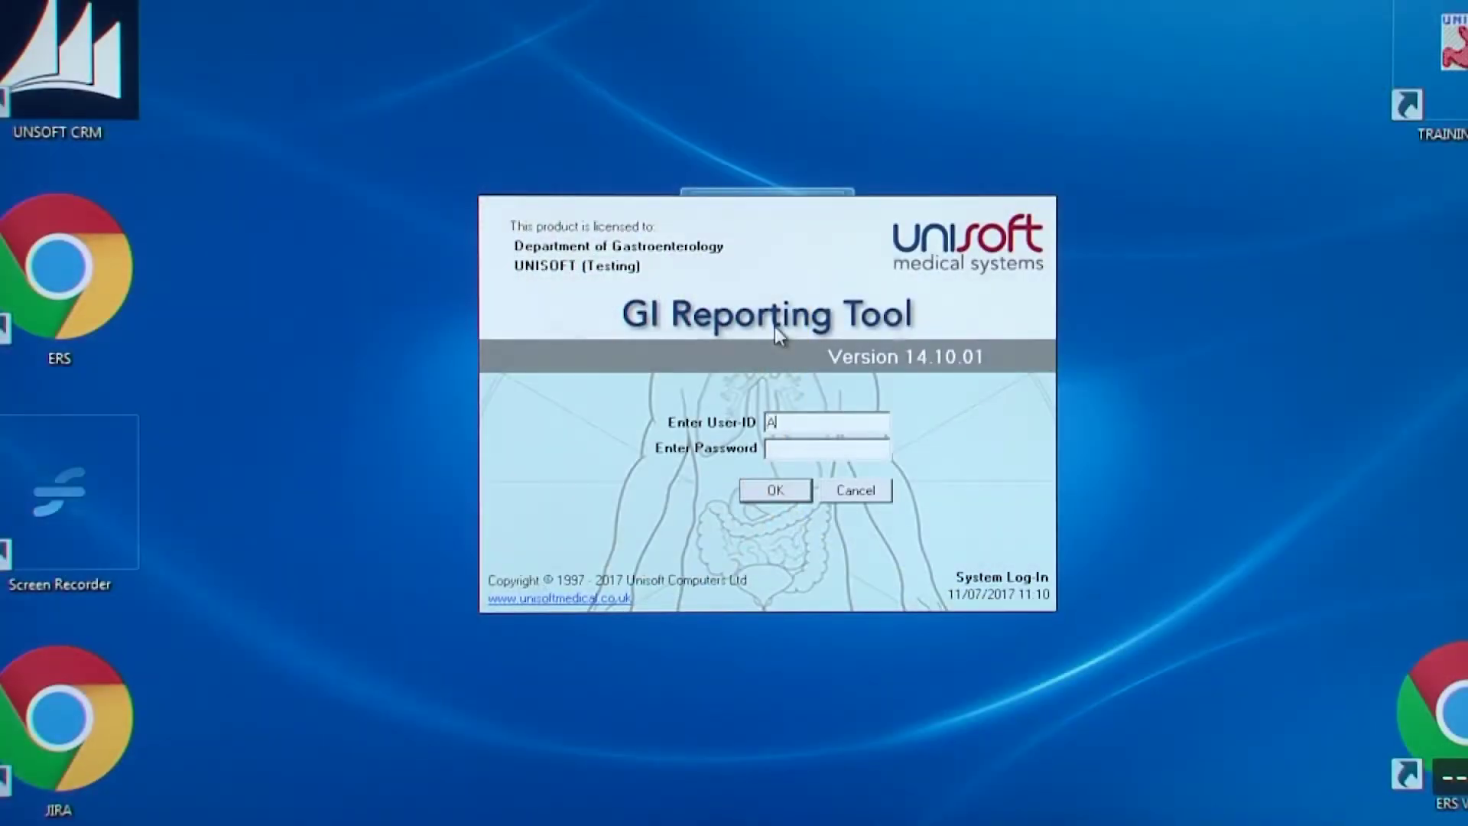
Log in with the administrator password and show the Configure menu, with Enable NED set to On
type("**")
key("Return")
key("Return")
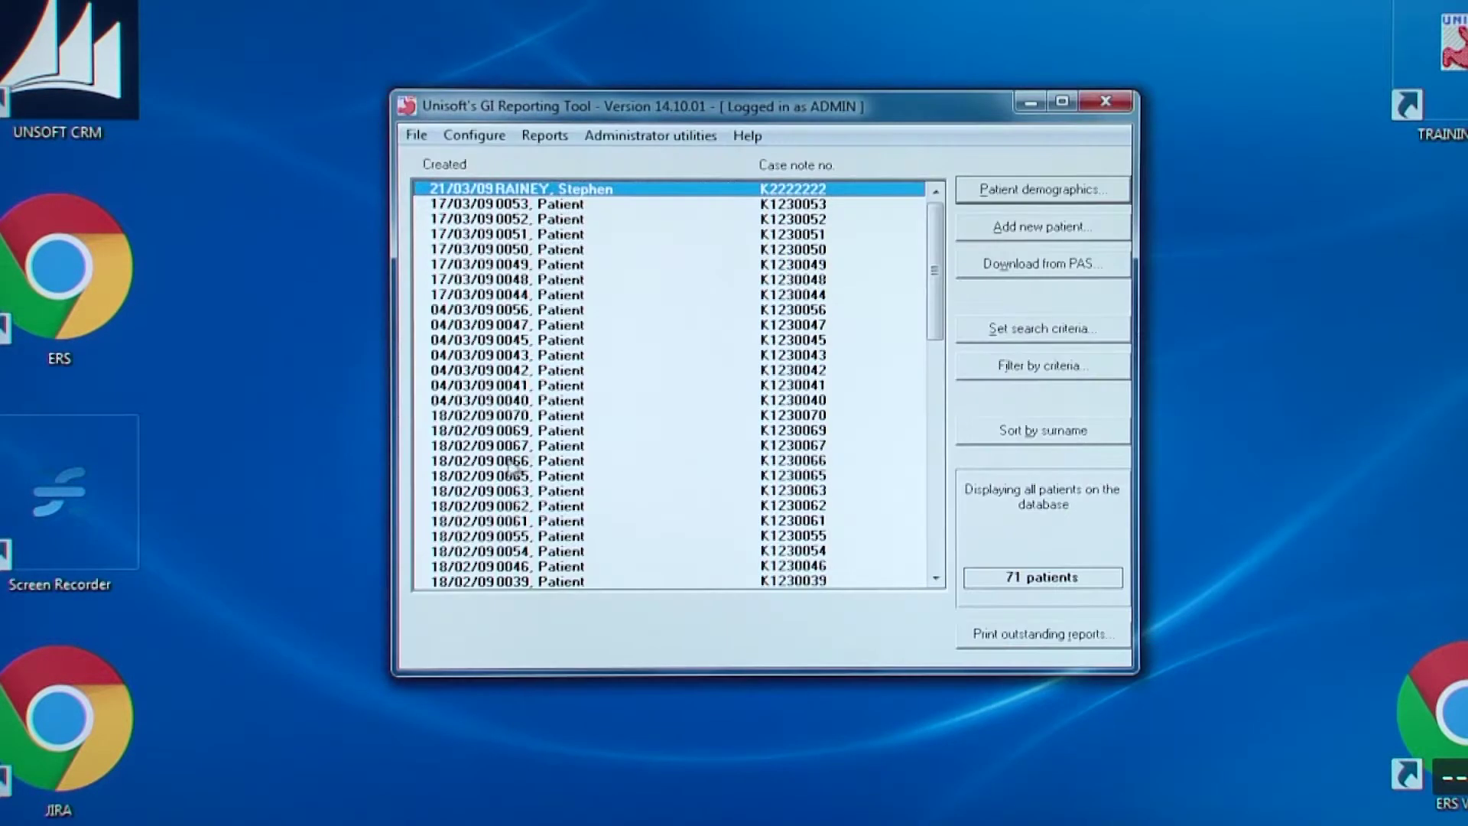
left_click(482, 142)
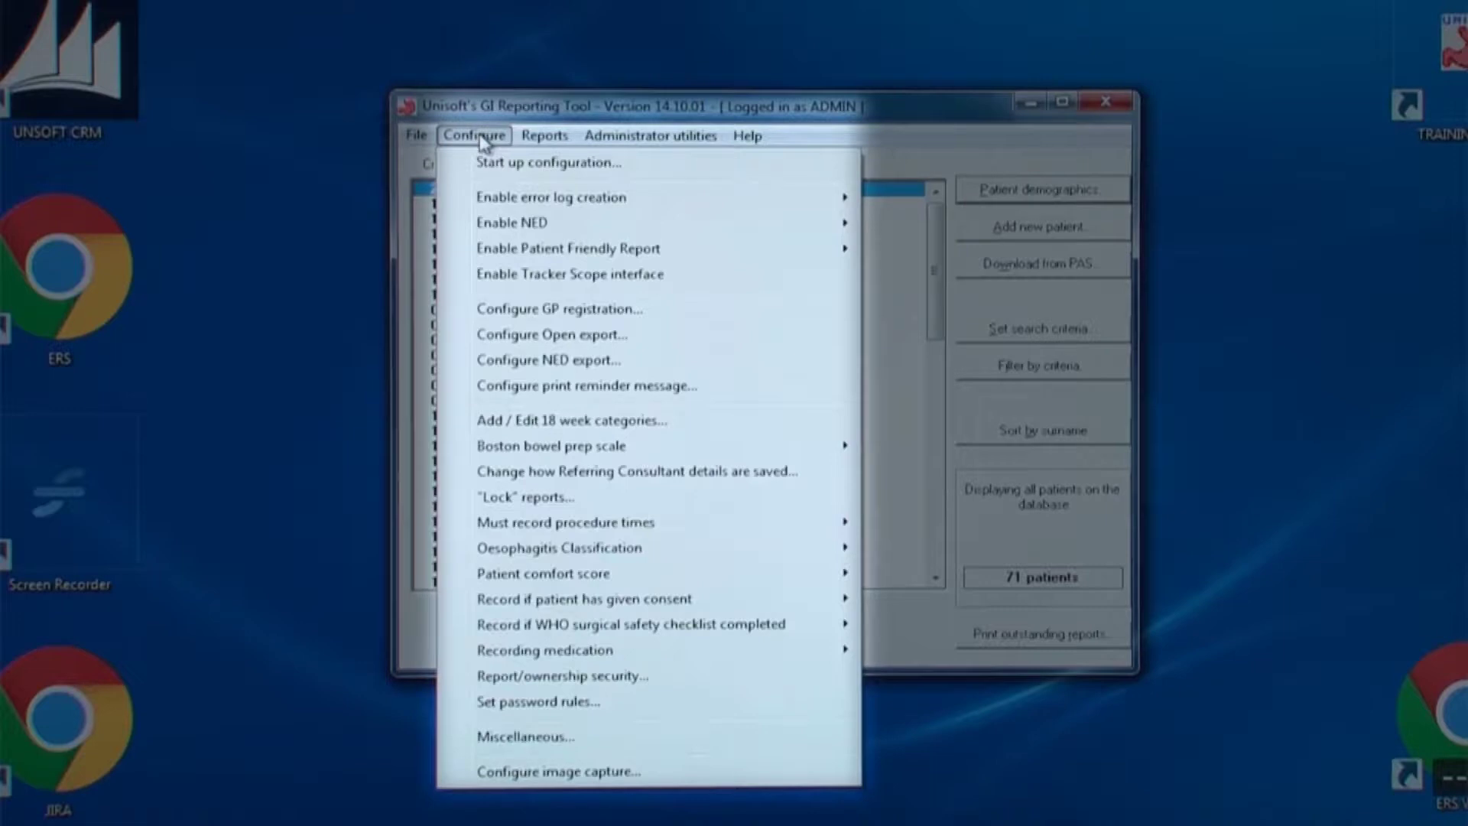
mouse_move(518, 228)
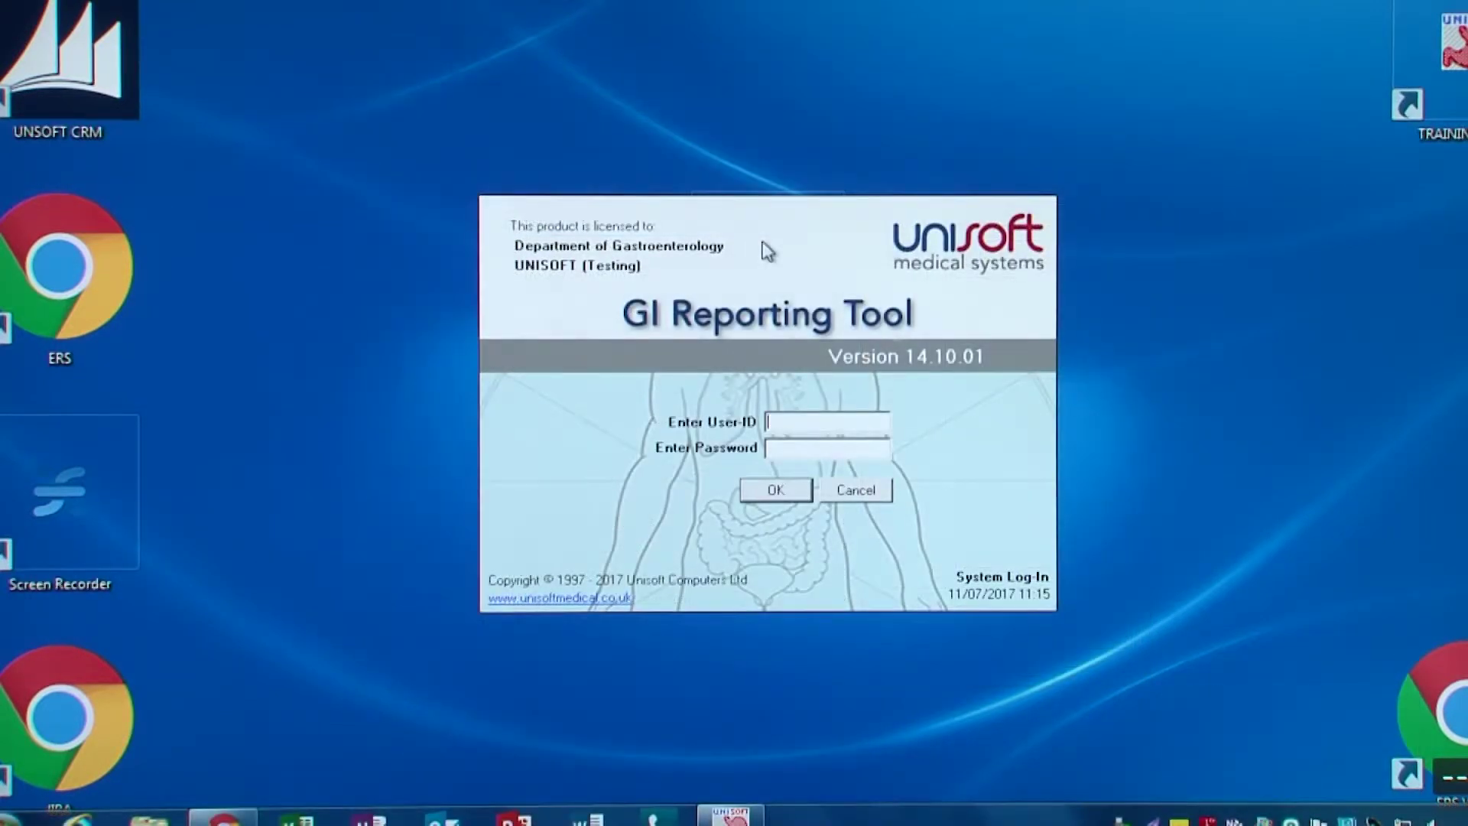
Log in as a non-administrator user and show the Configure menu's two options
type("spi")
type("***")
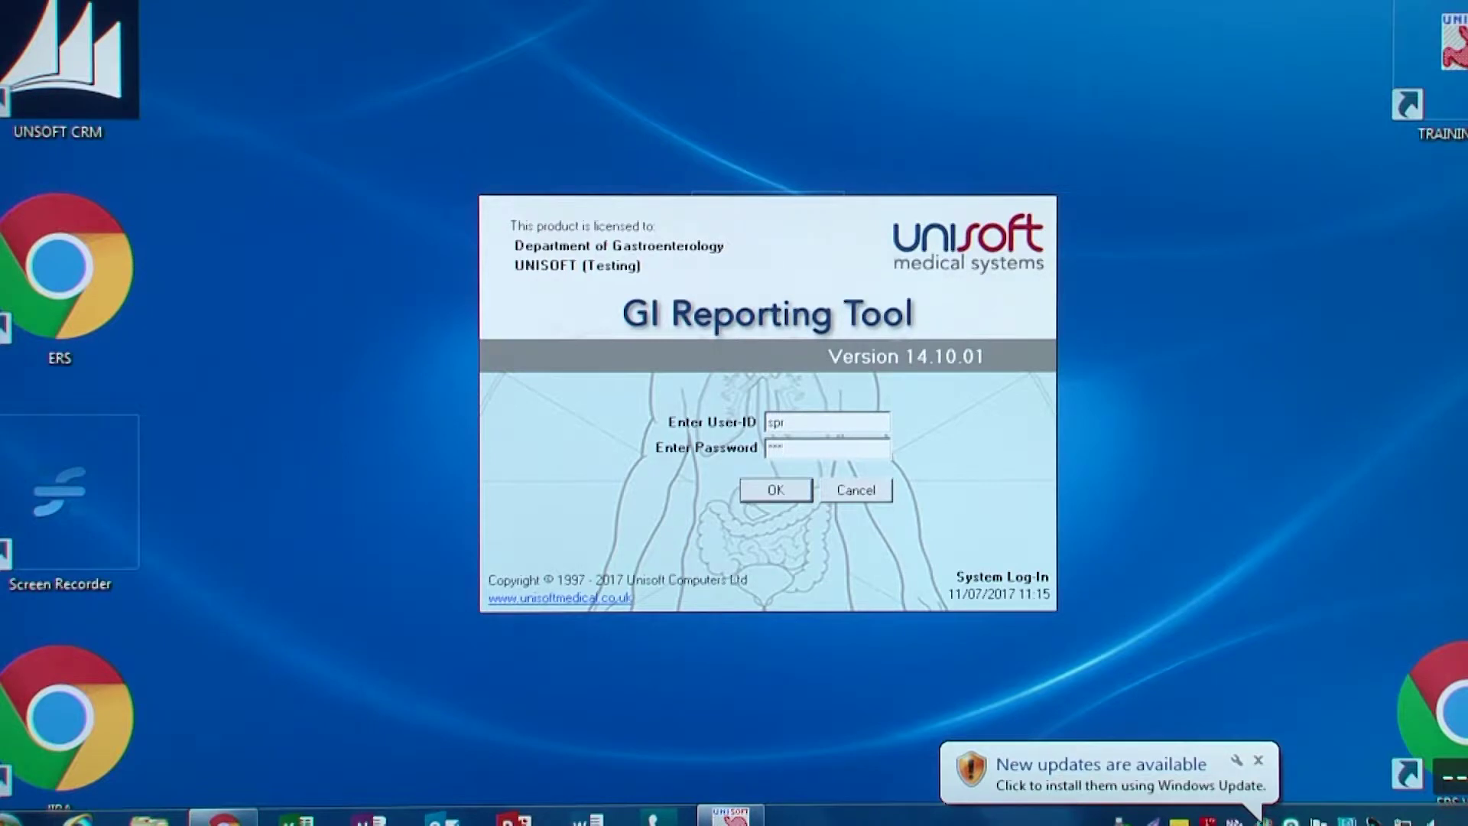
key("Return")
key("Return")
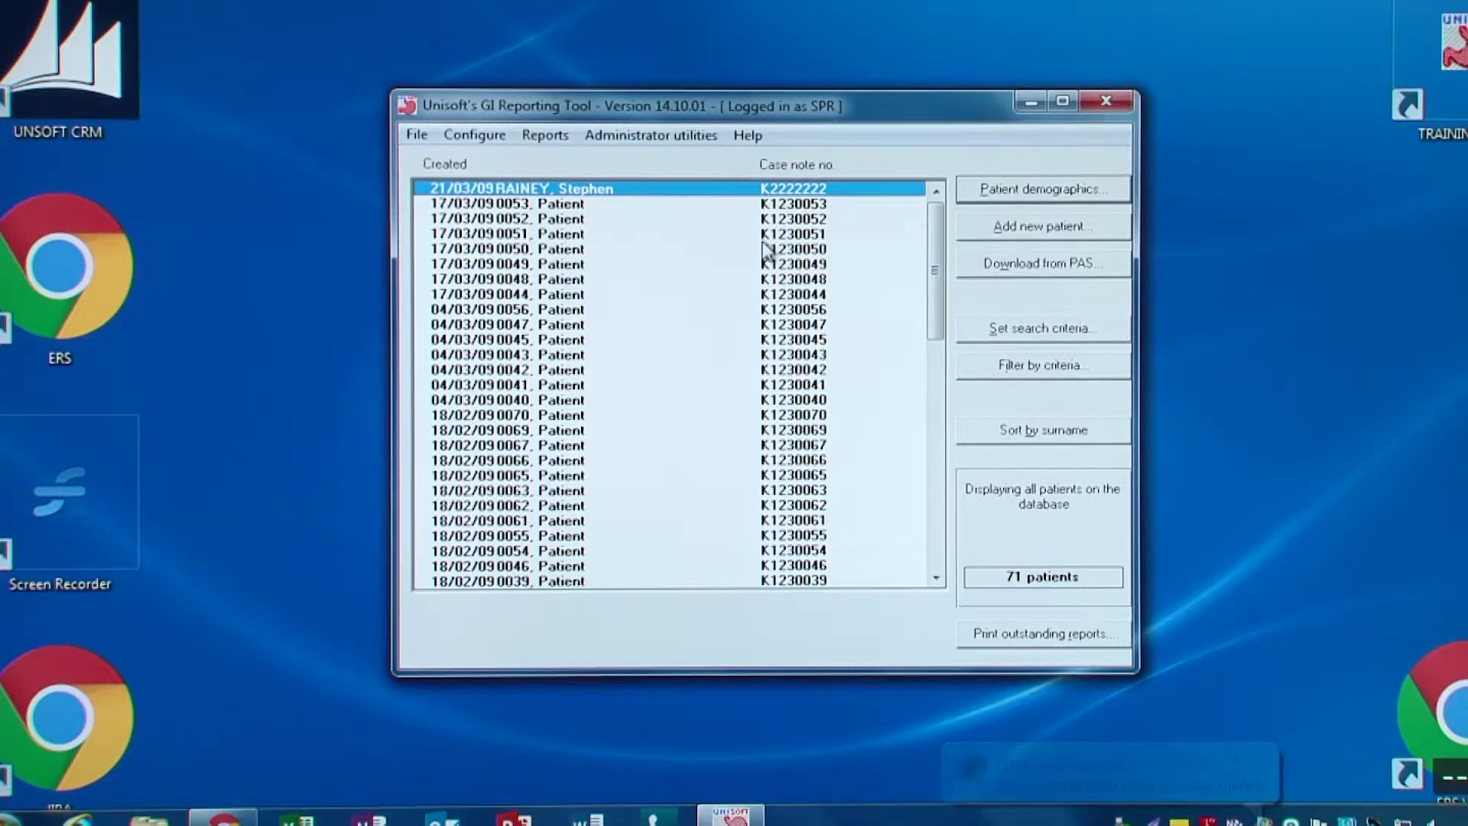
left_click(475, 136)
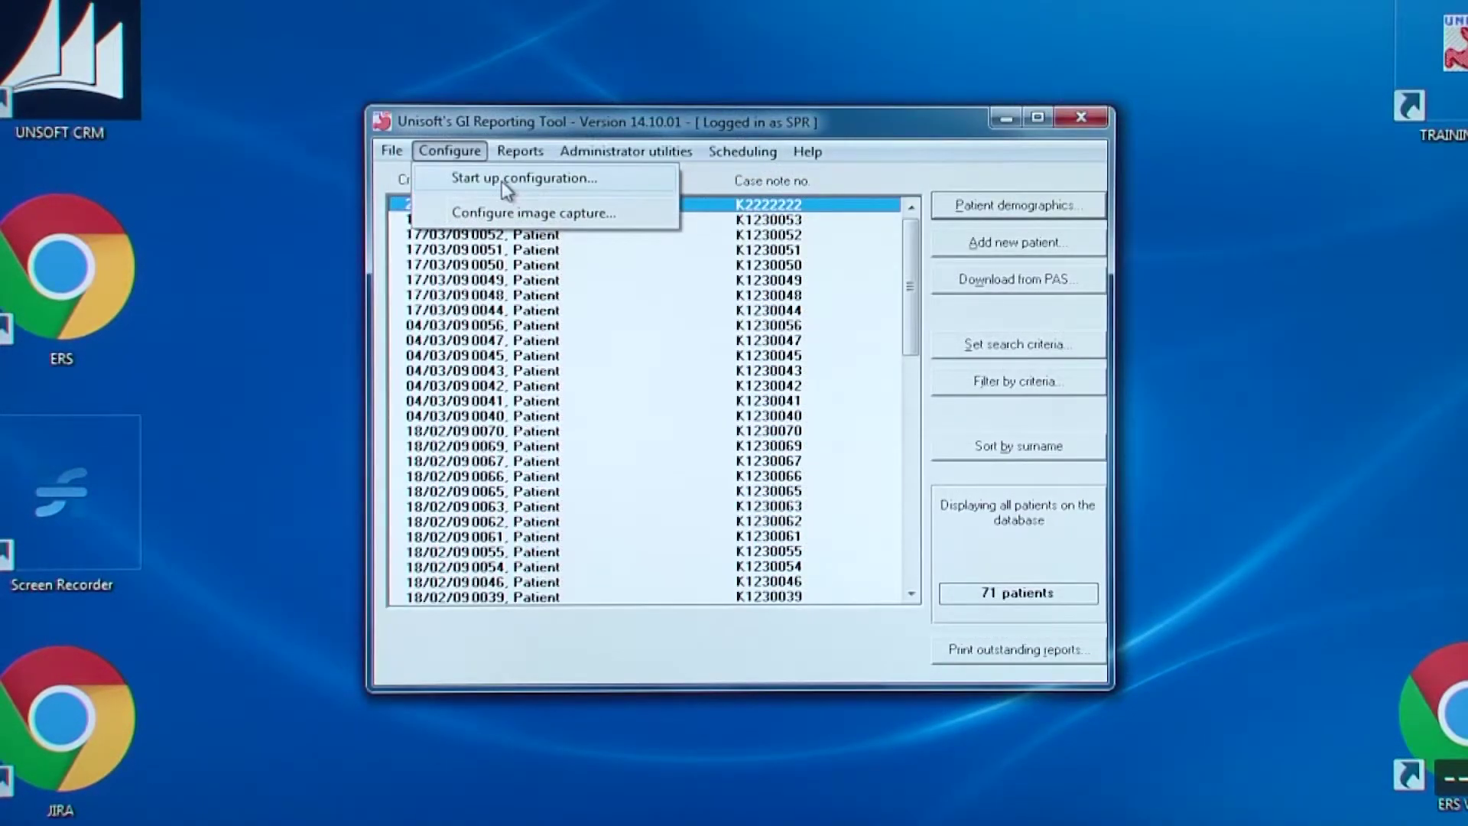
Review the Start up configuration options and save them, so start-up prompts for search criteria
left_click(502, 180)
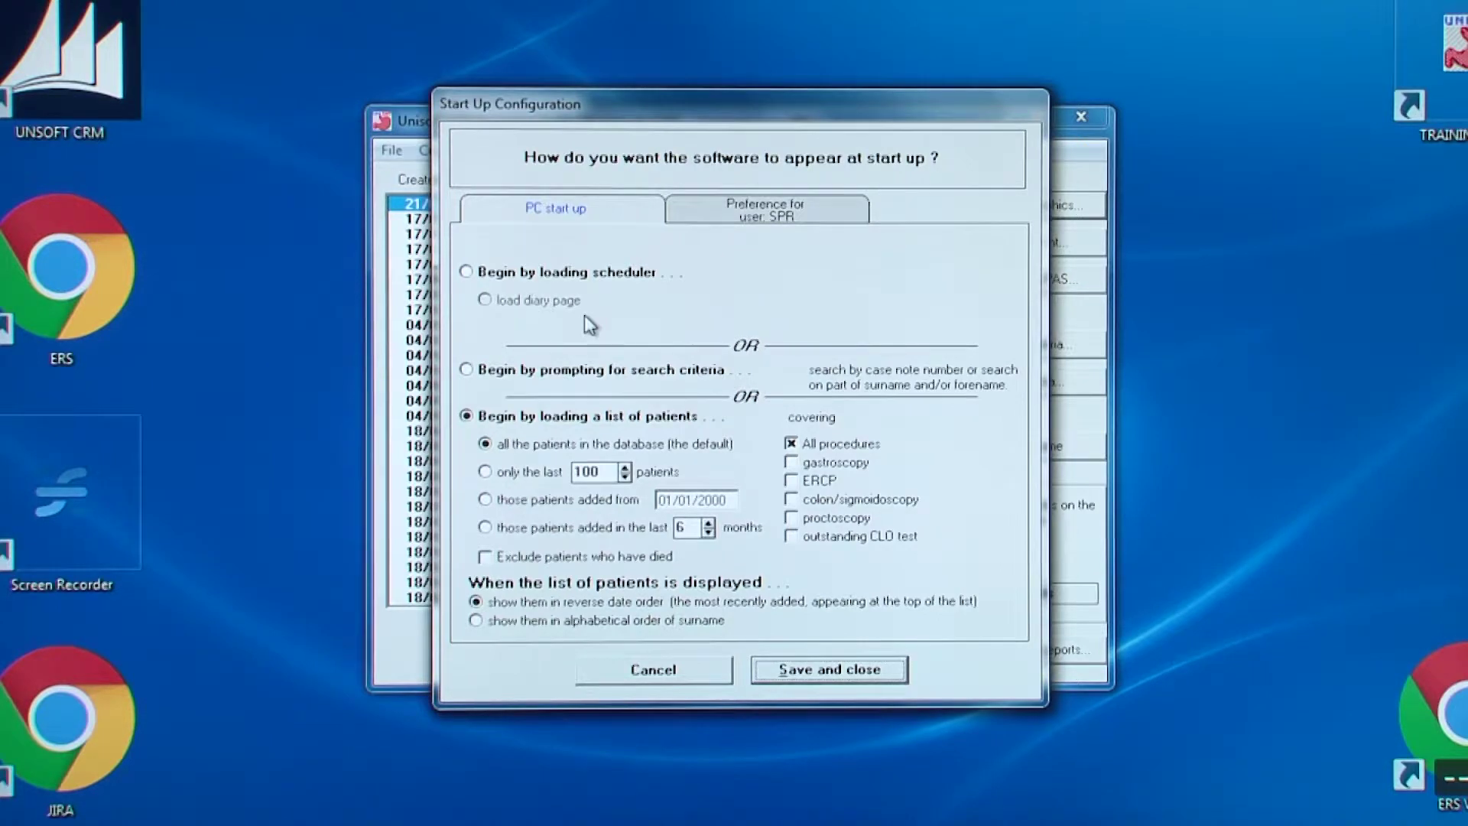
left_click(830, 670)
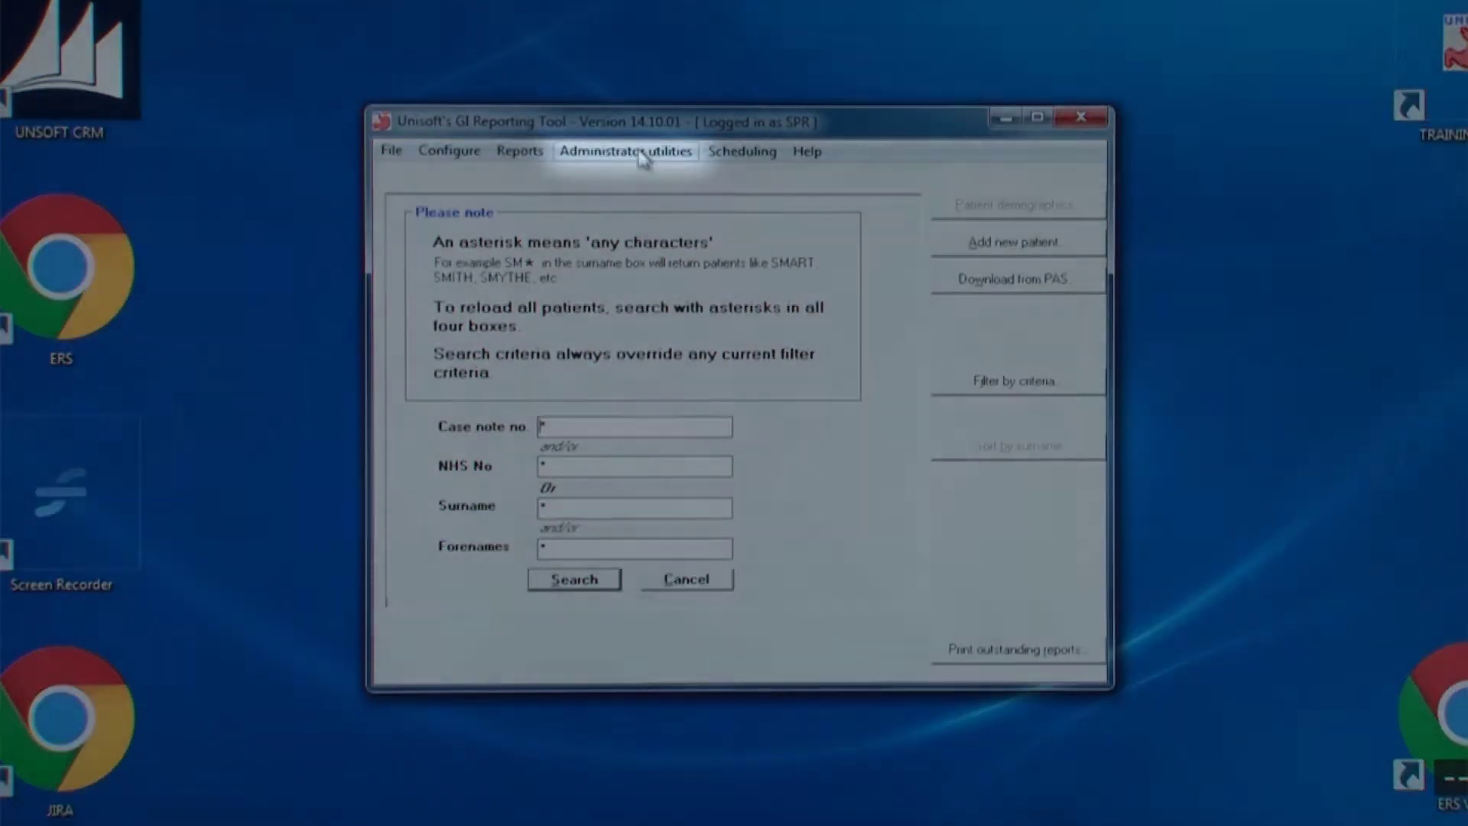
Show the Administrator utilities menu from the patient search screen
left_click(641, 152)
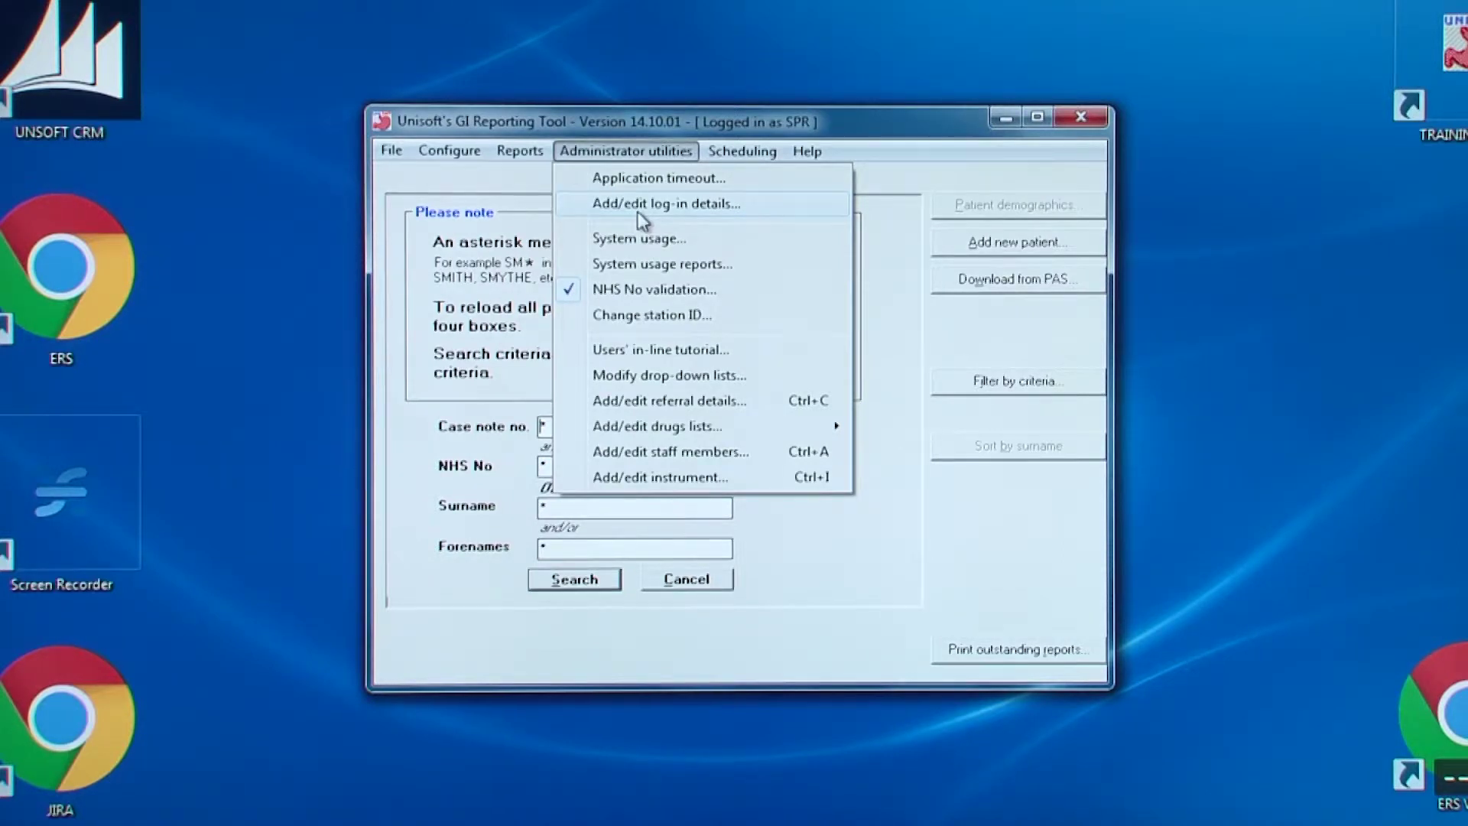
Accept a 45-minute application timeout
left_click(644, 178)
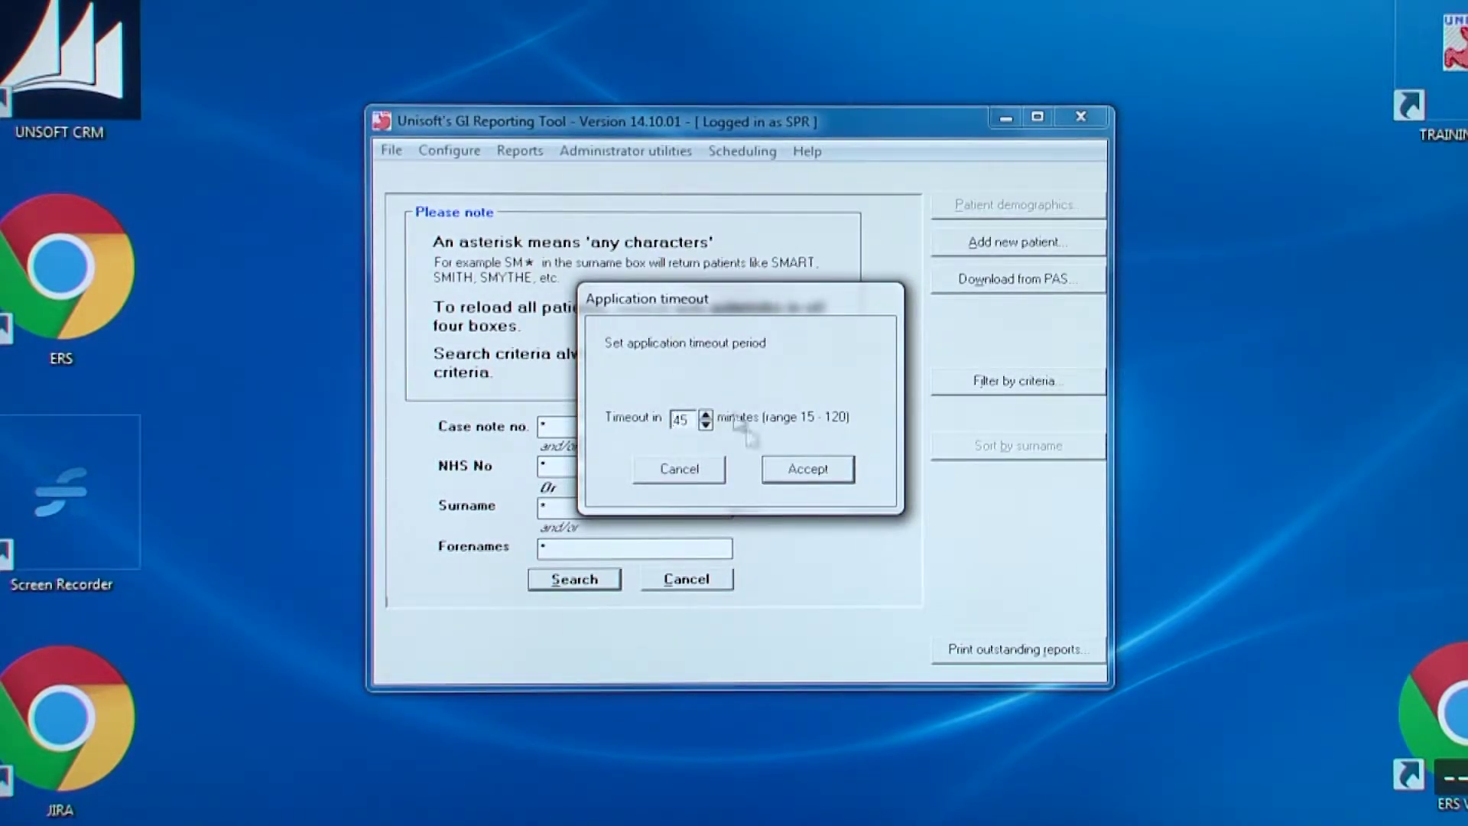
left_click(809, 468)
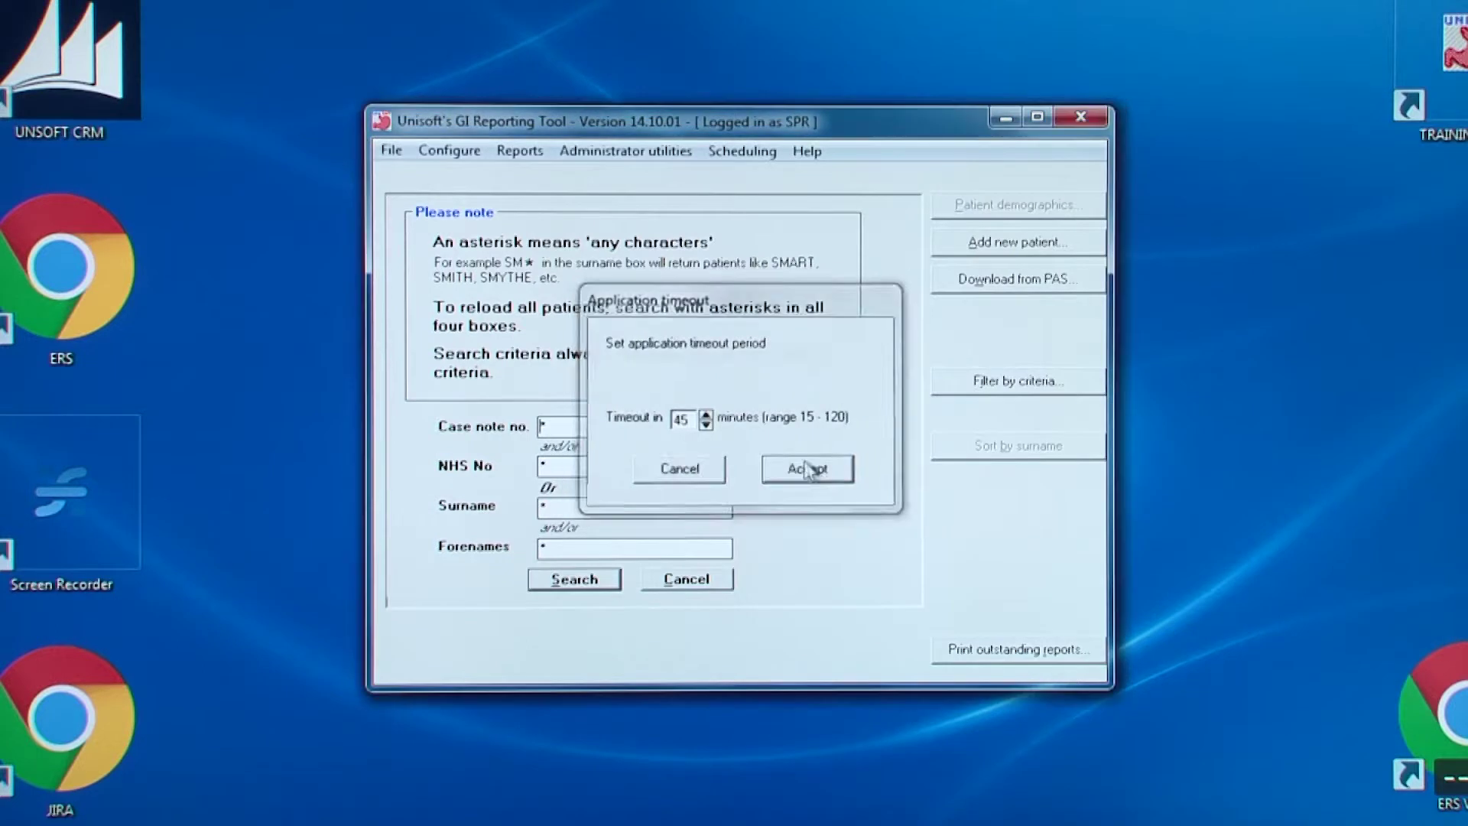
Show the Administrator utilities menu for the Add/edit log-in details users list
left_click(654, 150)
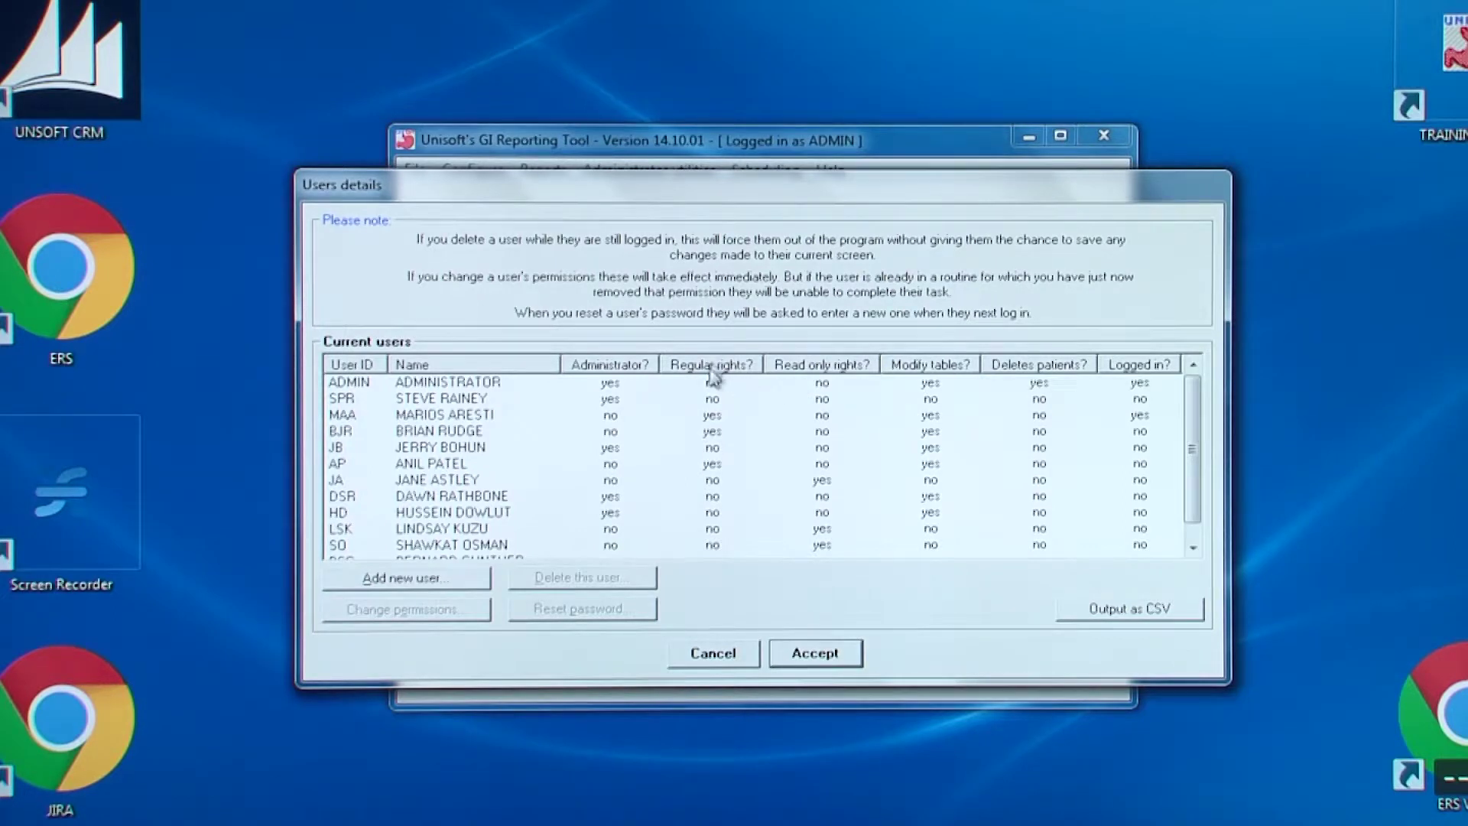
Sort users by Regular and Read-only rights, and change one administrator to Regular rights
left_click(719, 367)
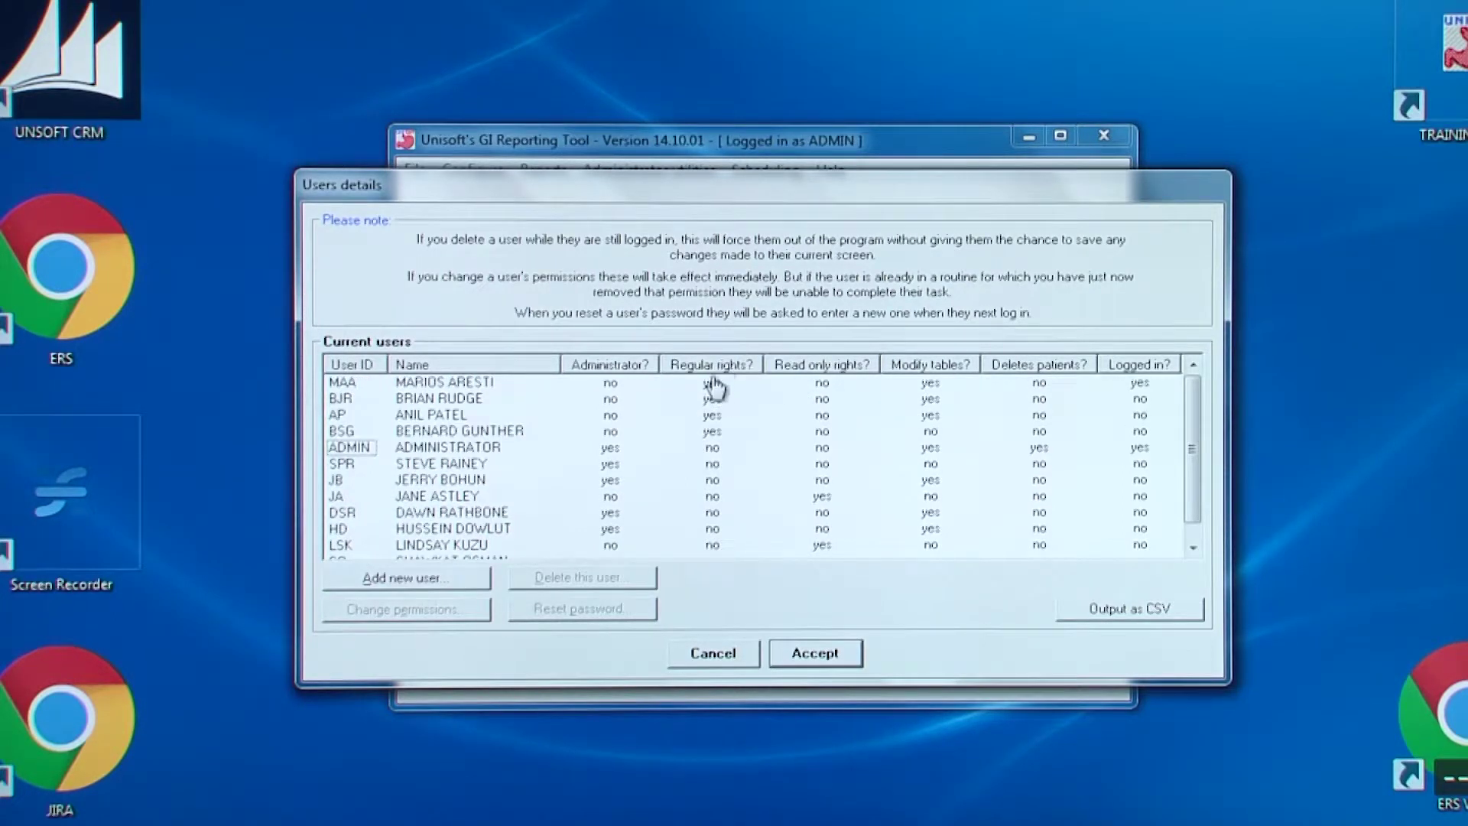
left_click(842, 368)
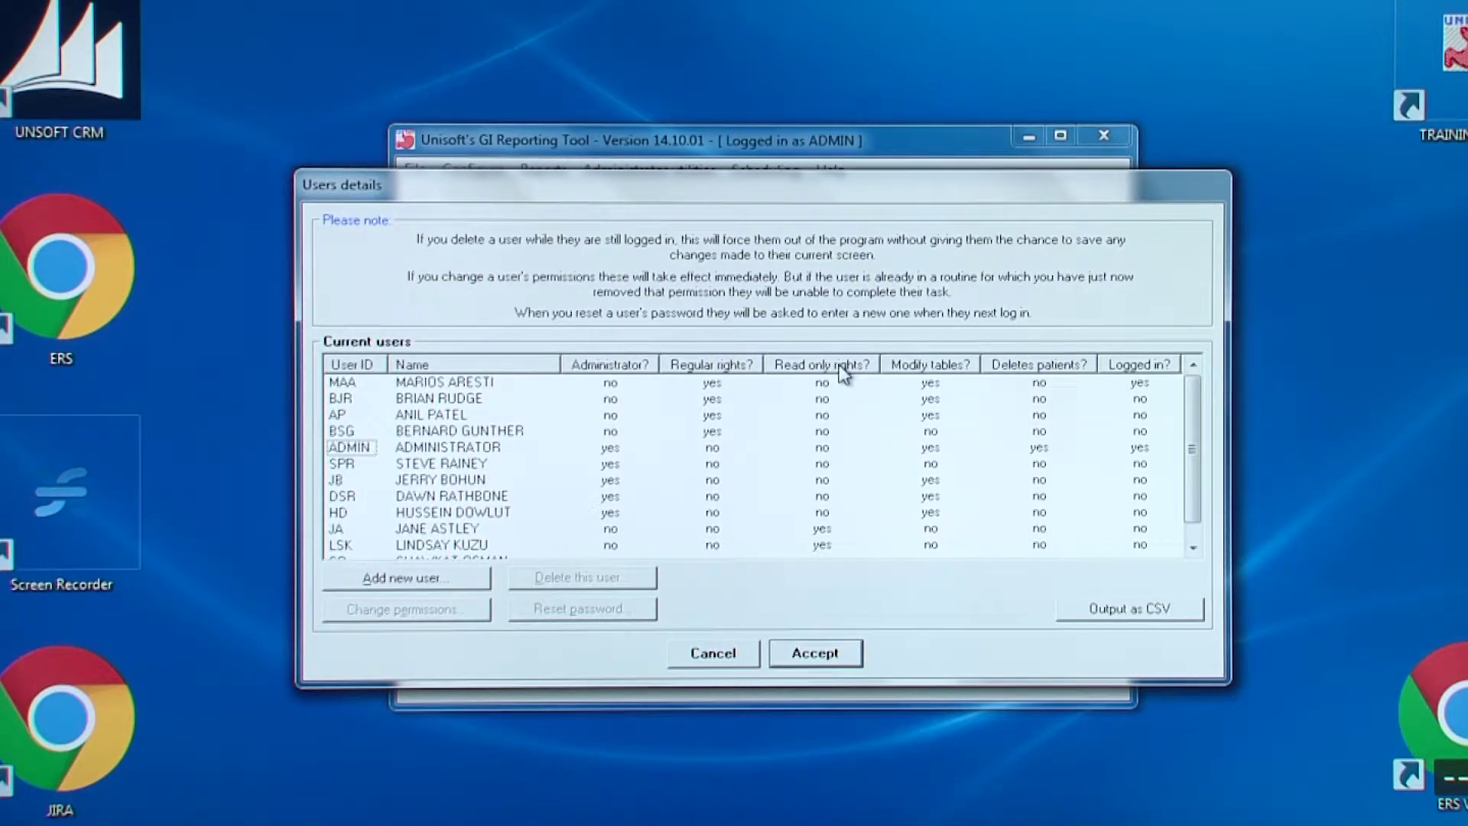
left_click(715, 484)
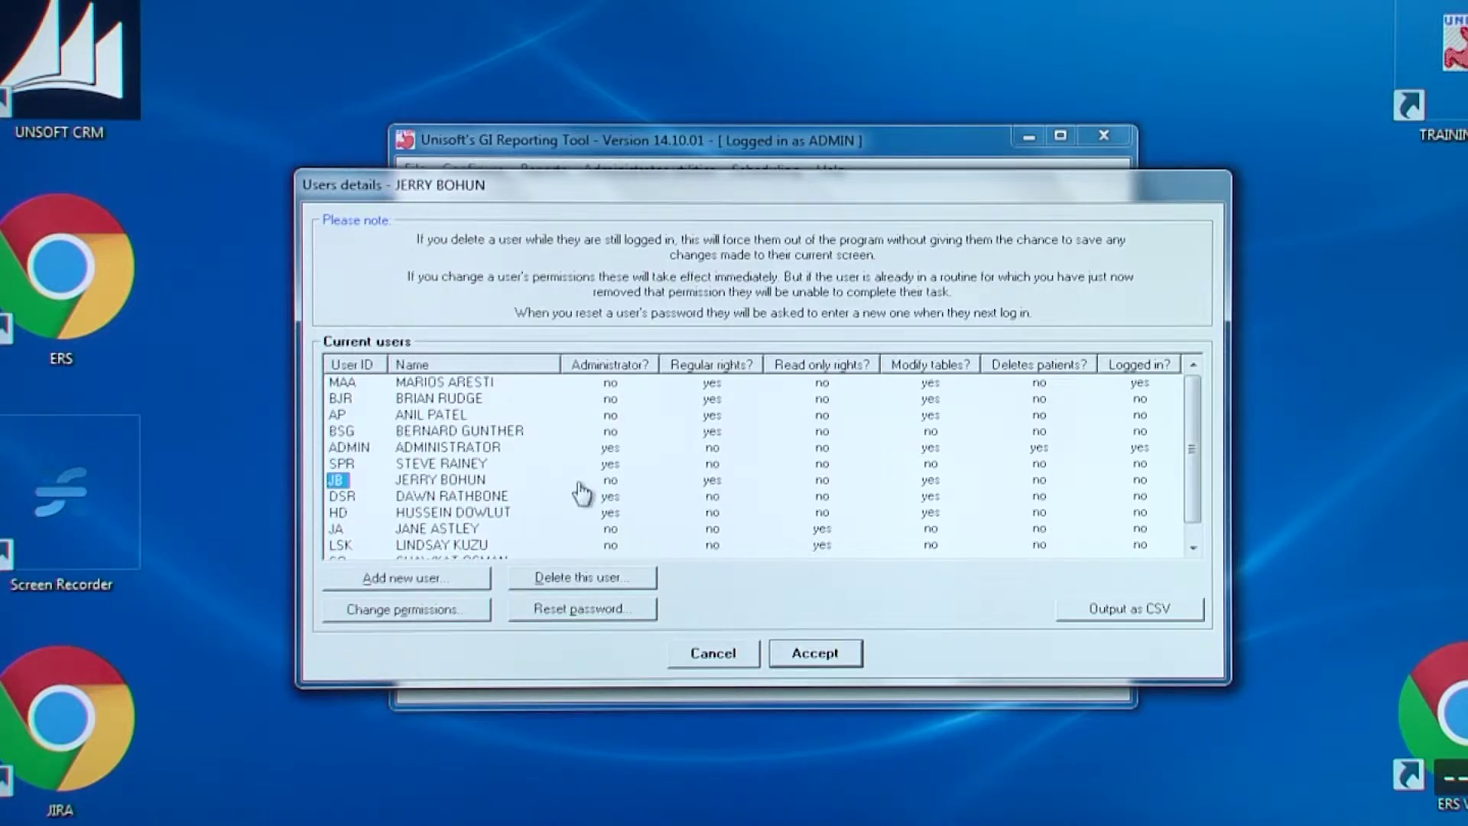
left_click(711, 464)
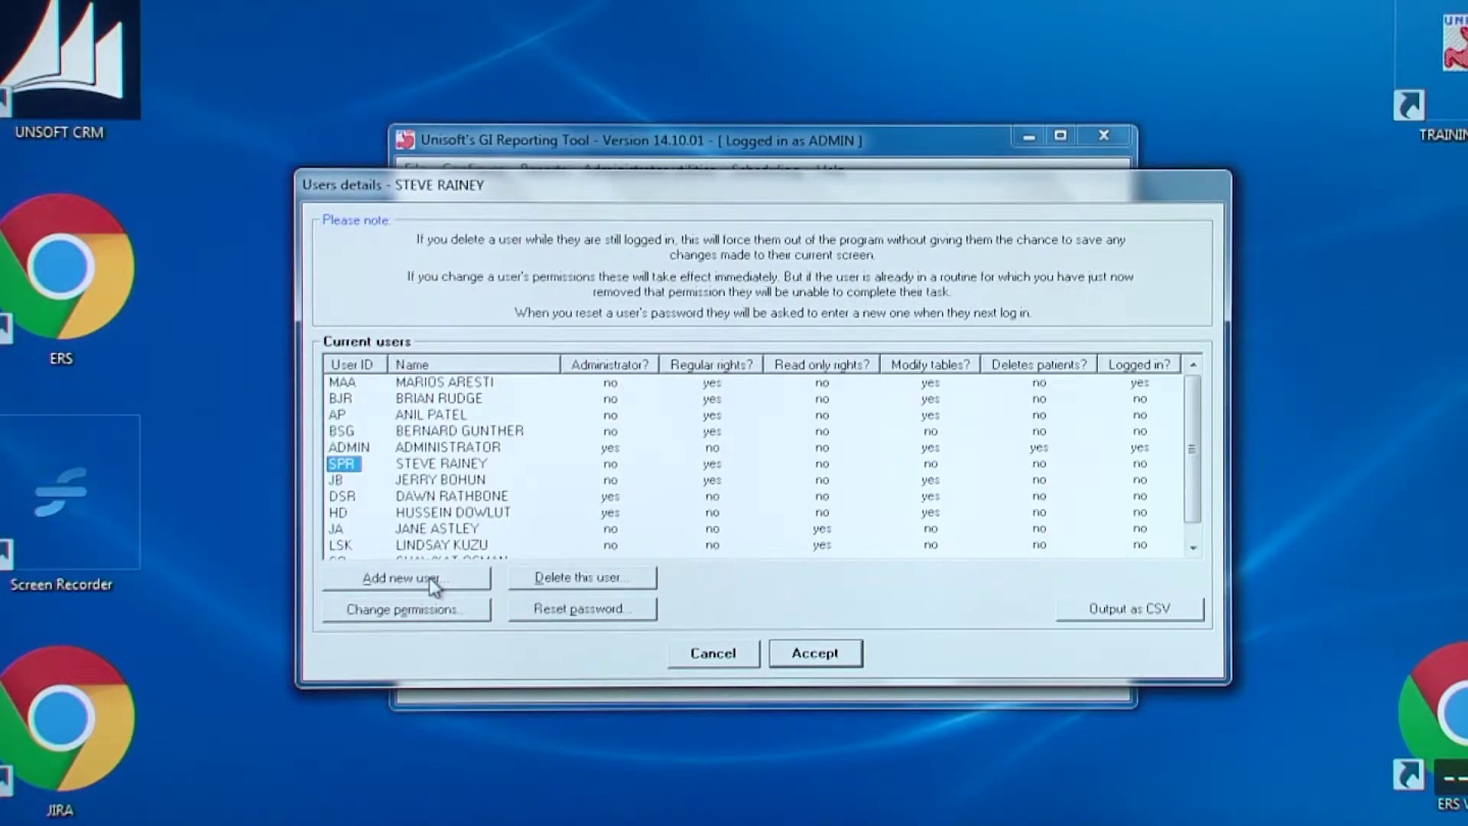
left_click(434, 585)
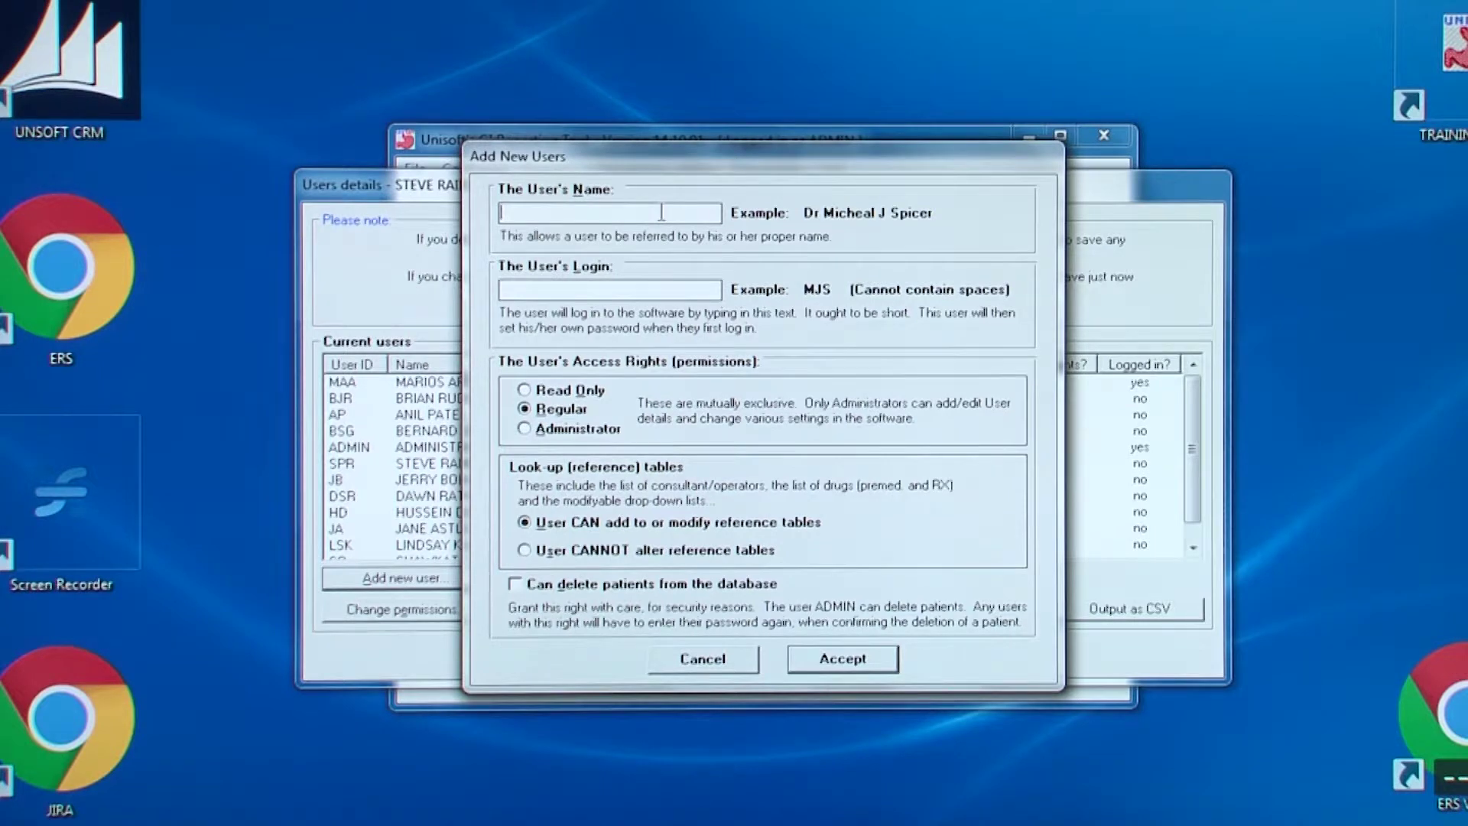
Add a user with their full name, a two-letter login and Administrator access rights
type("Dr Jones")
key("Tab")
type("EJ")
key("Tab")
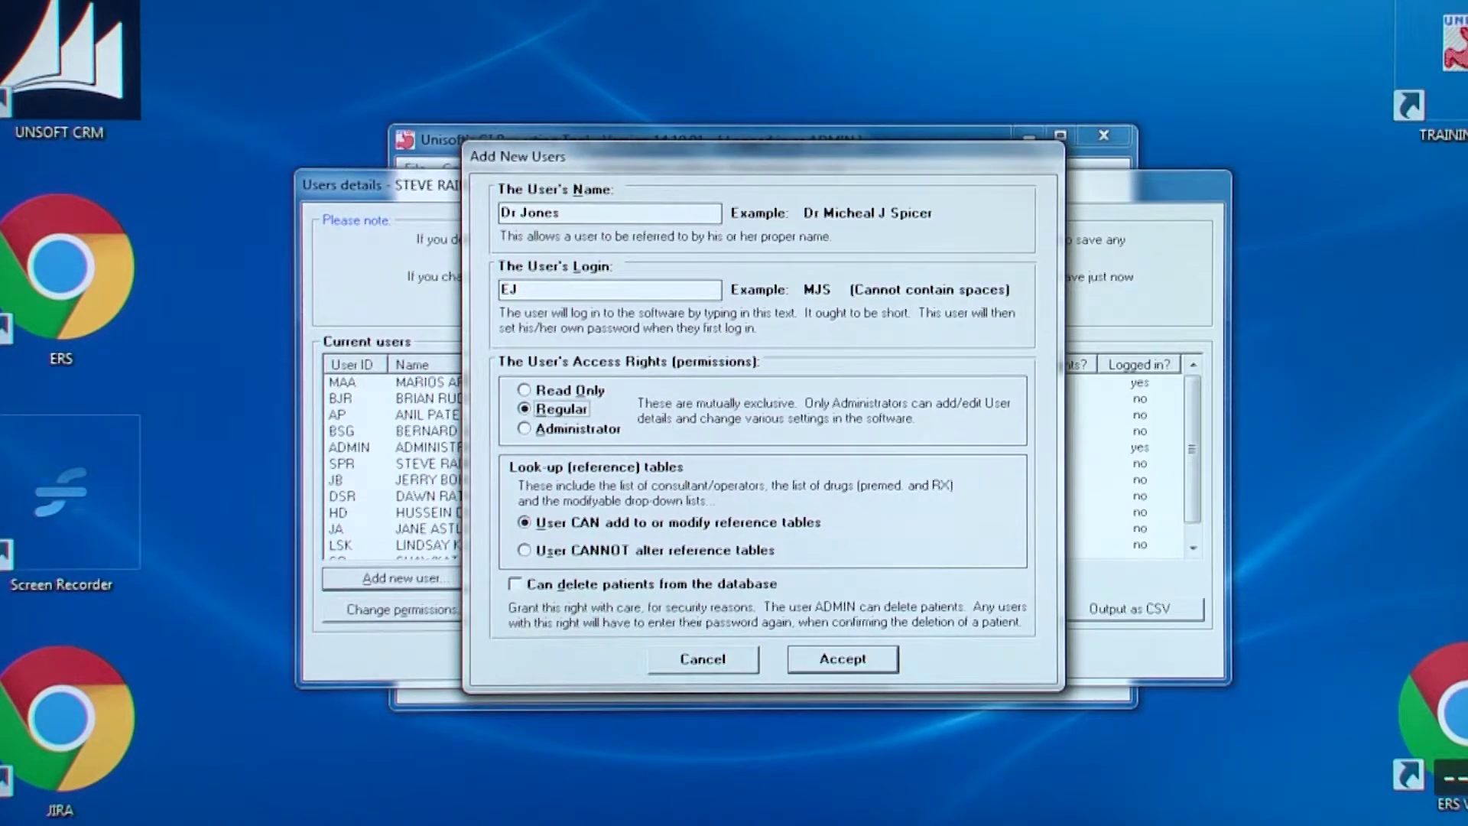
key("Down")
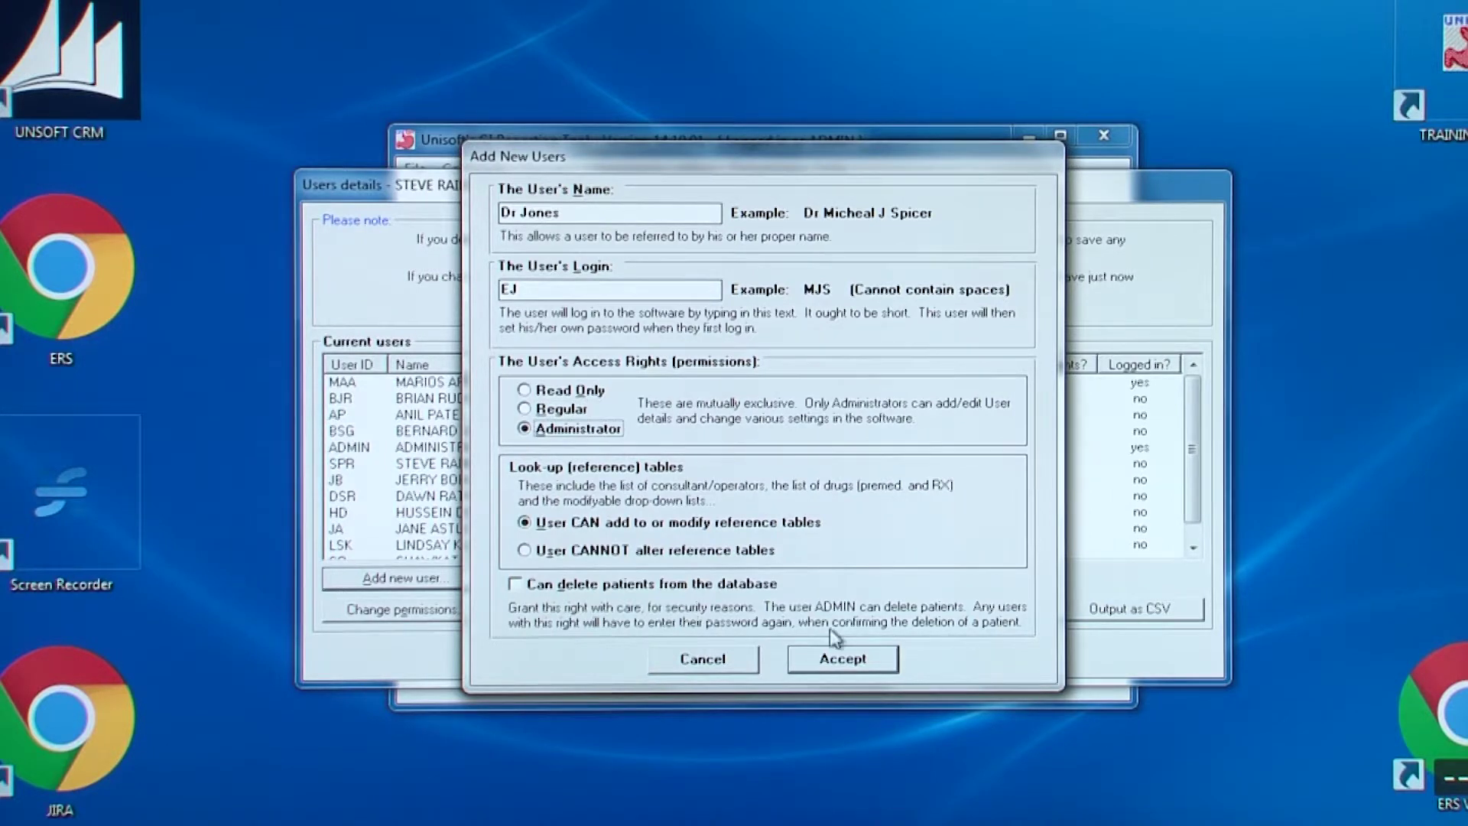
left_click(842, 656)
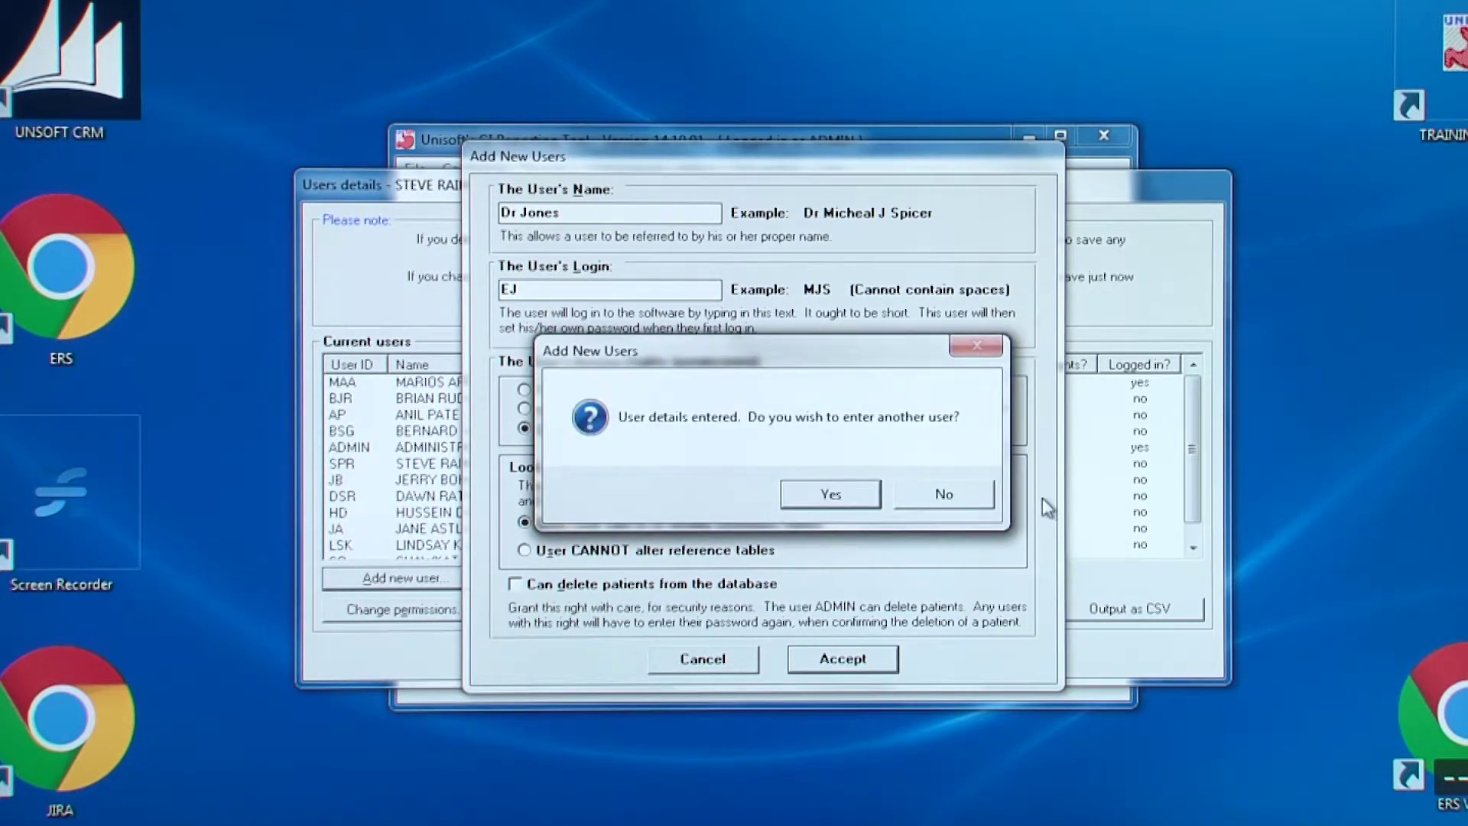
Decline adding another user and open the System usage window of logins and locked records
left_click(954, 497)
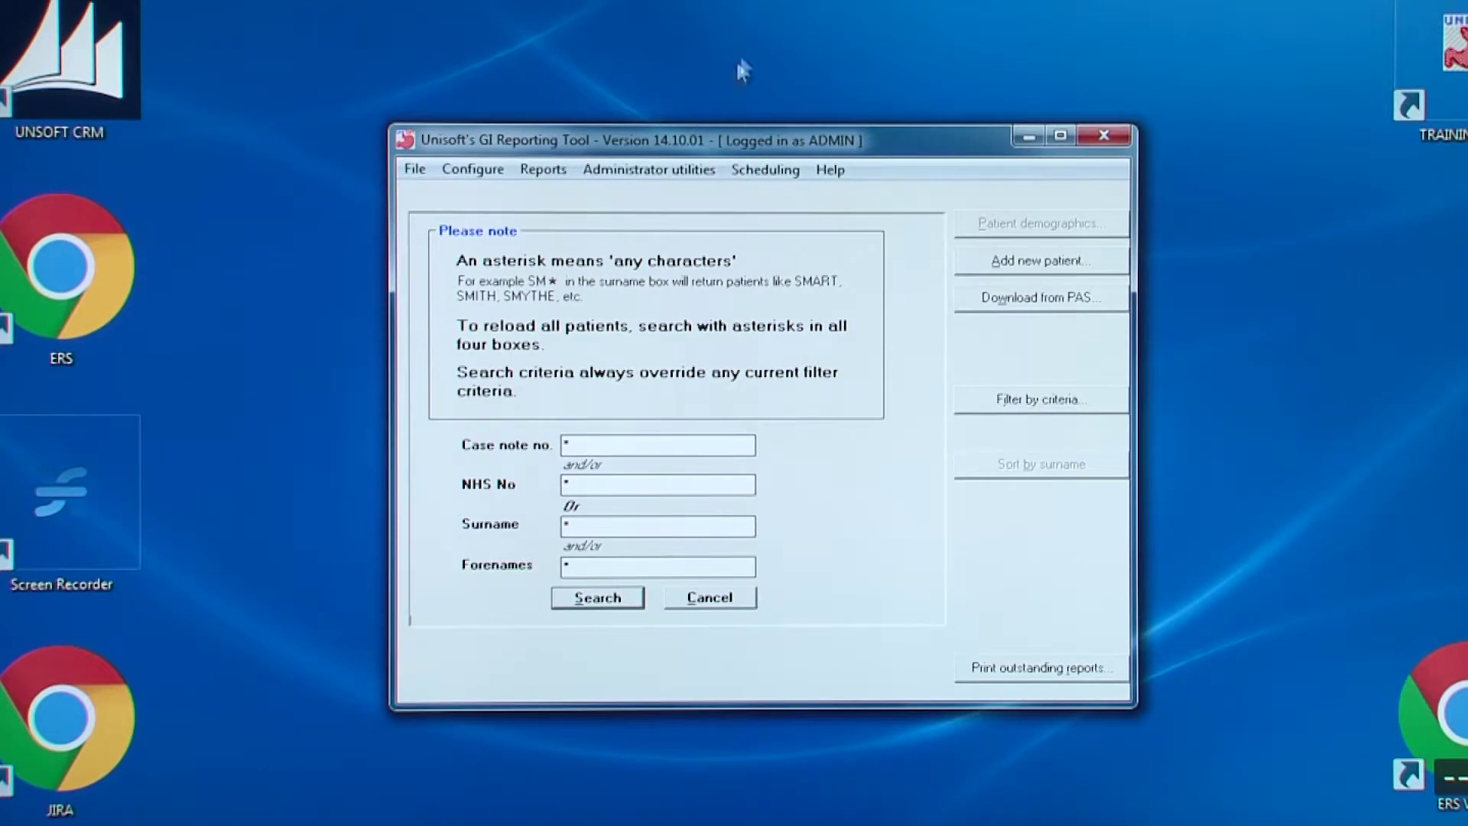
left_click(681, 171)
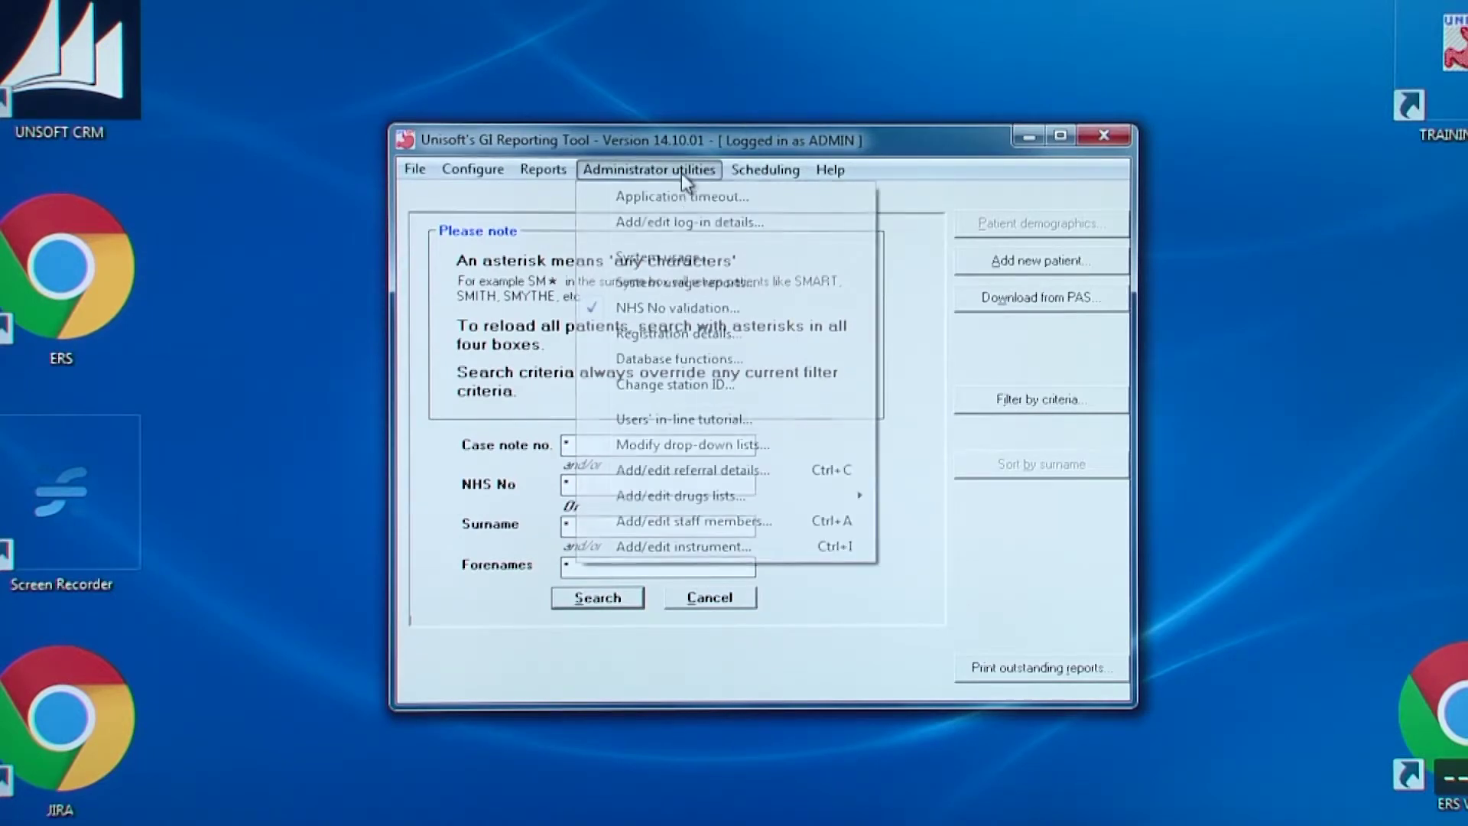
left_click(686, 257)
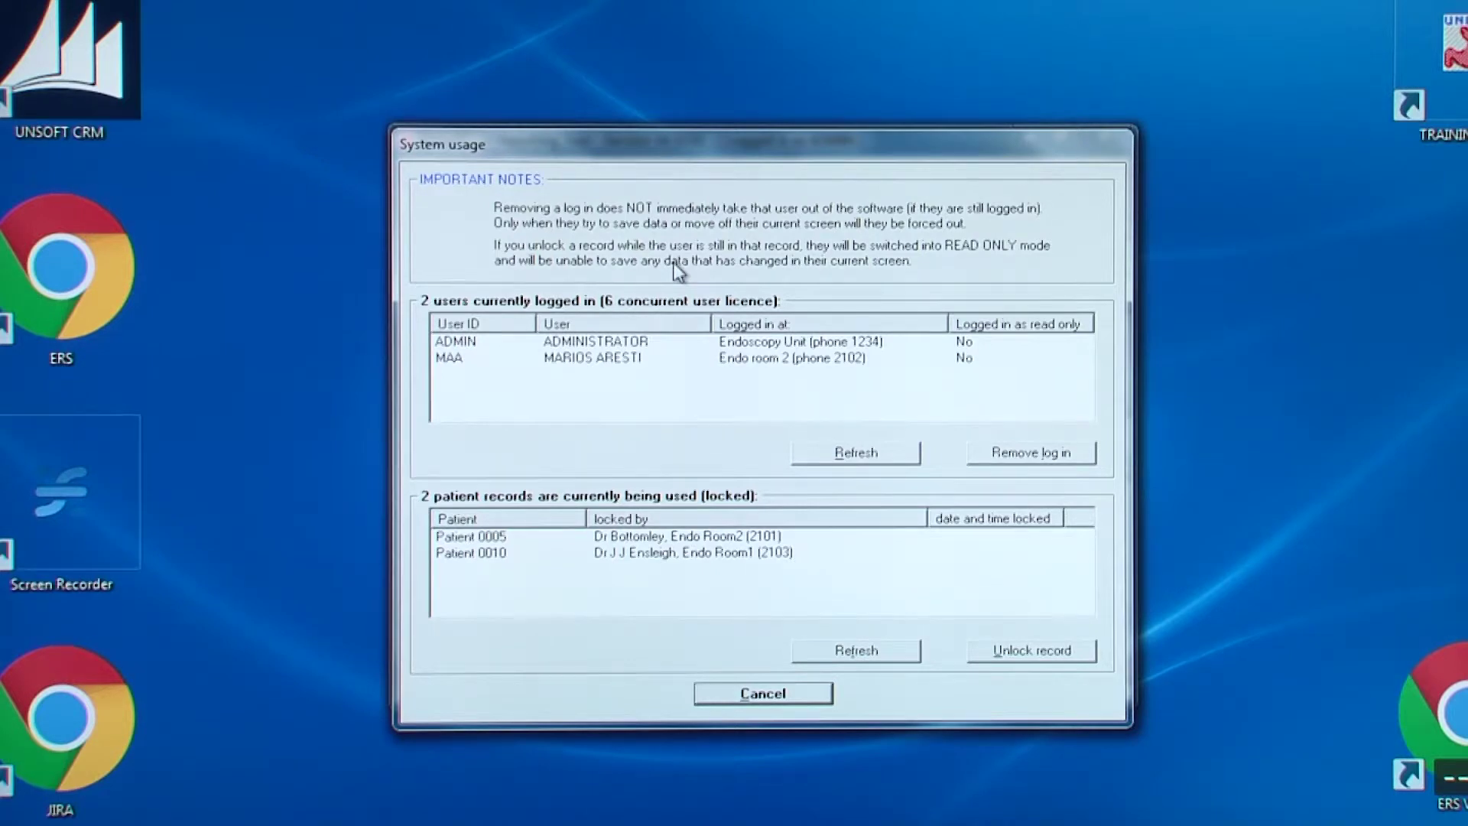
Unlock the selected locked patient record, leaving one record still locked
left_click(703, 539)
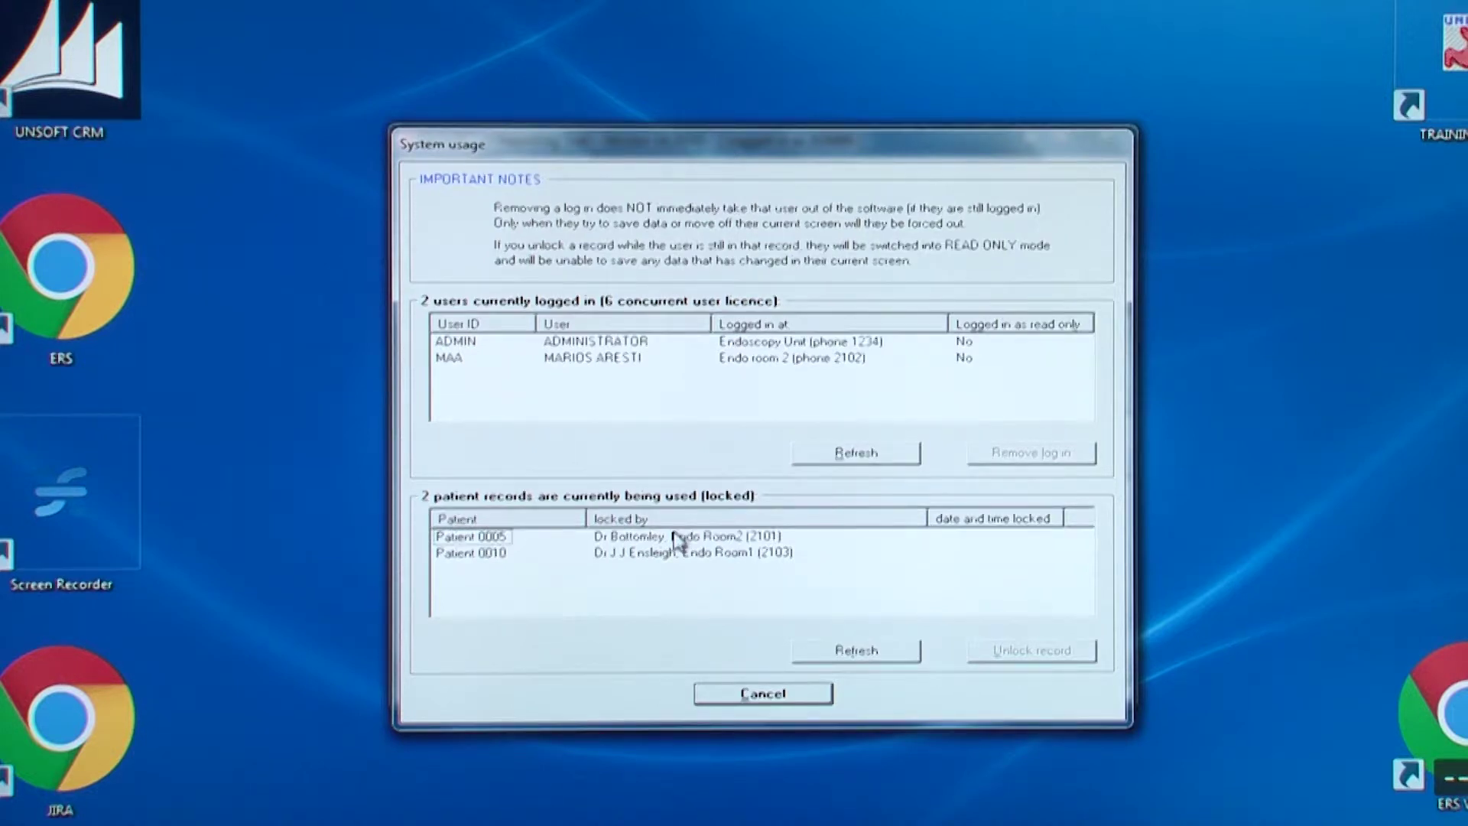
left_click(480, 539)
left_click(1031, 656)
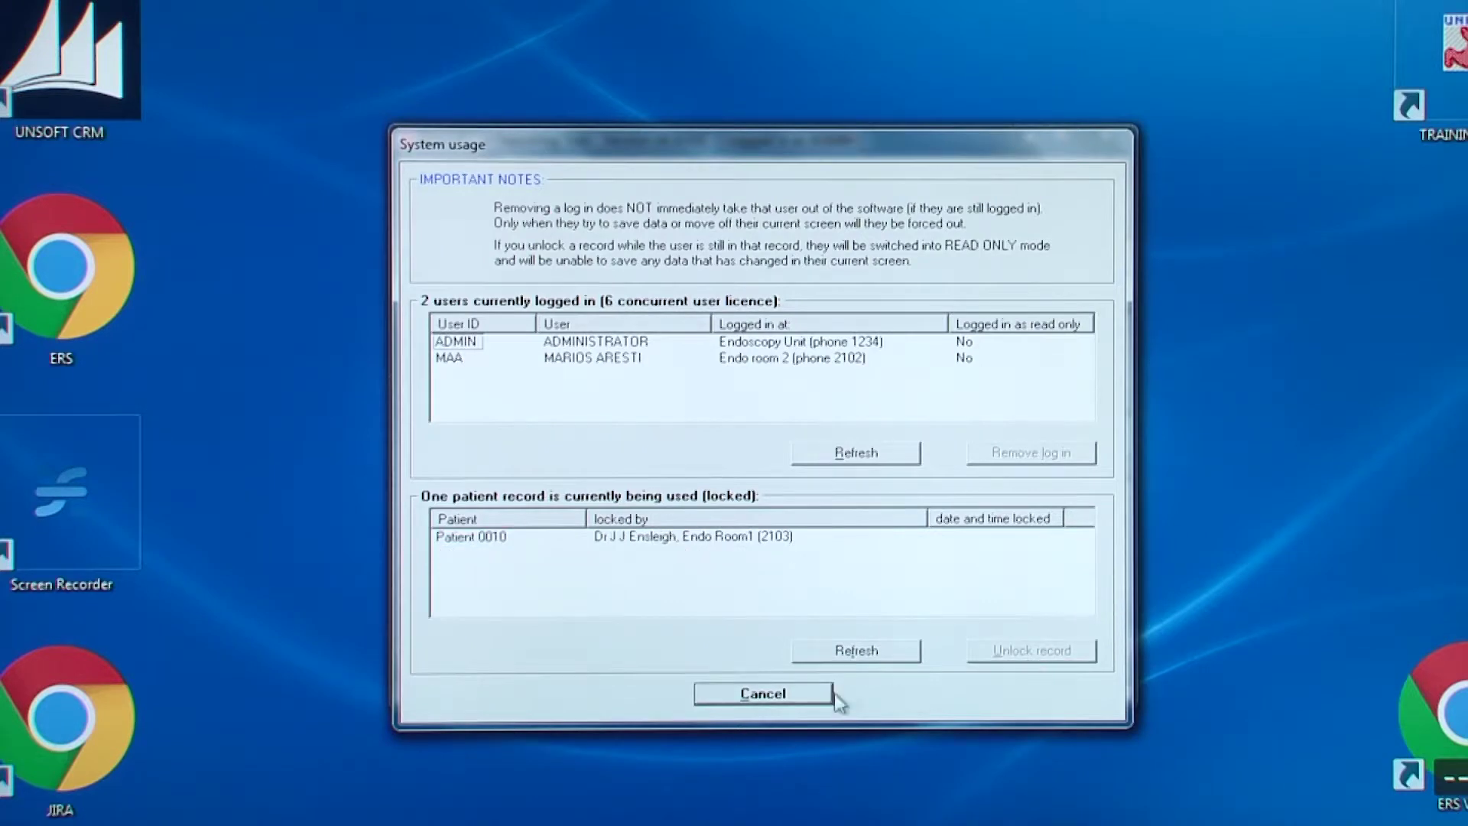
Close System usage, then view and close the System usage reports options without preparing a report
left_click(764, 693)
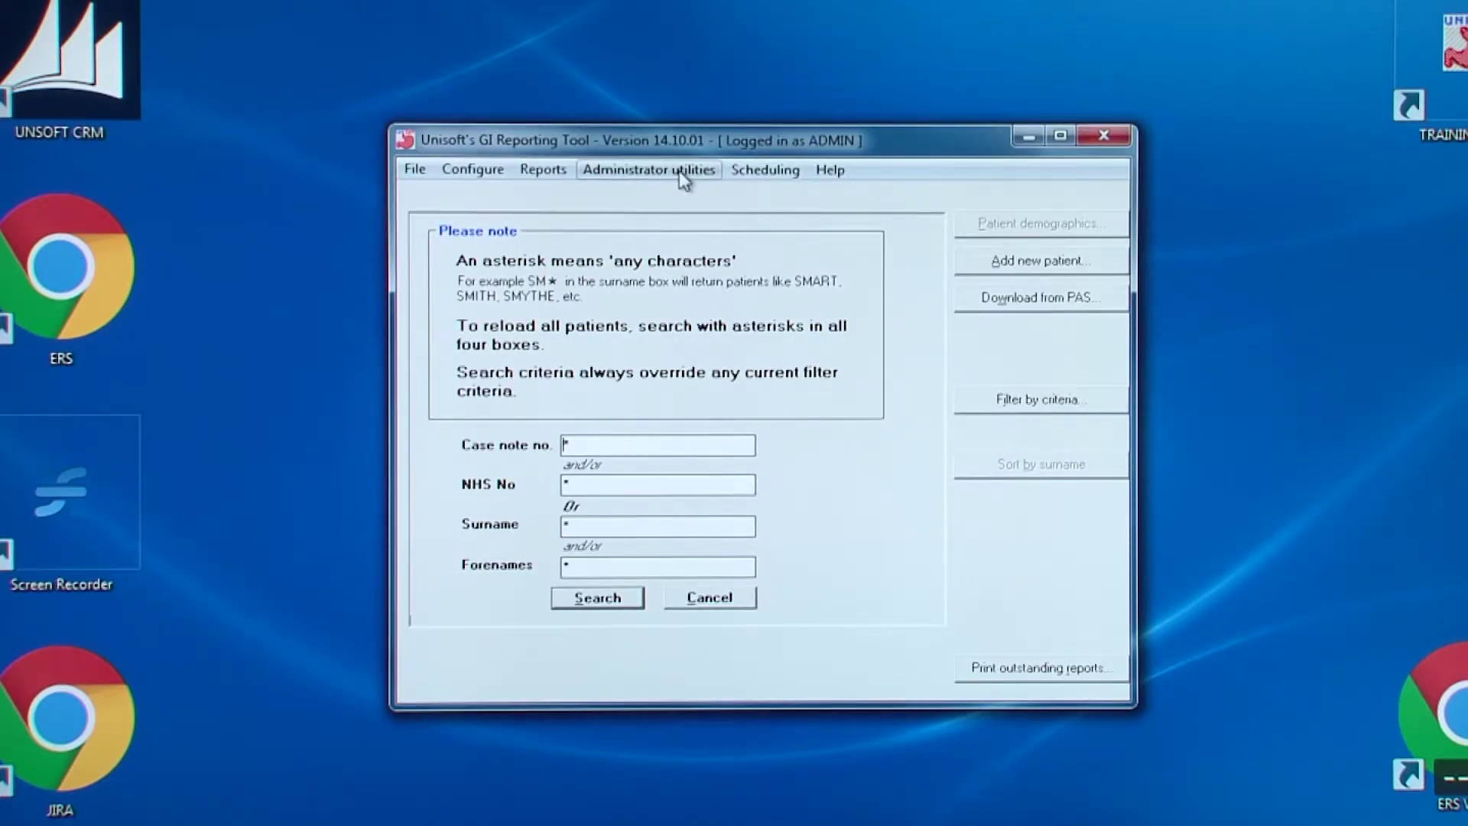
left_click(683, 172)
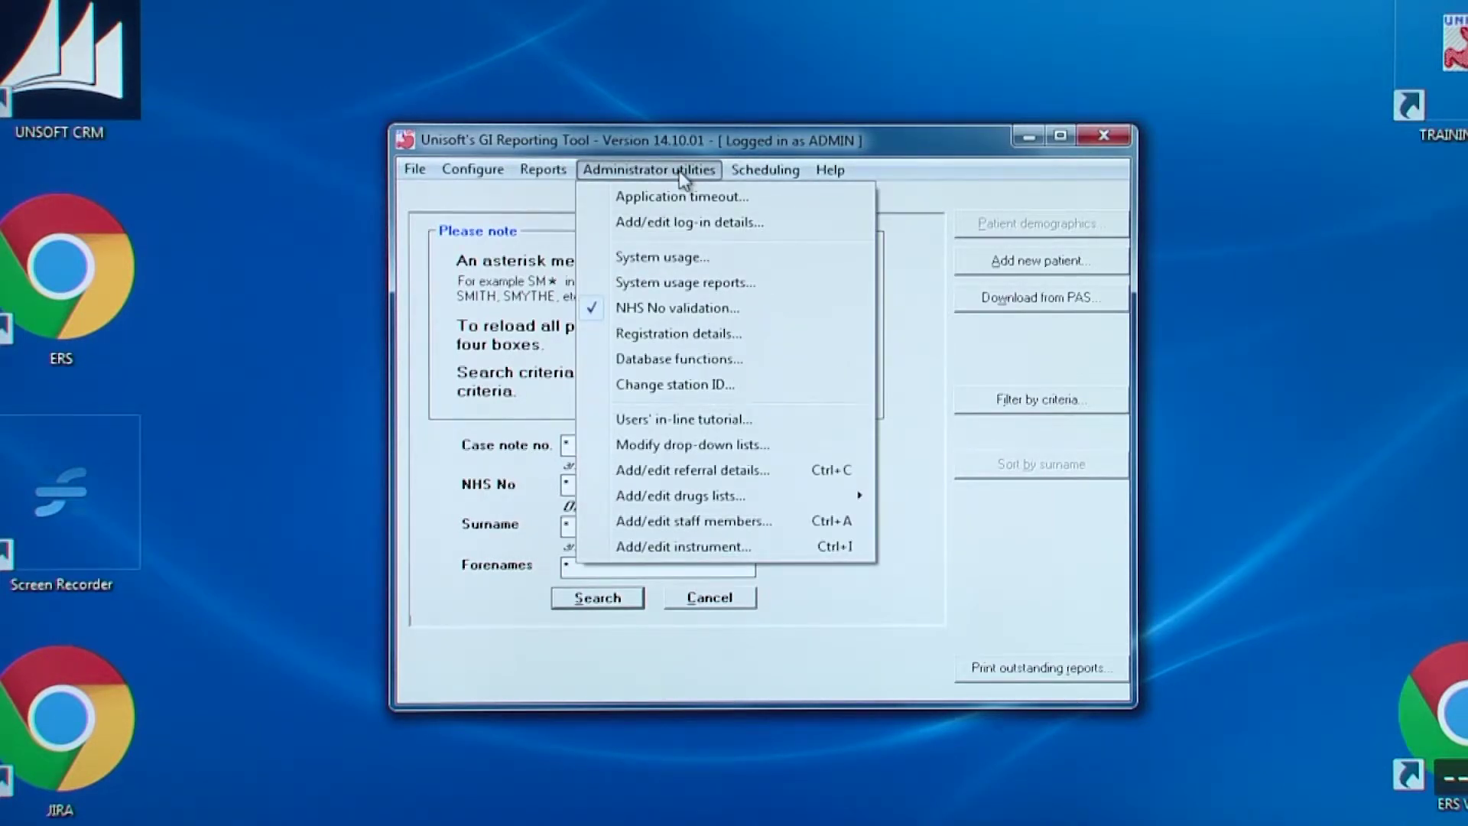
left_click(683, 282)
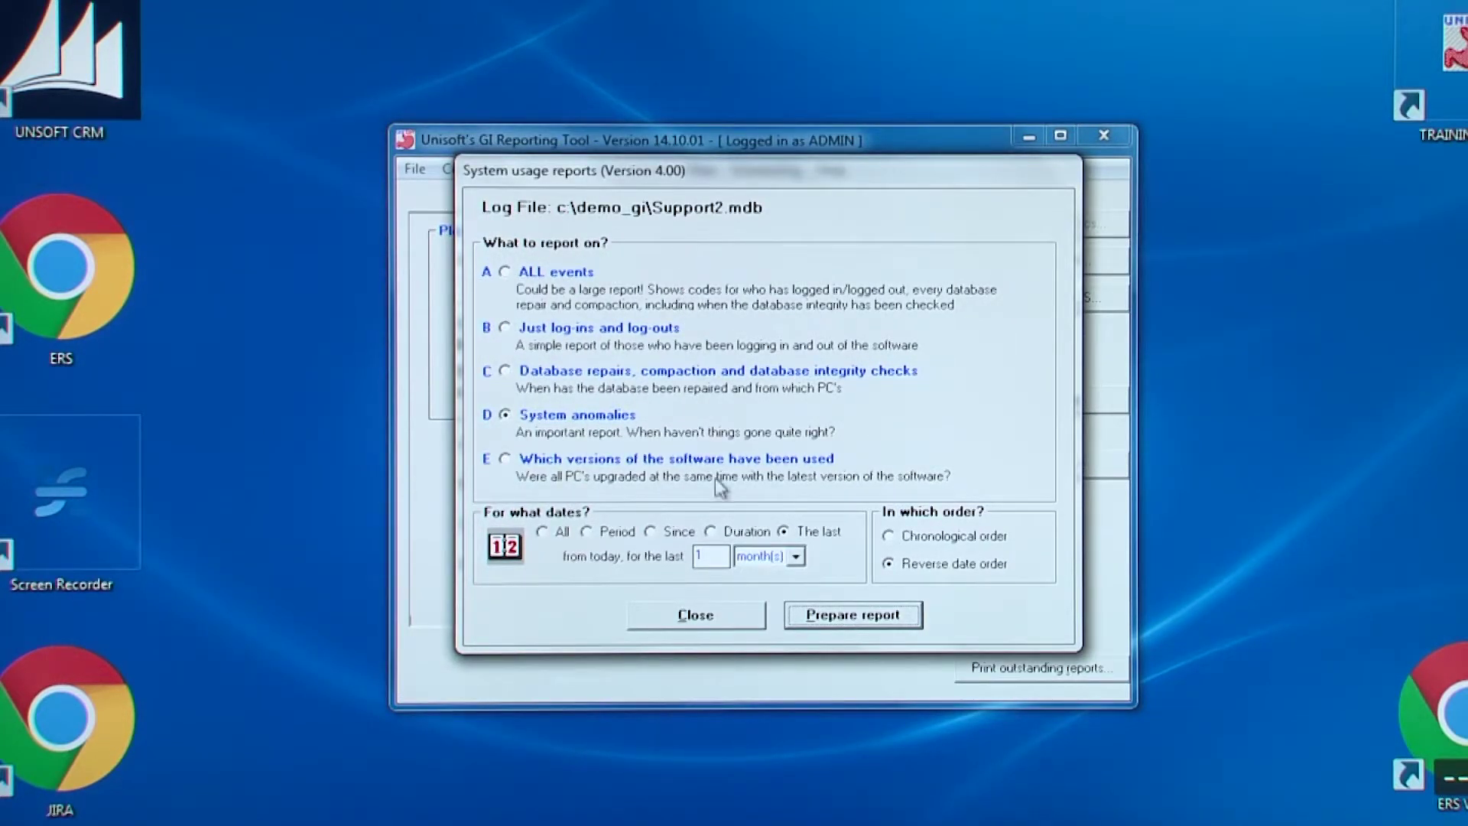
left_click(708, 617)
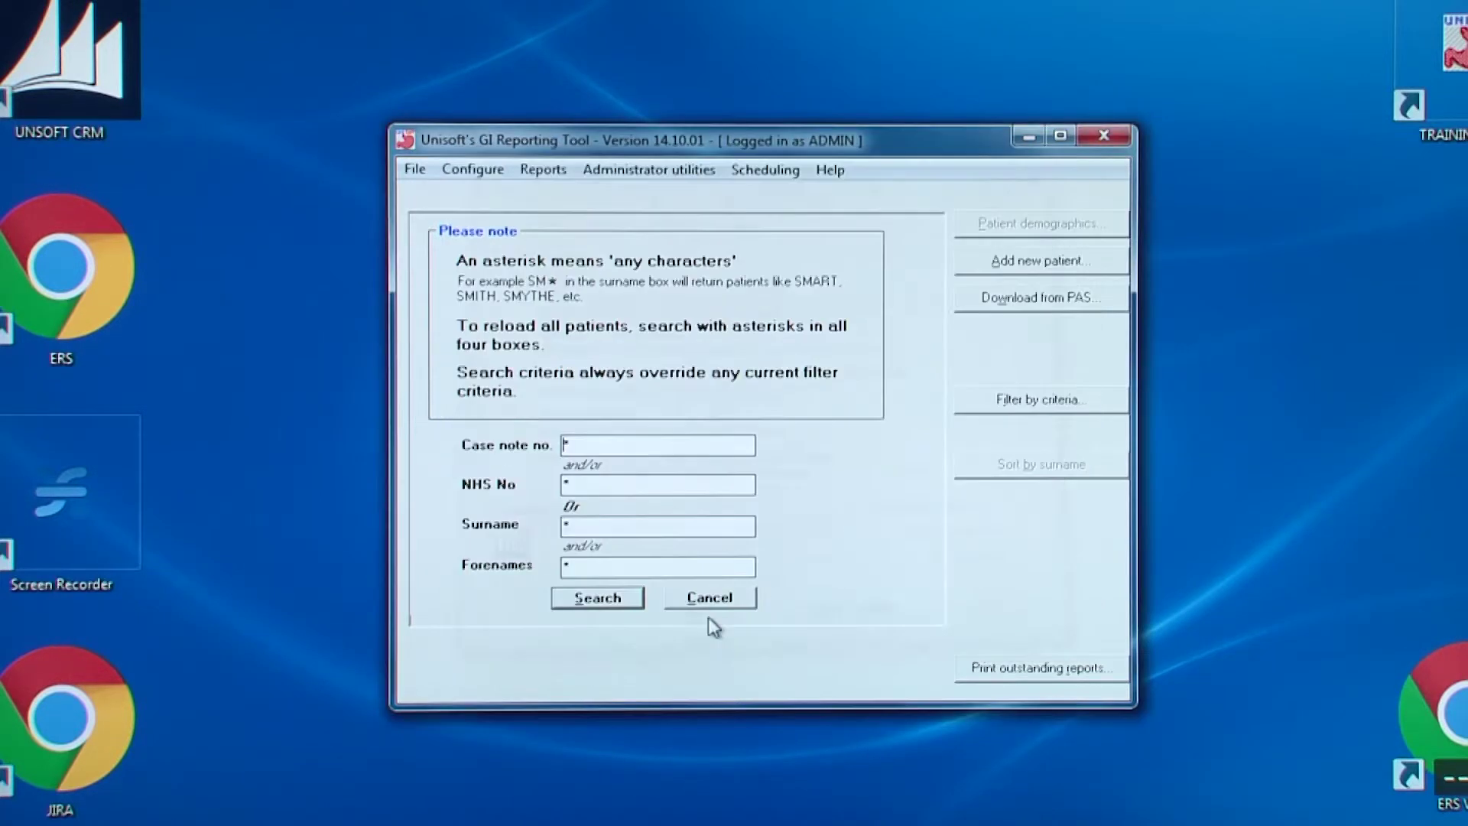
left_click(625, 171)
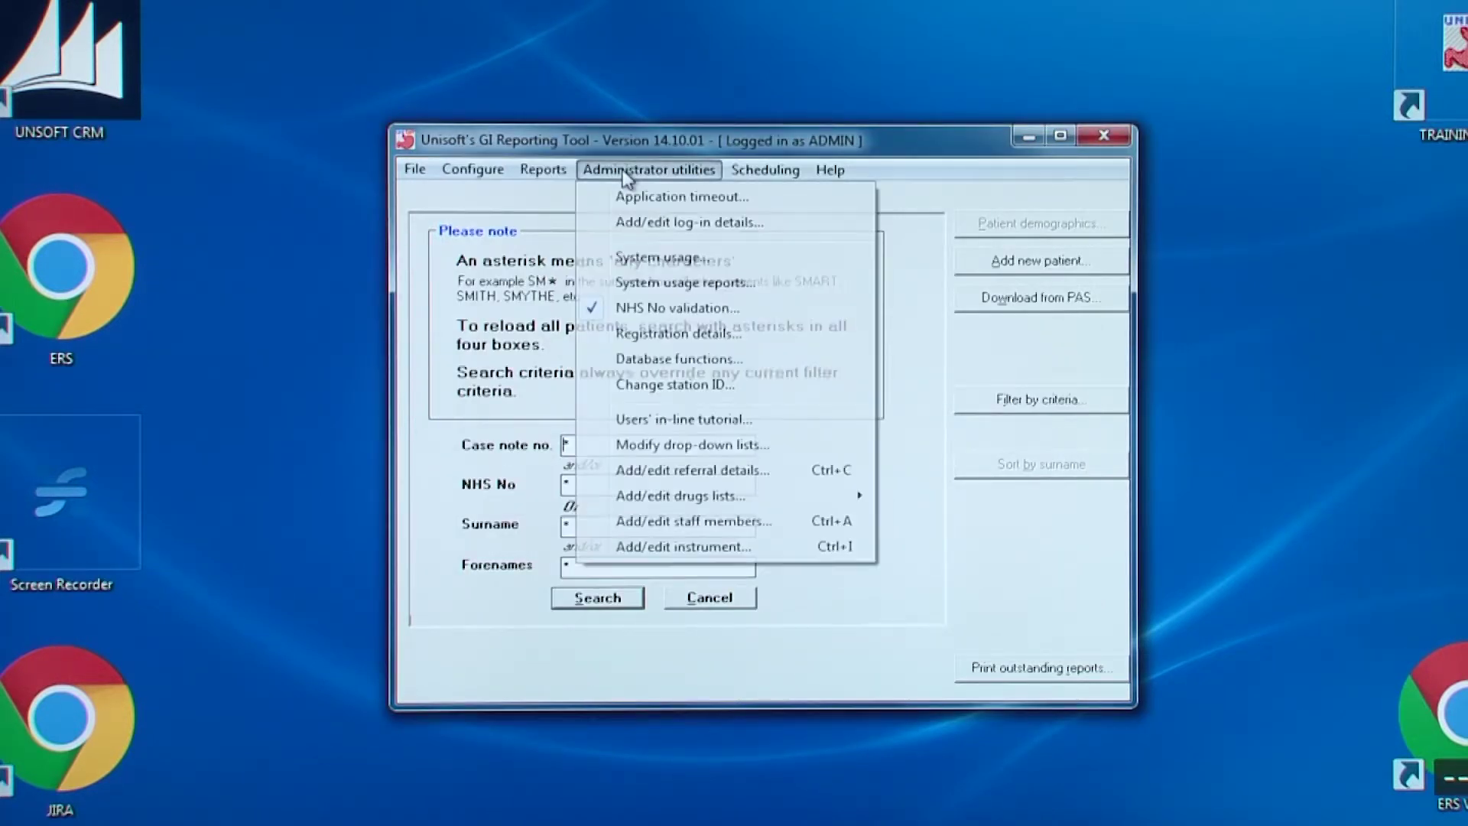
left_click(656, 313)
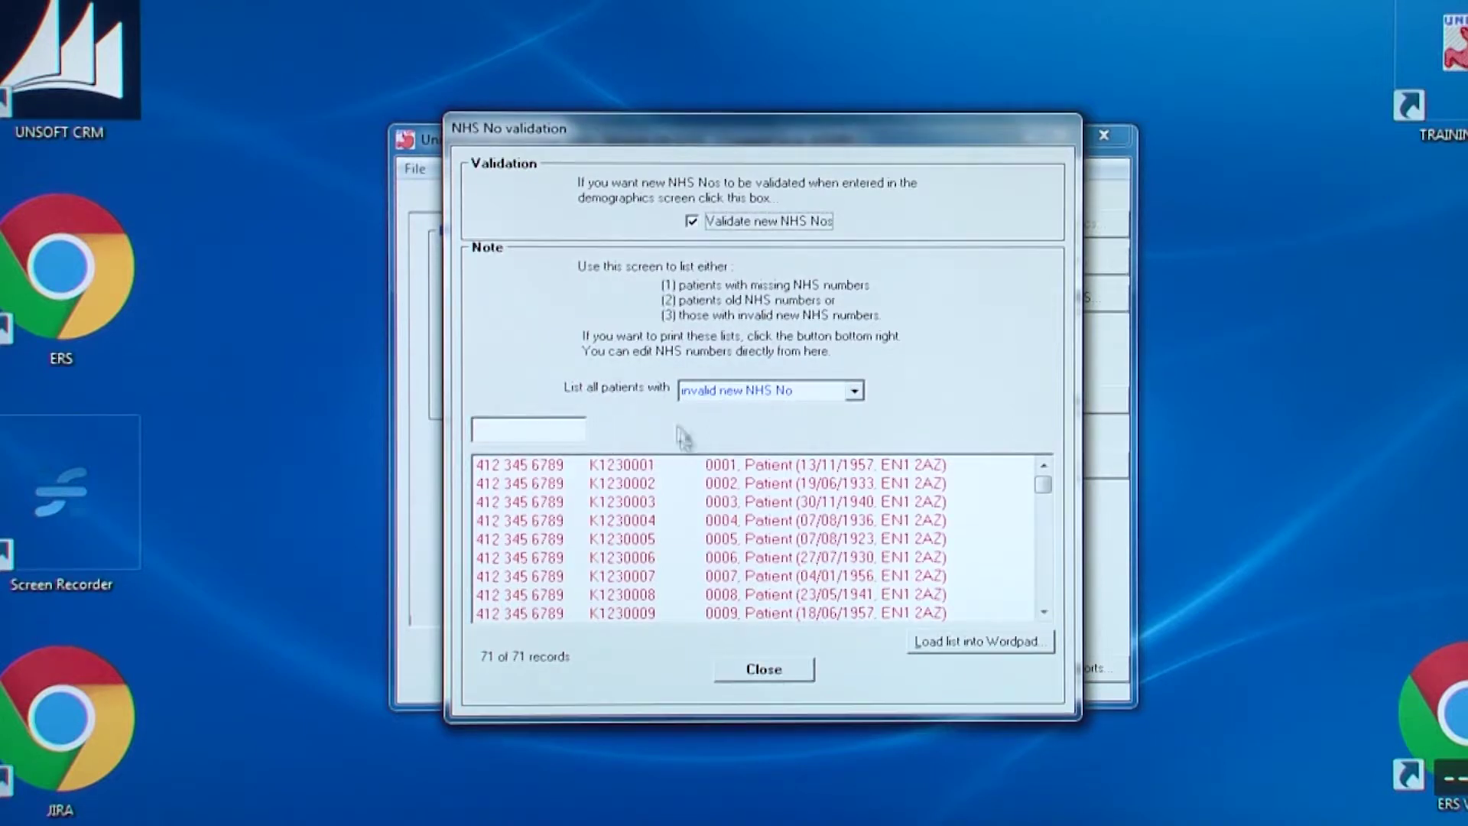
left_click(764, 671)
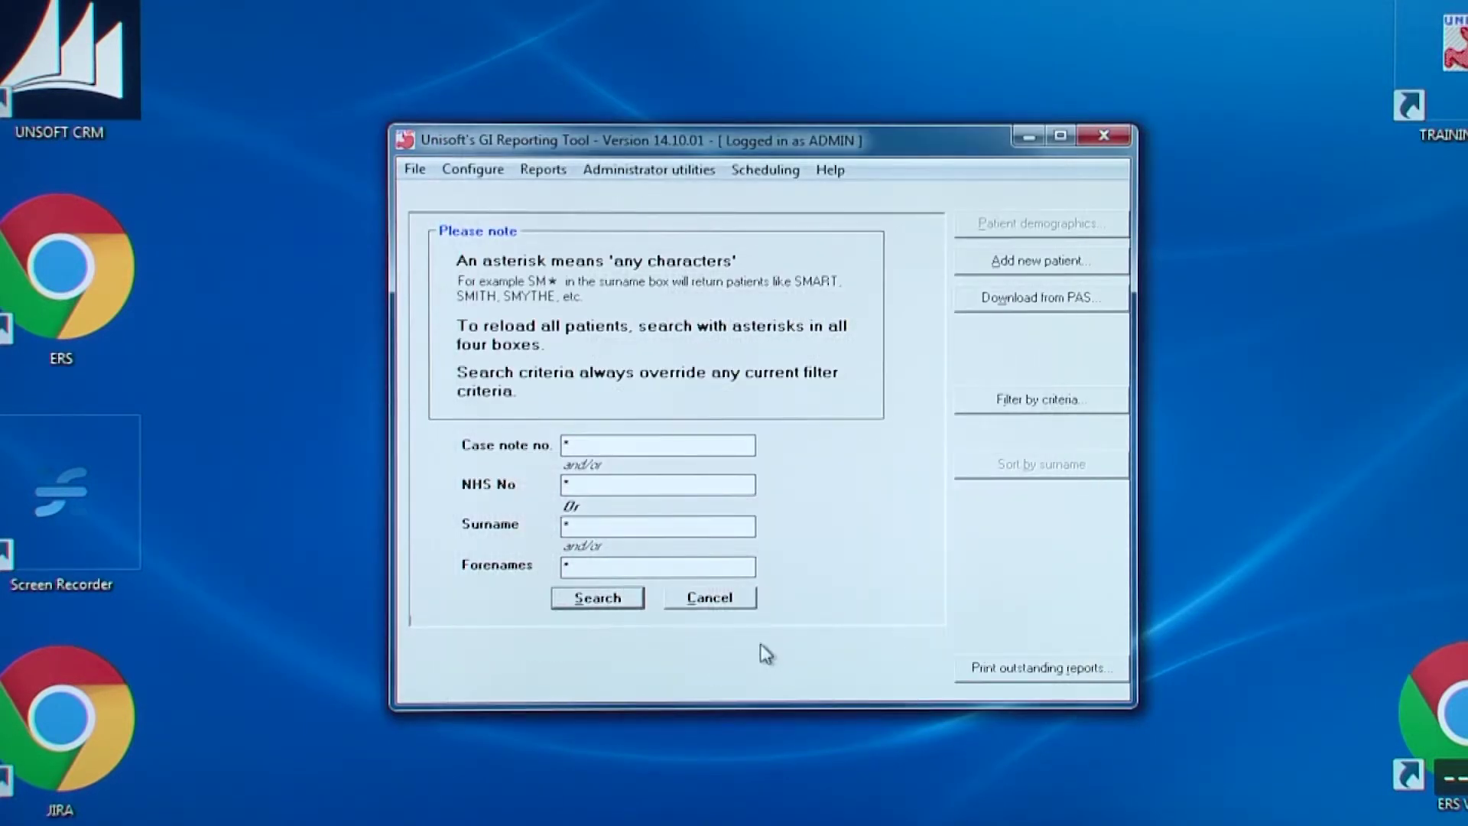
left_click(649, 170)
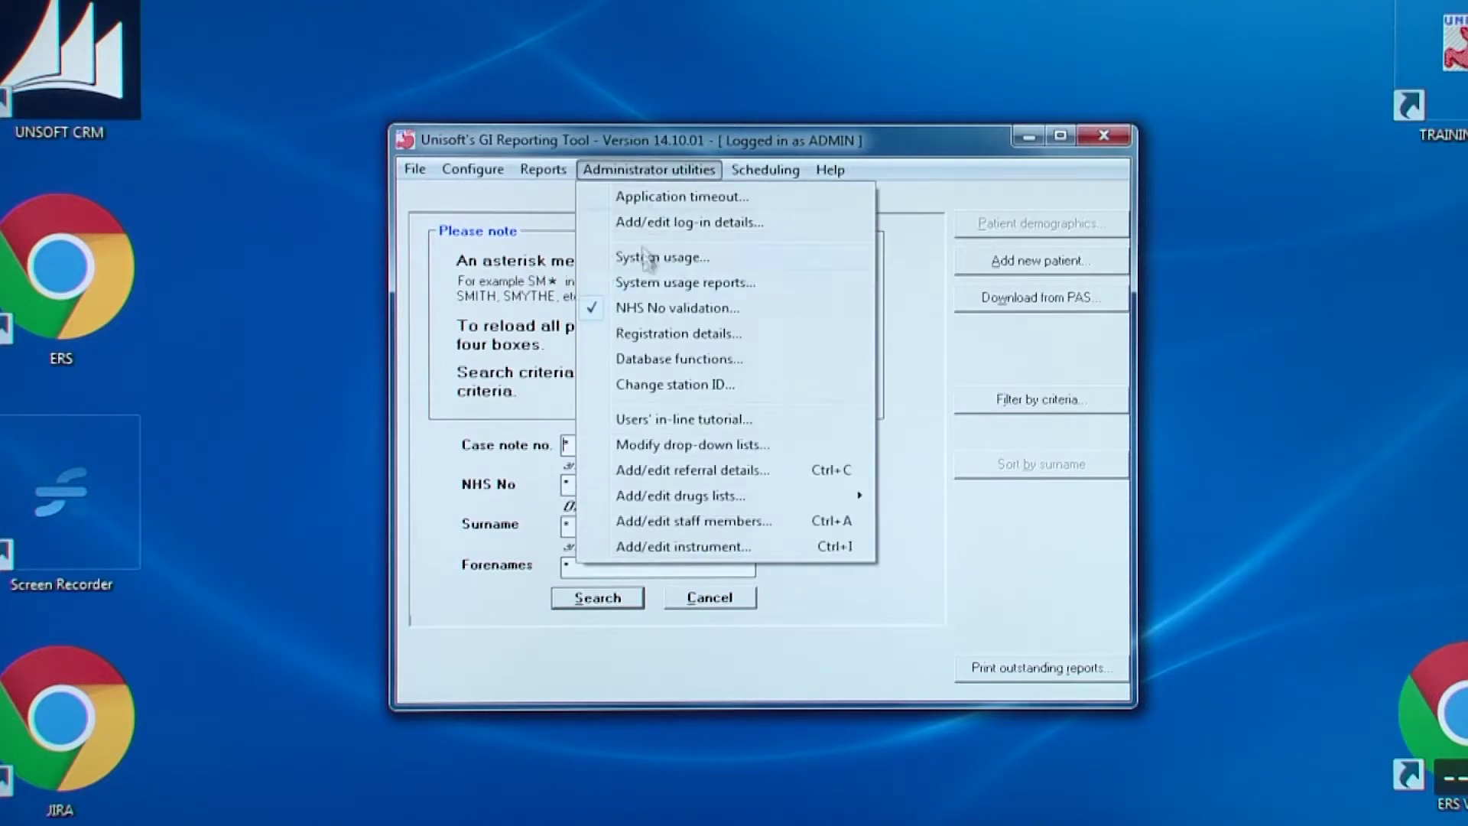
left_click(664, 337)
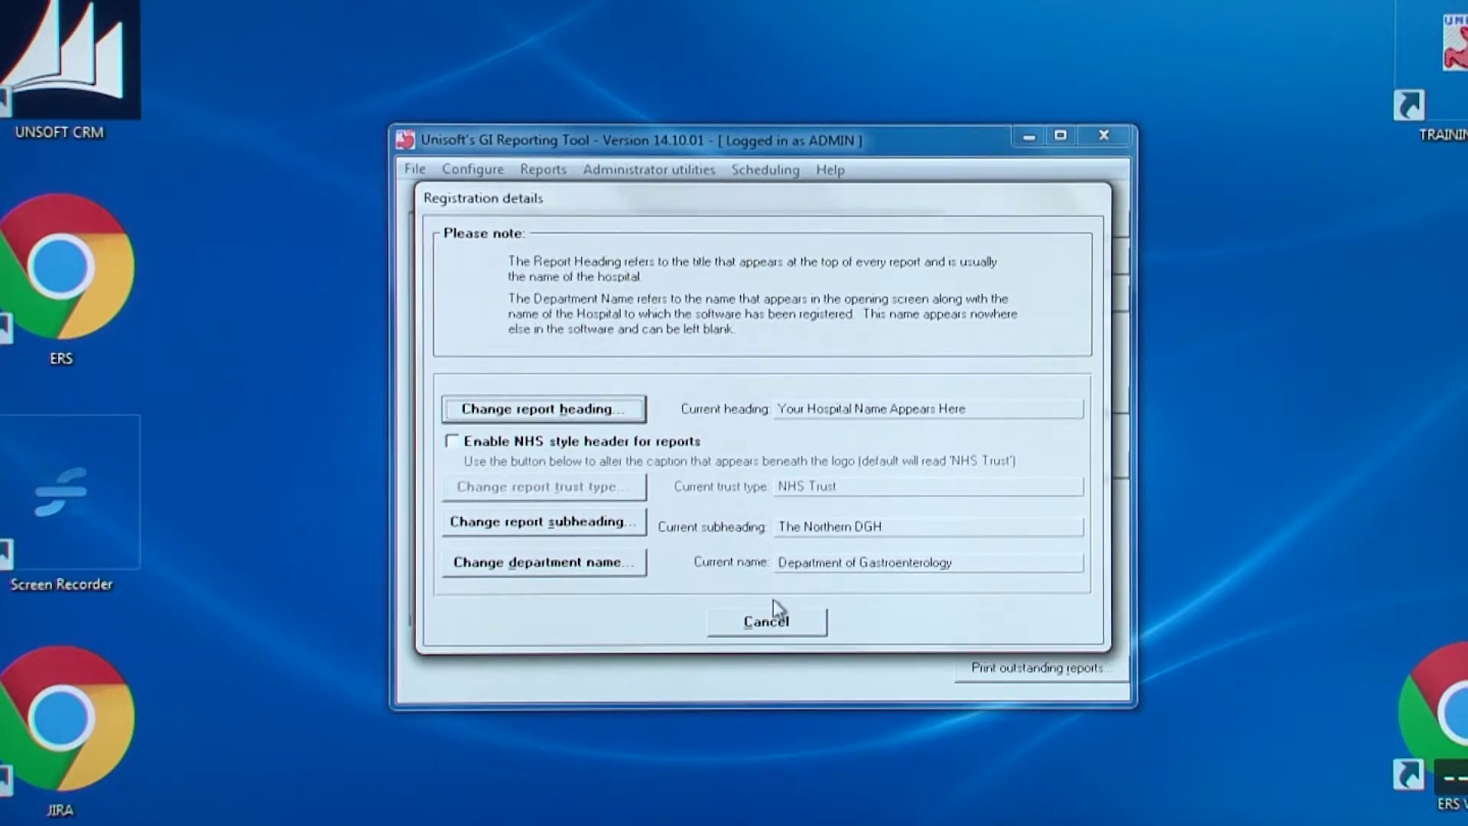
left_click(773, 628)
left_click(654, 171)
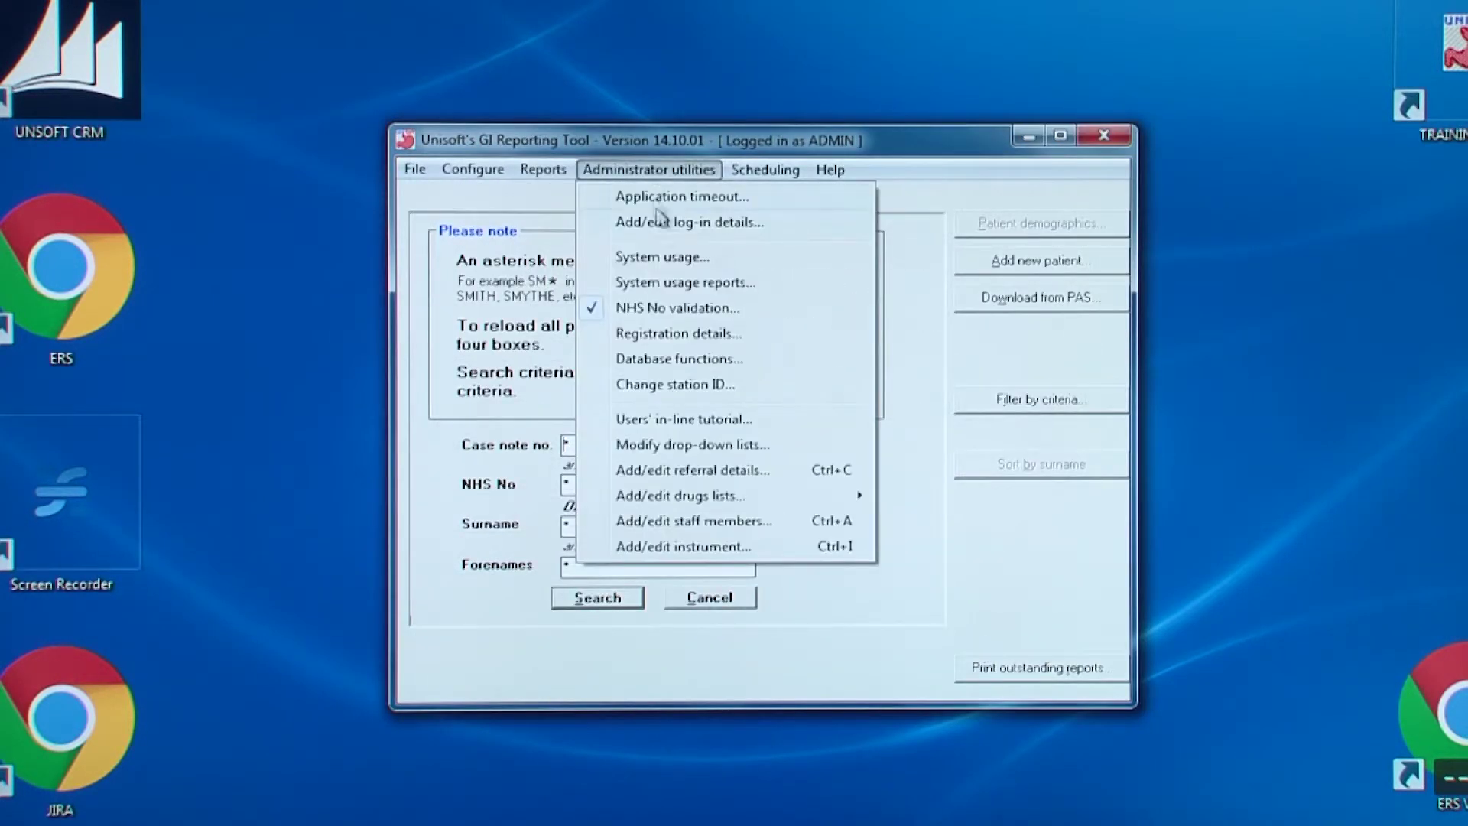
left_click(676, 359)
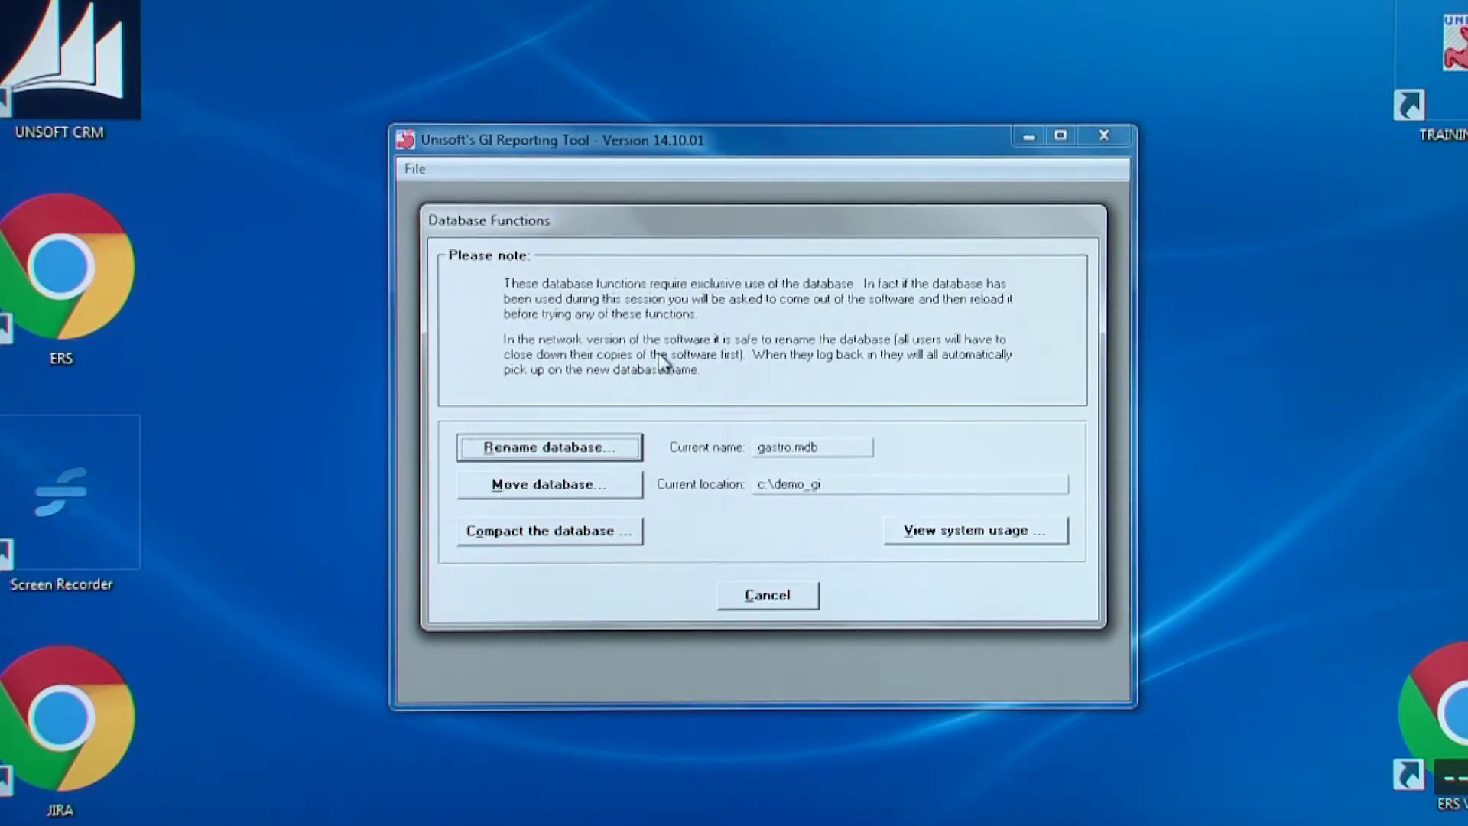
left_click(791, 598)
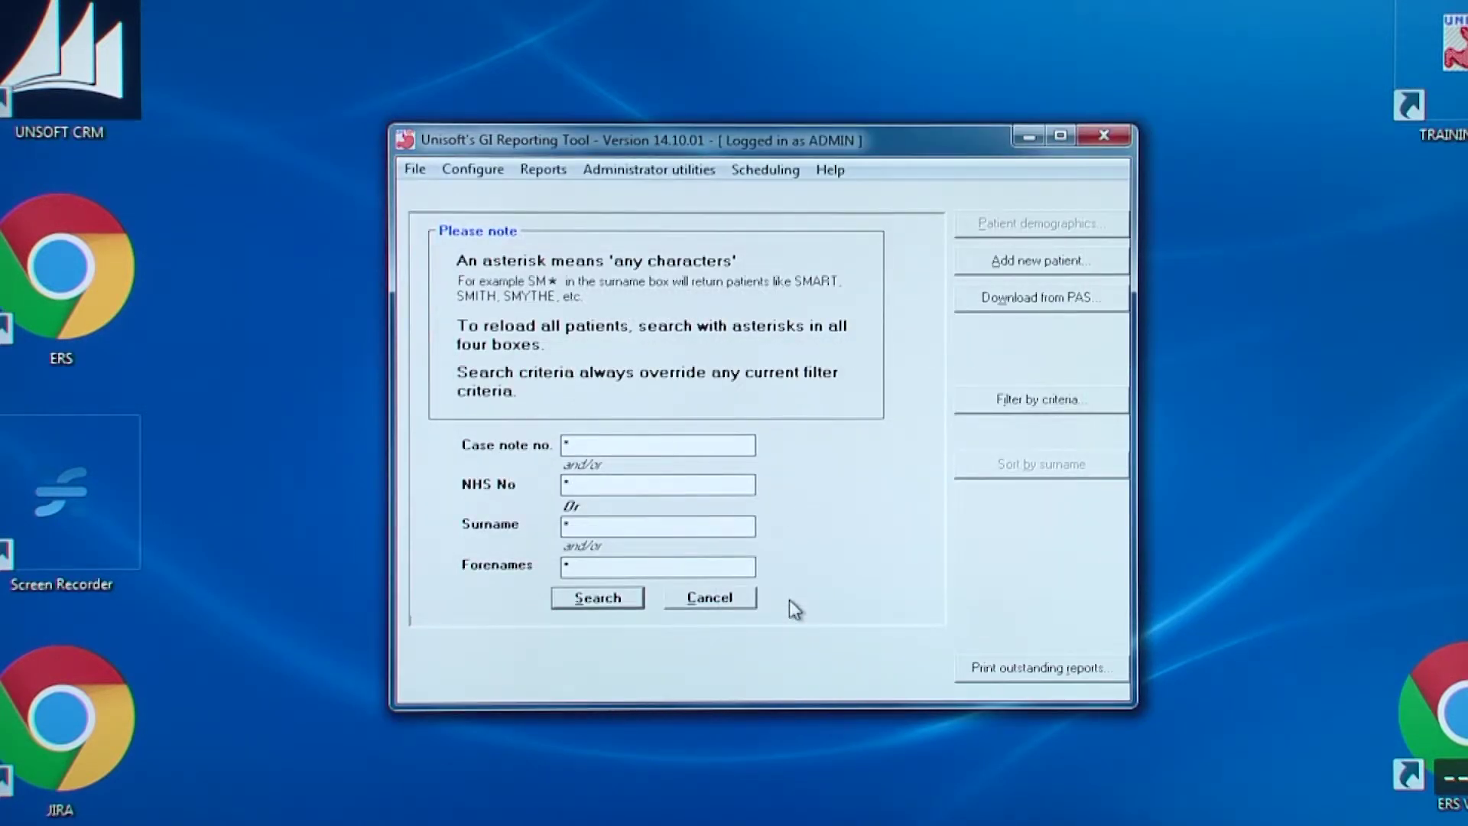
left_click(656, 170)
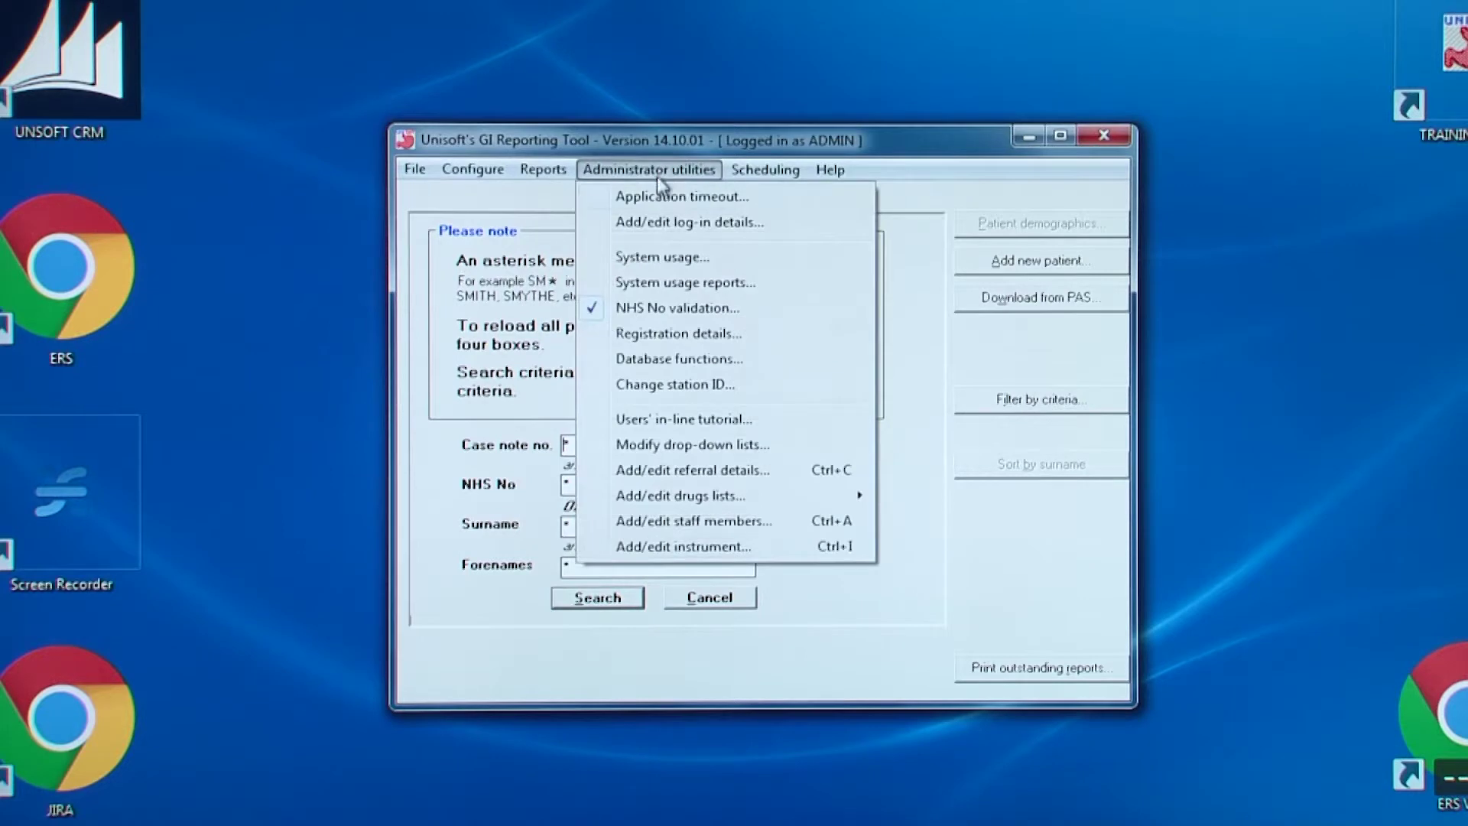
left_click(665, 386)
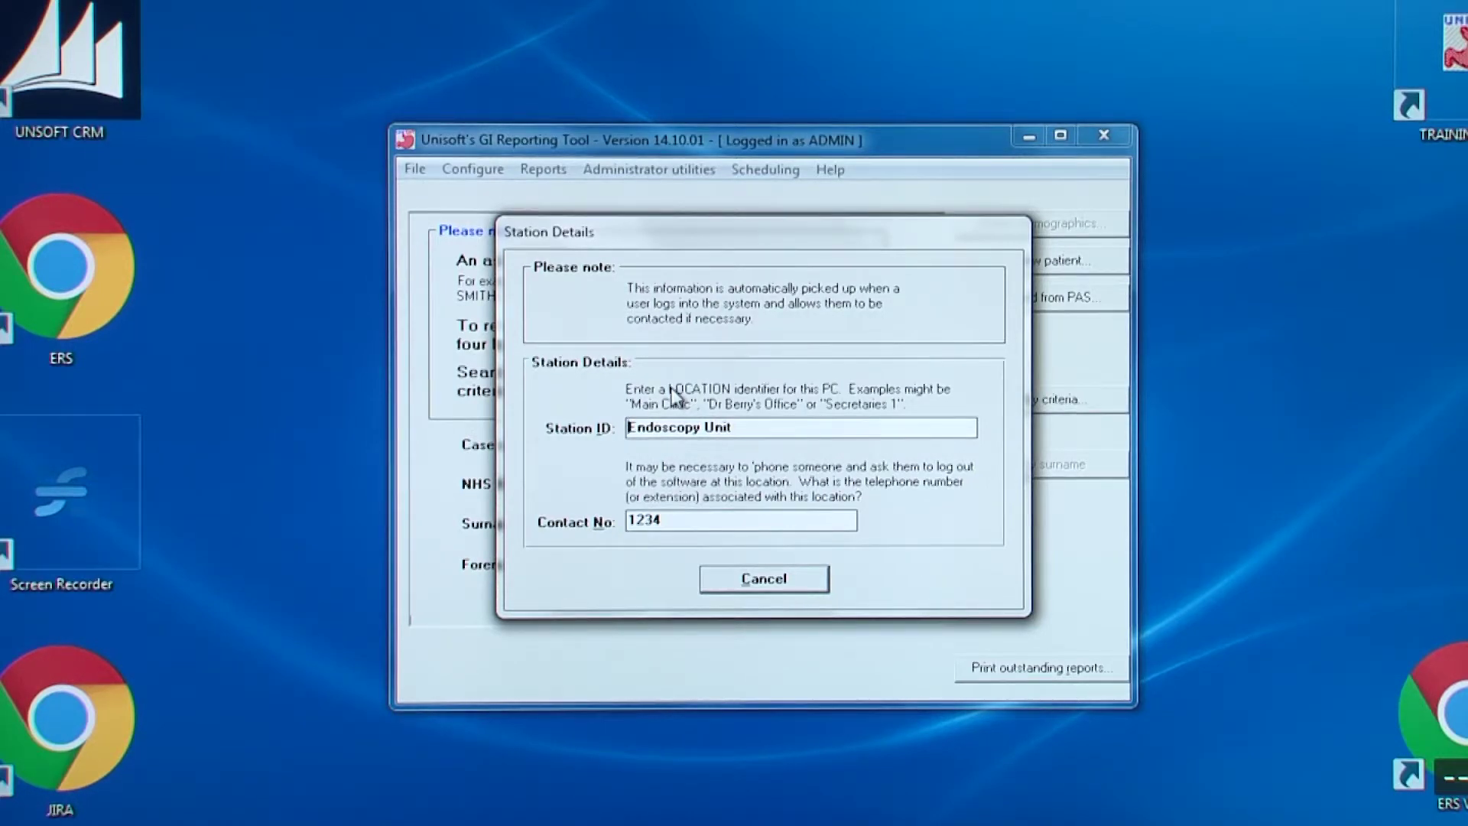
left_click(764, 583)
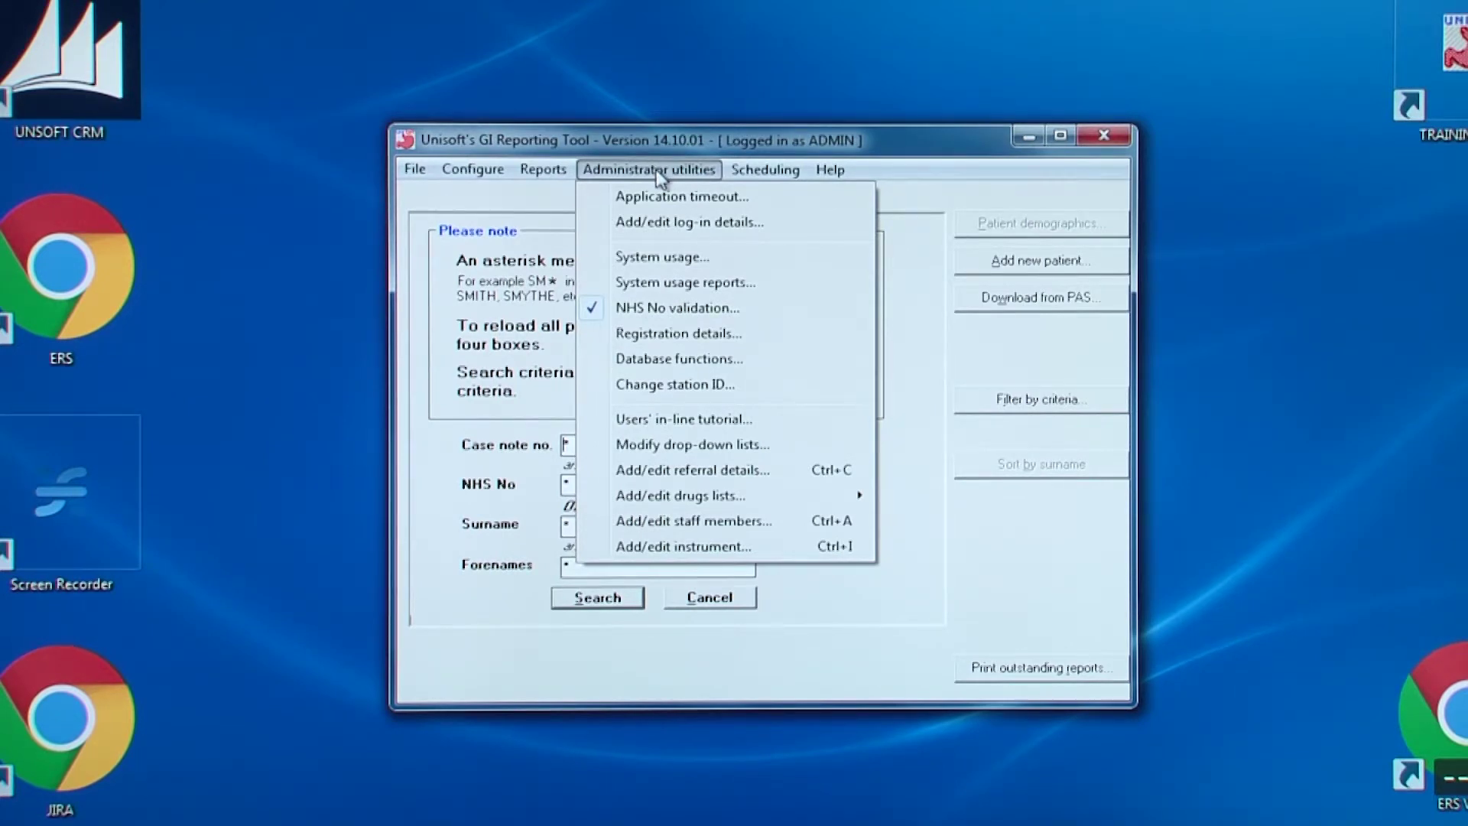
In the per-user in-line tutorial grid, enable the administrator's ERCP tutorial, disable another user's ERCP, Col/Sig and EUS tutorials, and accept
left_click(697, 422)
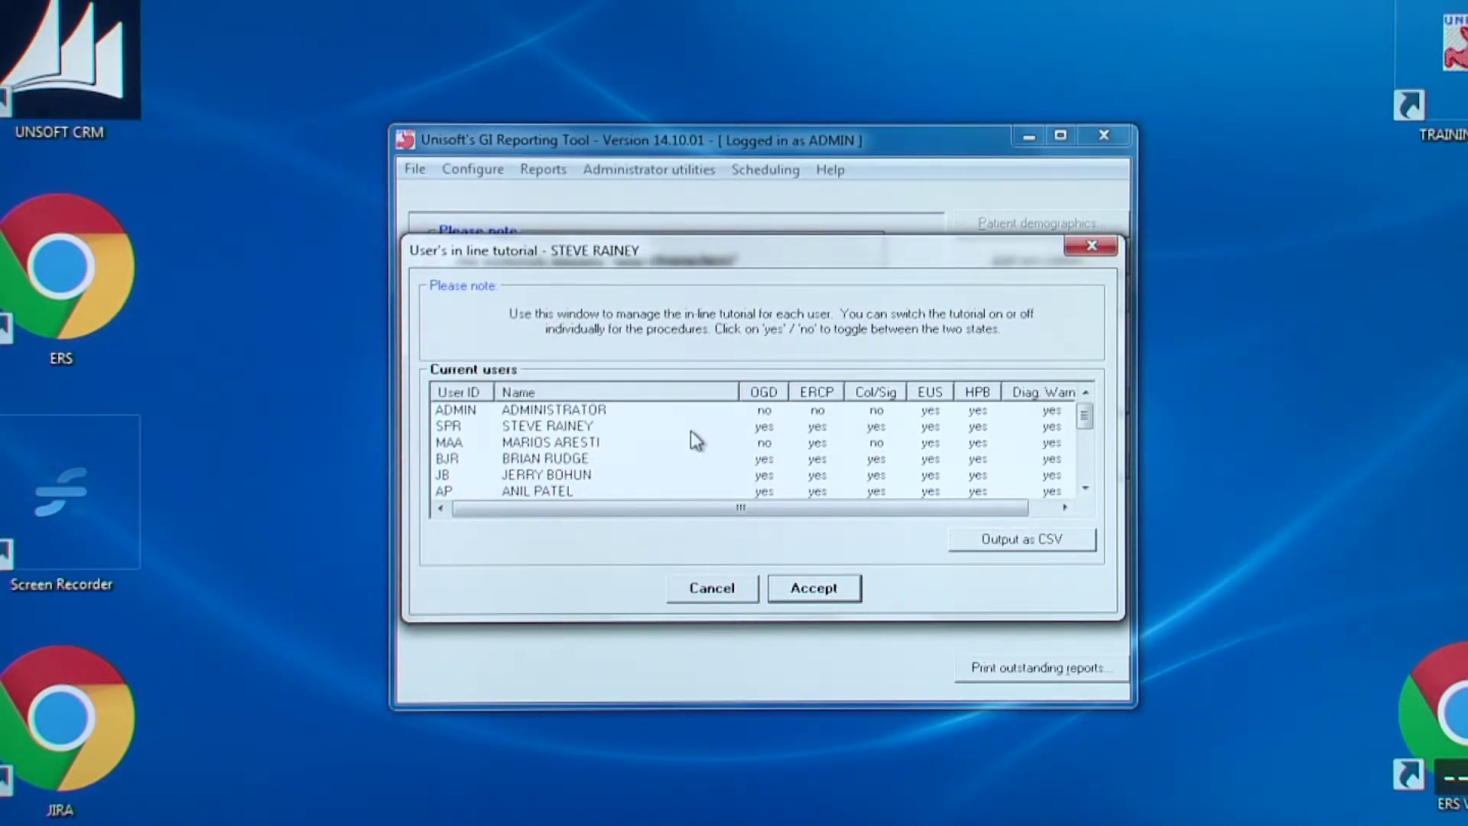
left_click(817, 411)
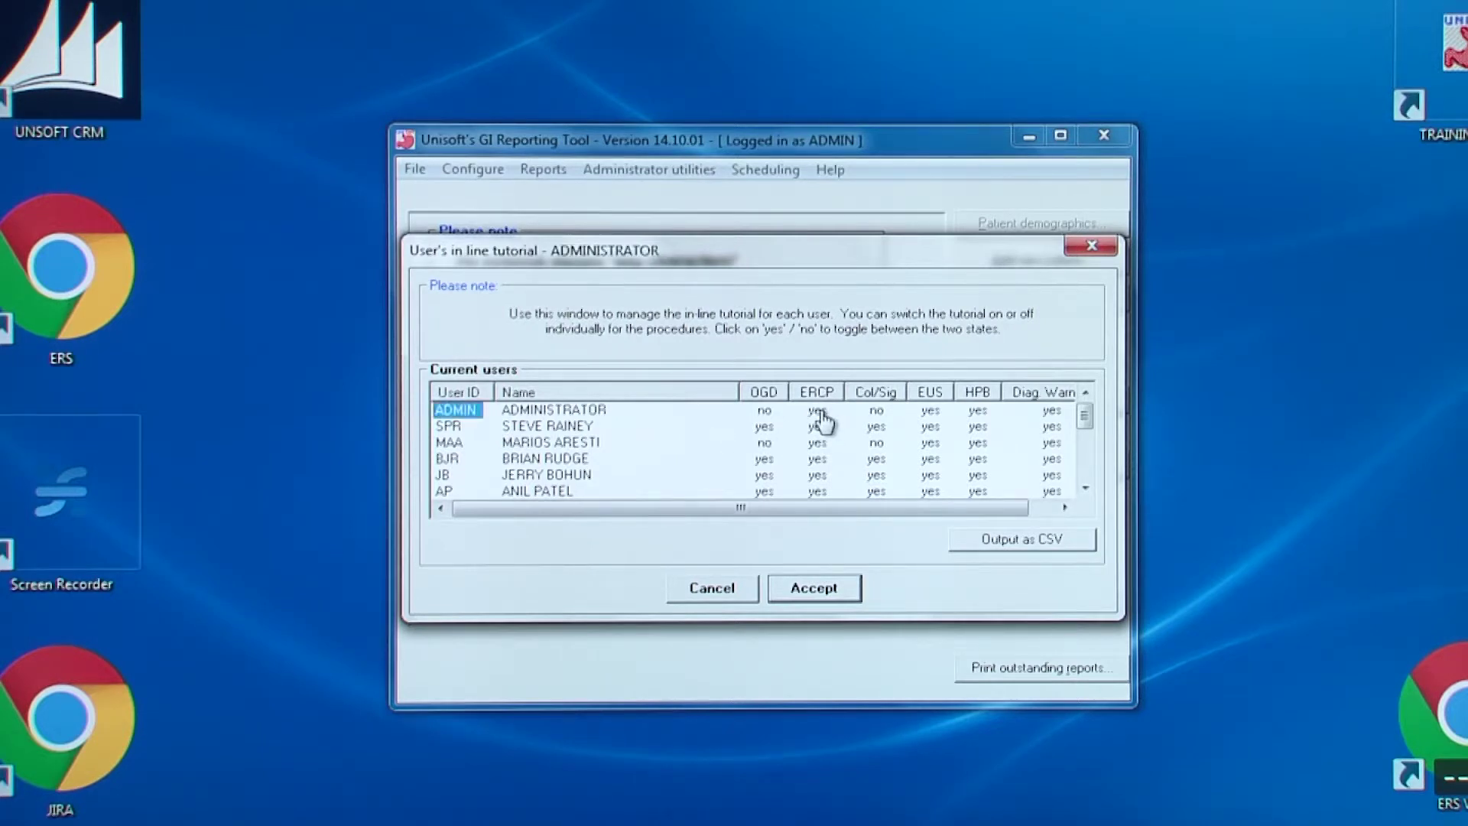
left_click(817, 459)
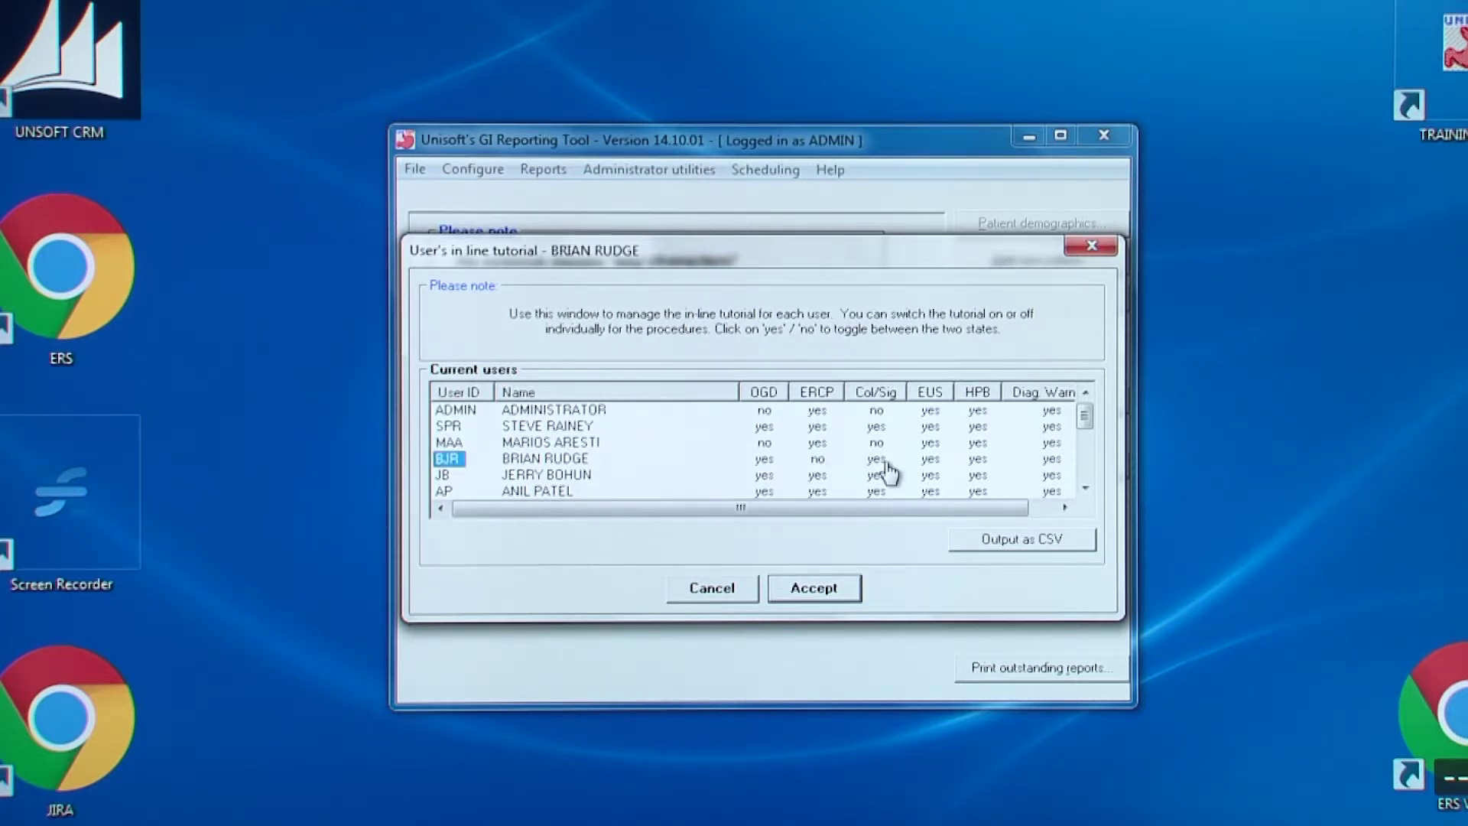
left_click(877, 459)
left_click(929, 458)
left_click(841, 476)
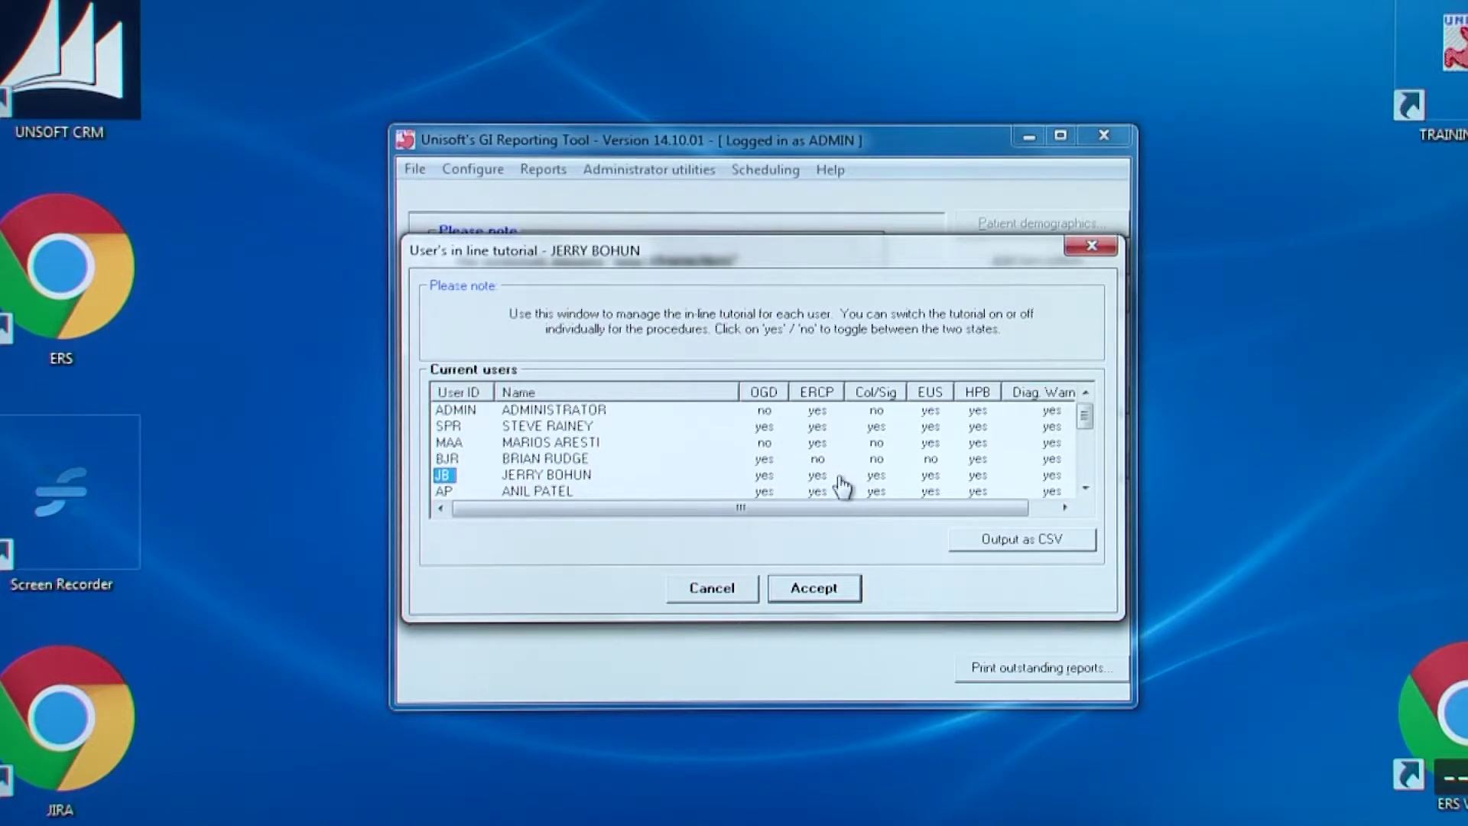
left_click(829, 494)
left_click(809, 587)
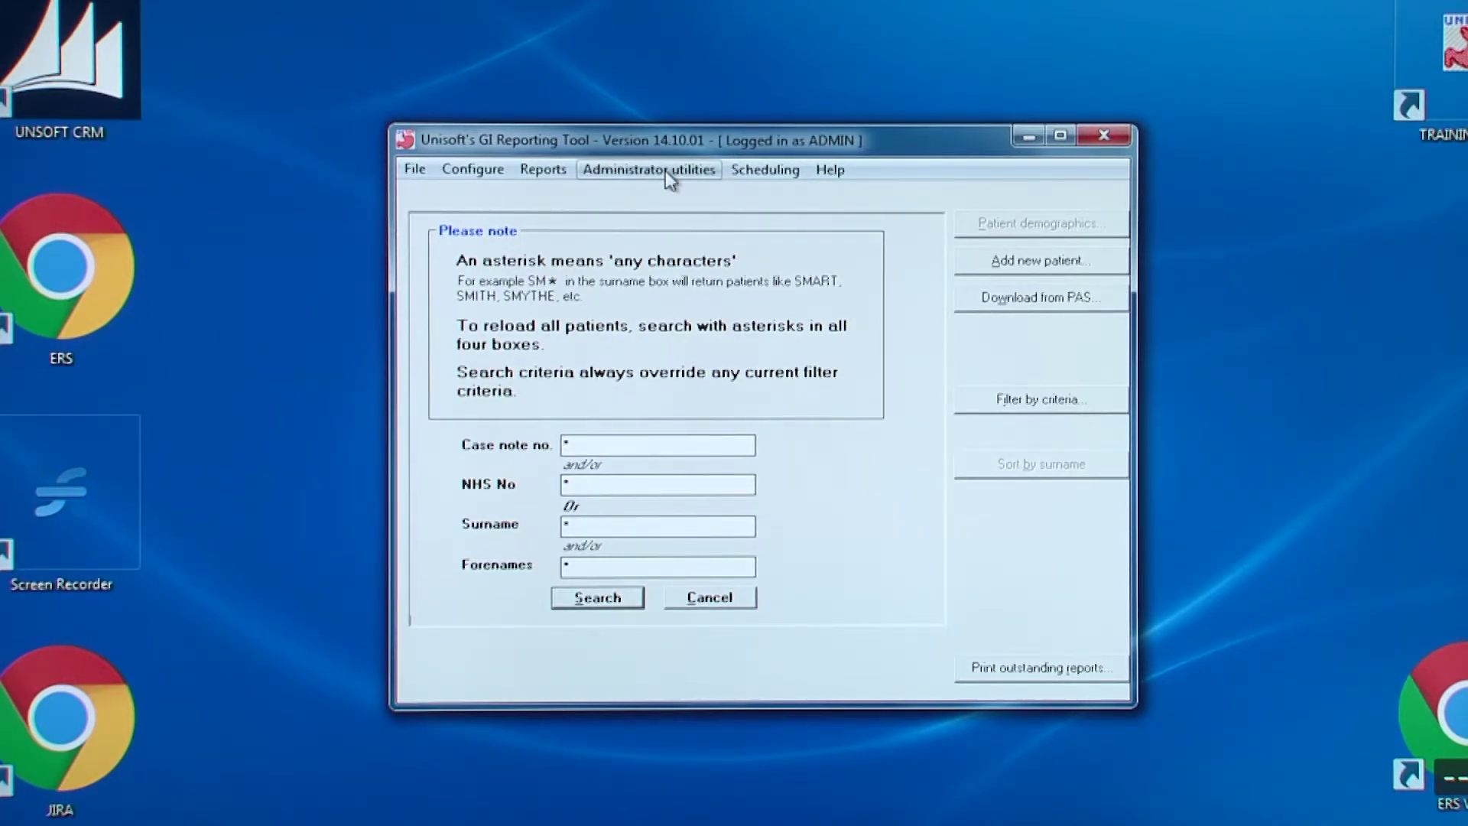
Suppress 'quiescent' in the Colitis grading of activity drop-down list and close the editor
left_click(665, 171)
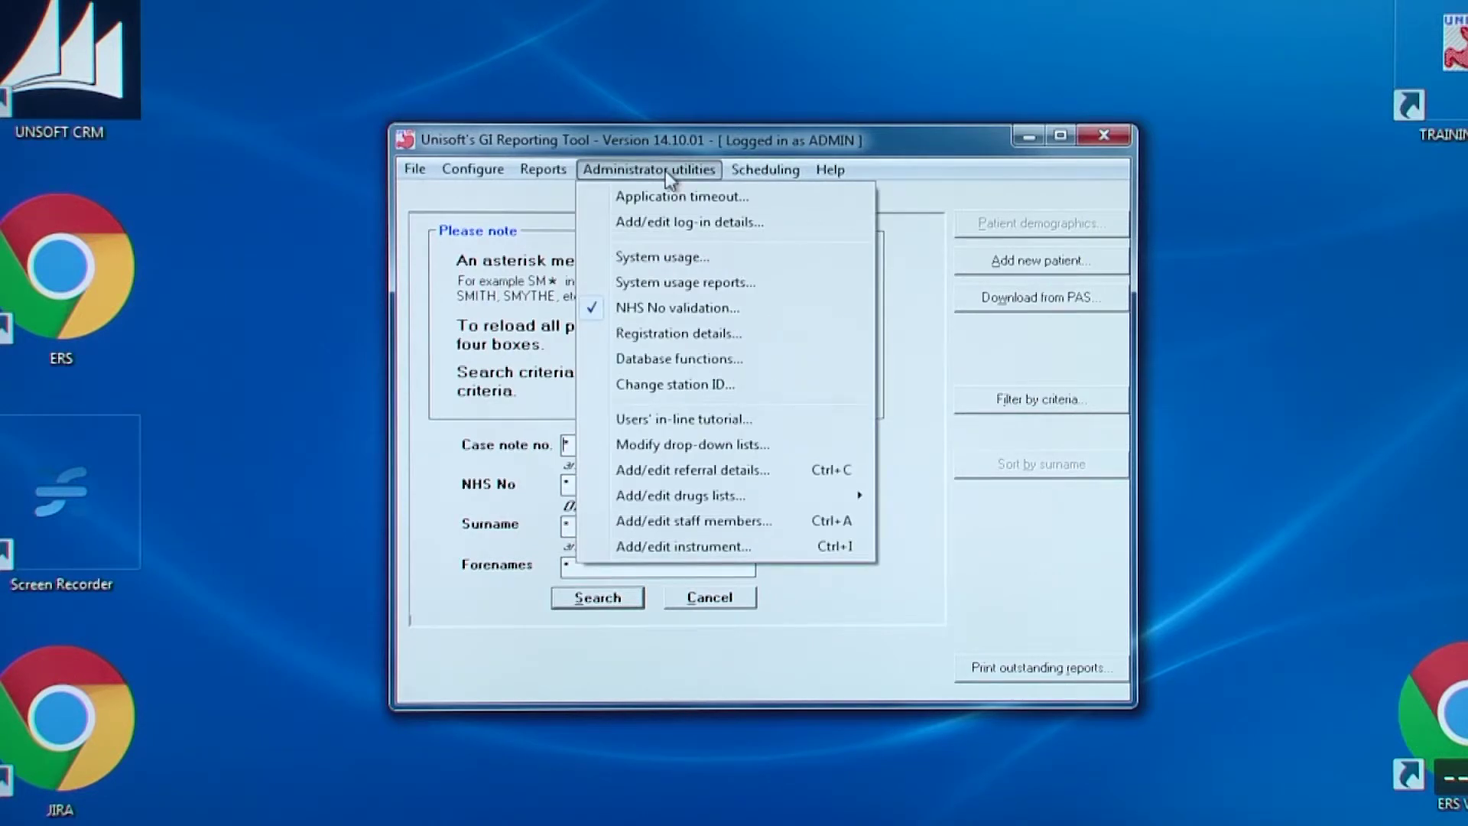
left_click(682, 447)
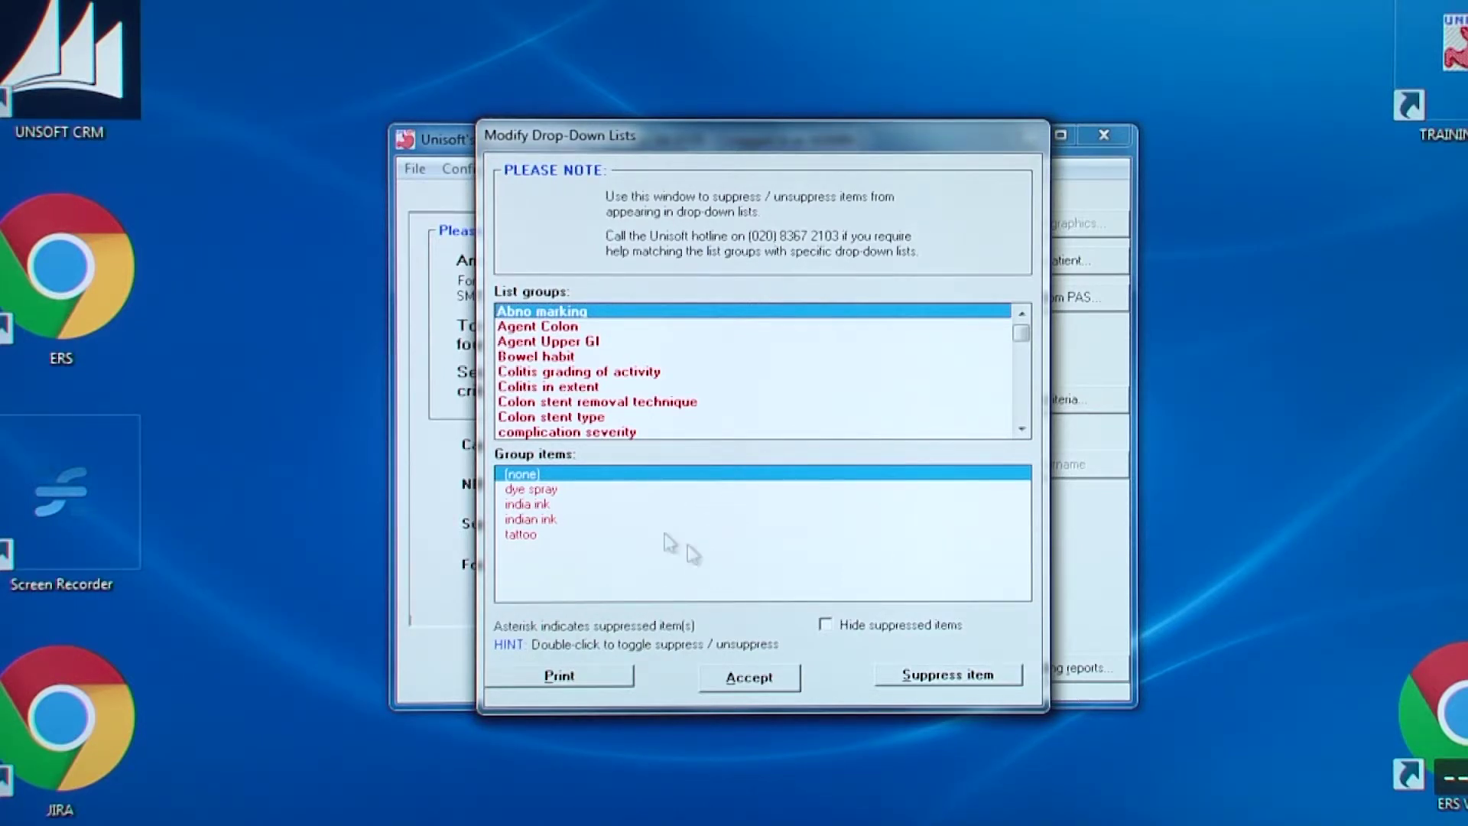
left_click(595, 380)
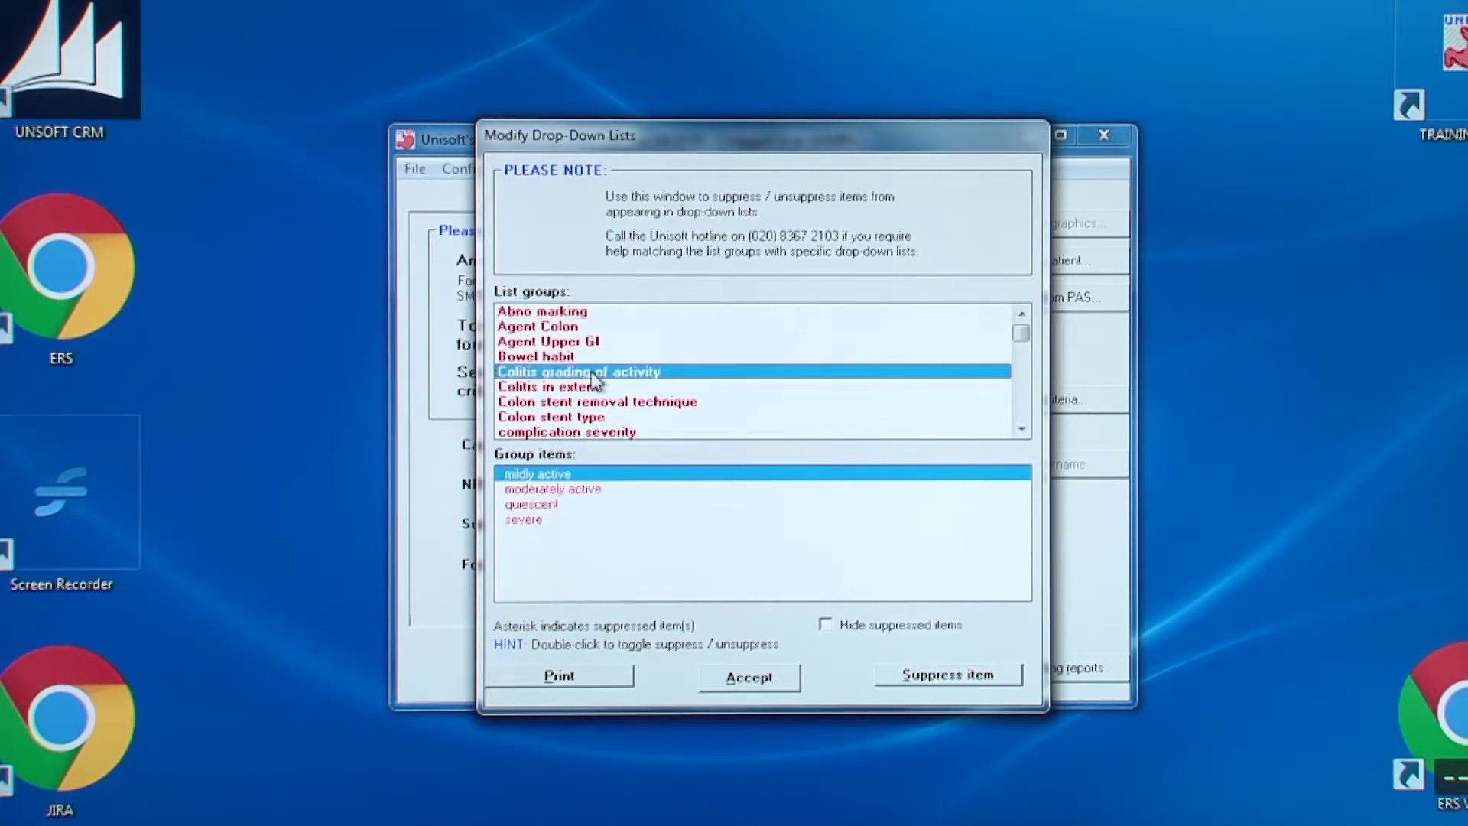
left_click(549, 504)
left_click(939, 676)
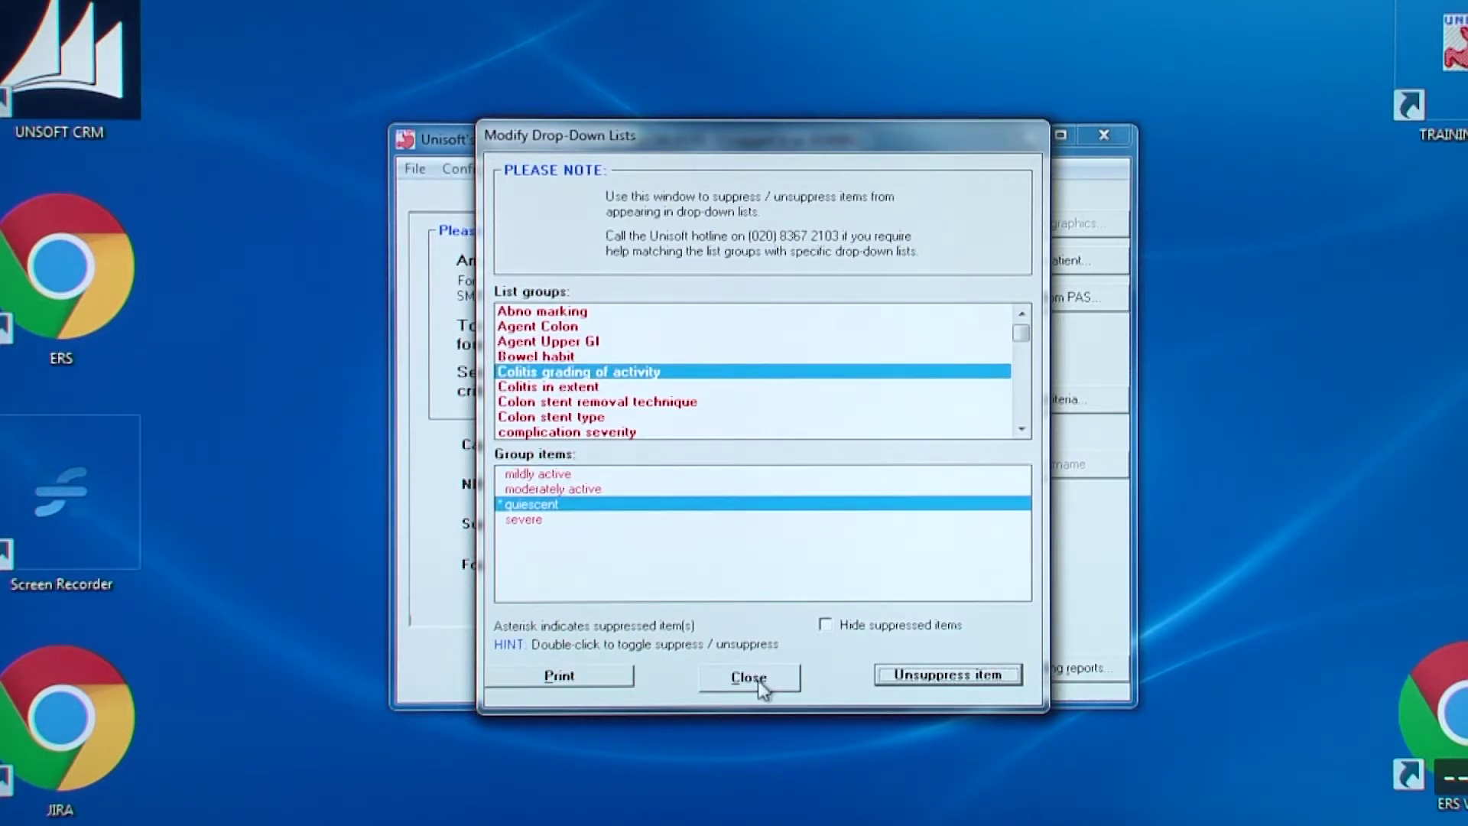
left_click(753, 680)
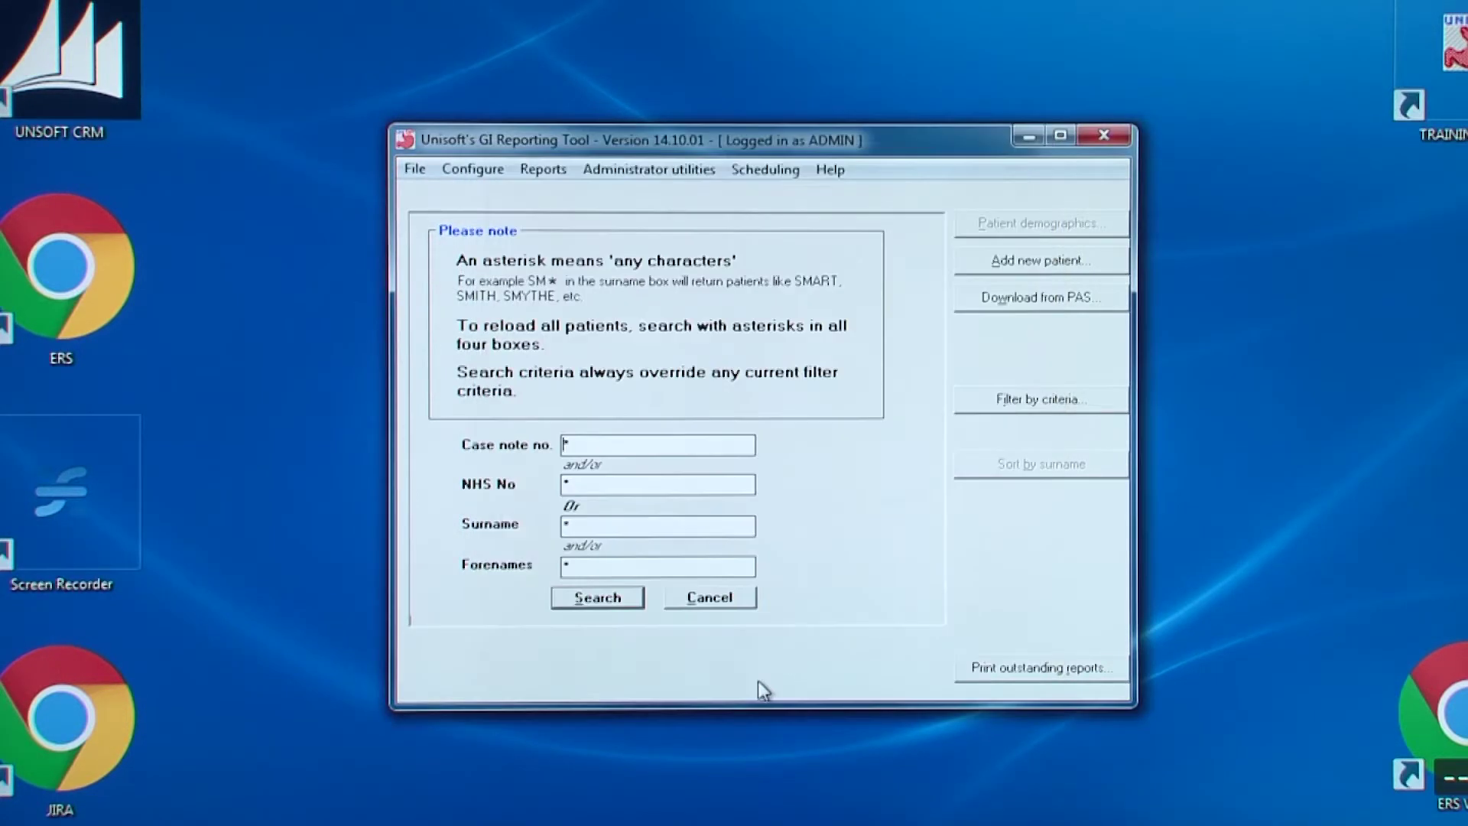
Open the Administrator utilities menu to find the referral details editor
left_click(680, 172)
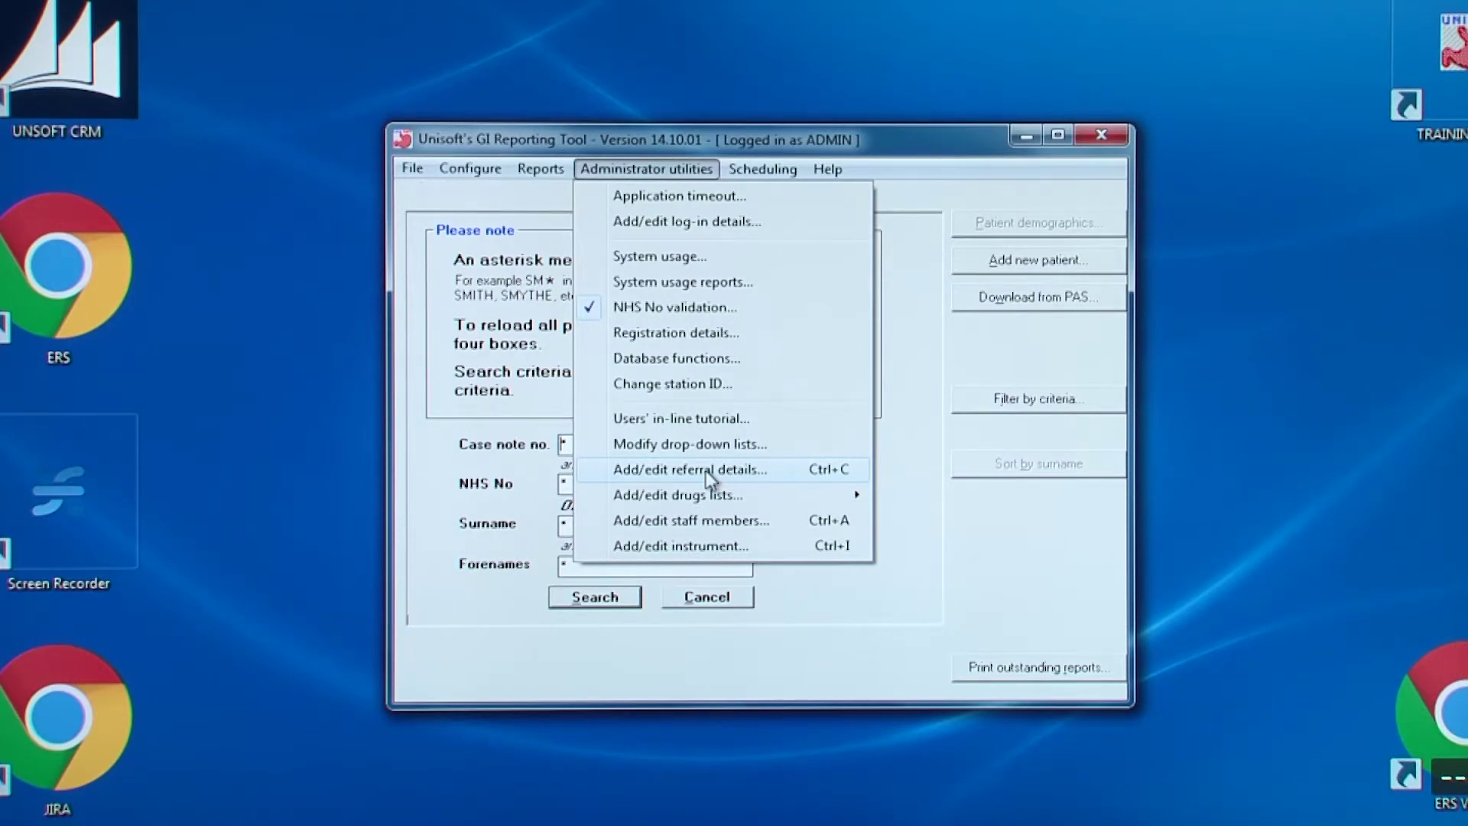
left_click(705, 470)
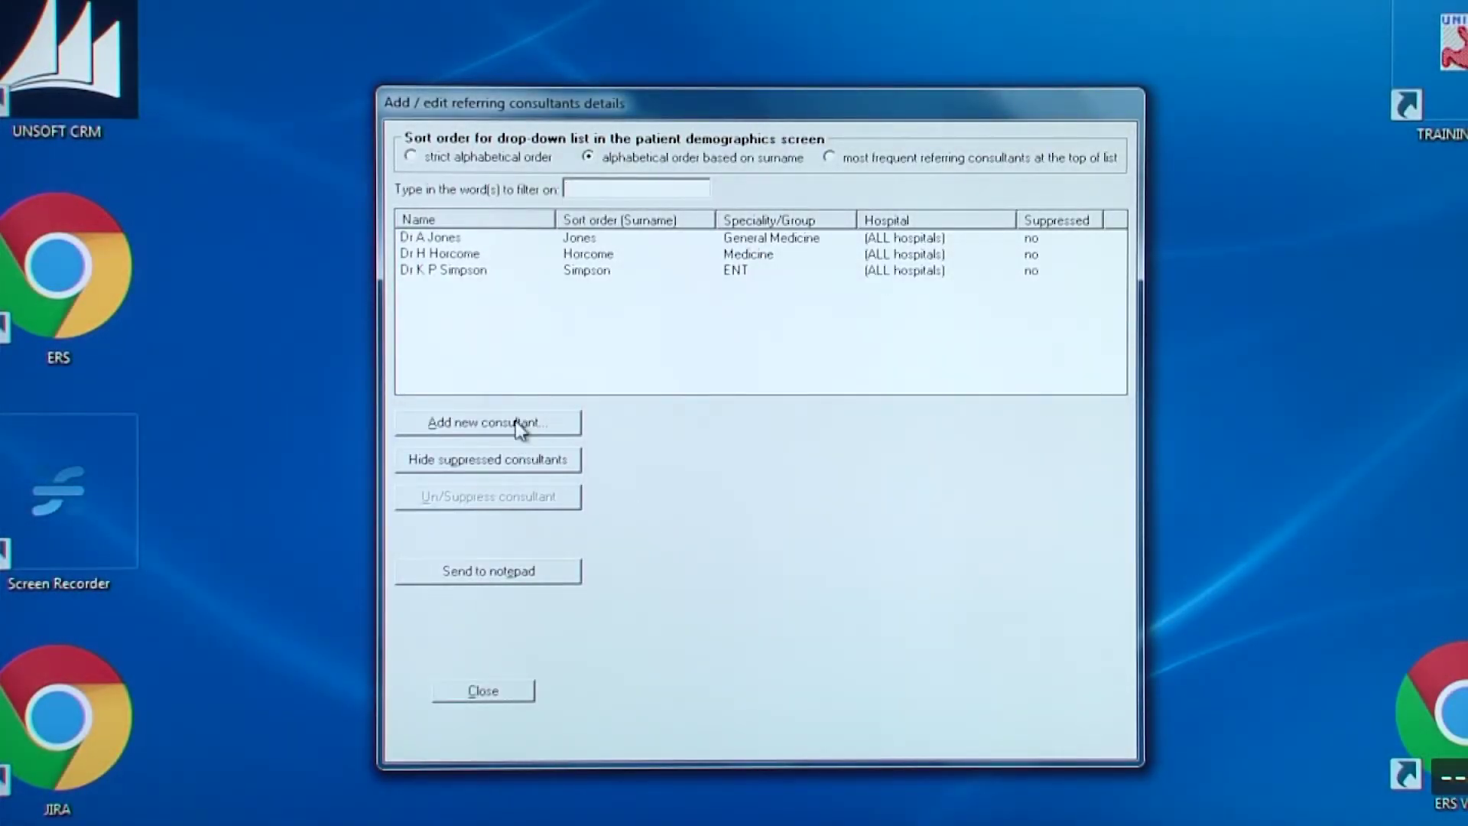
Start a new referring consultant with title Dr, the forename, surname and GMC code
left_click(516, 422)
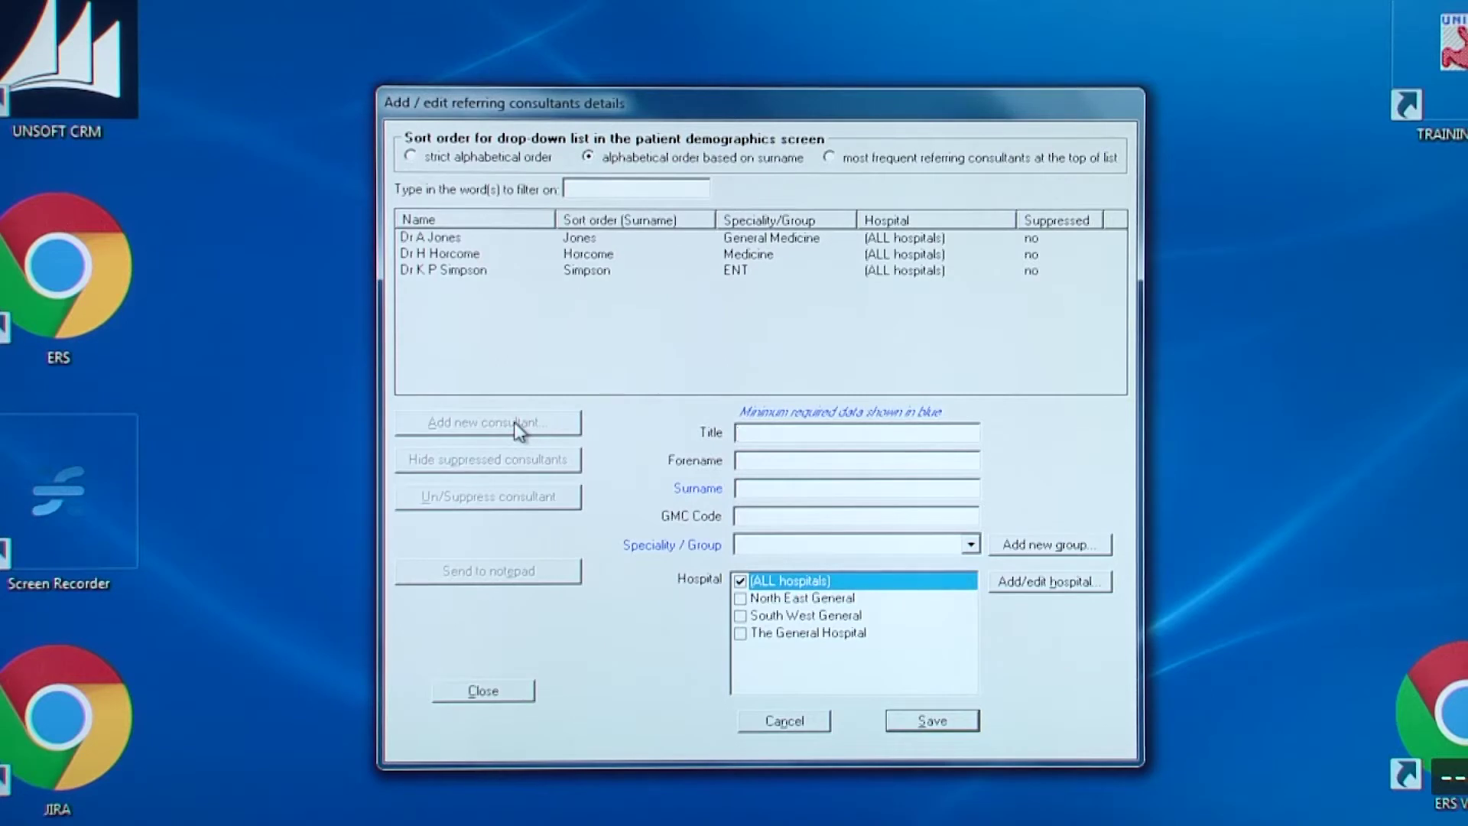
type("Dr")
key("Tab")
type("21008")
Set the consultant's speciality to General Medicine, base them at North East General, and save
left_click(846, 544)
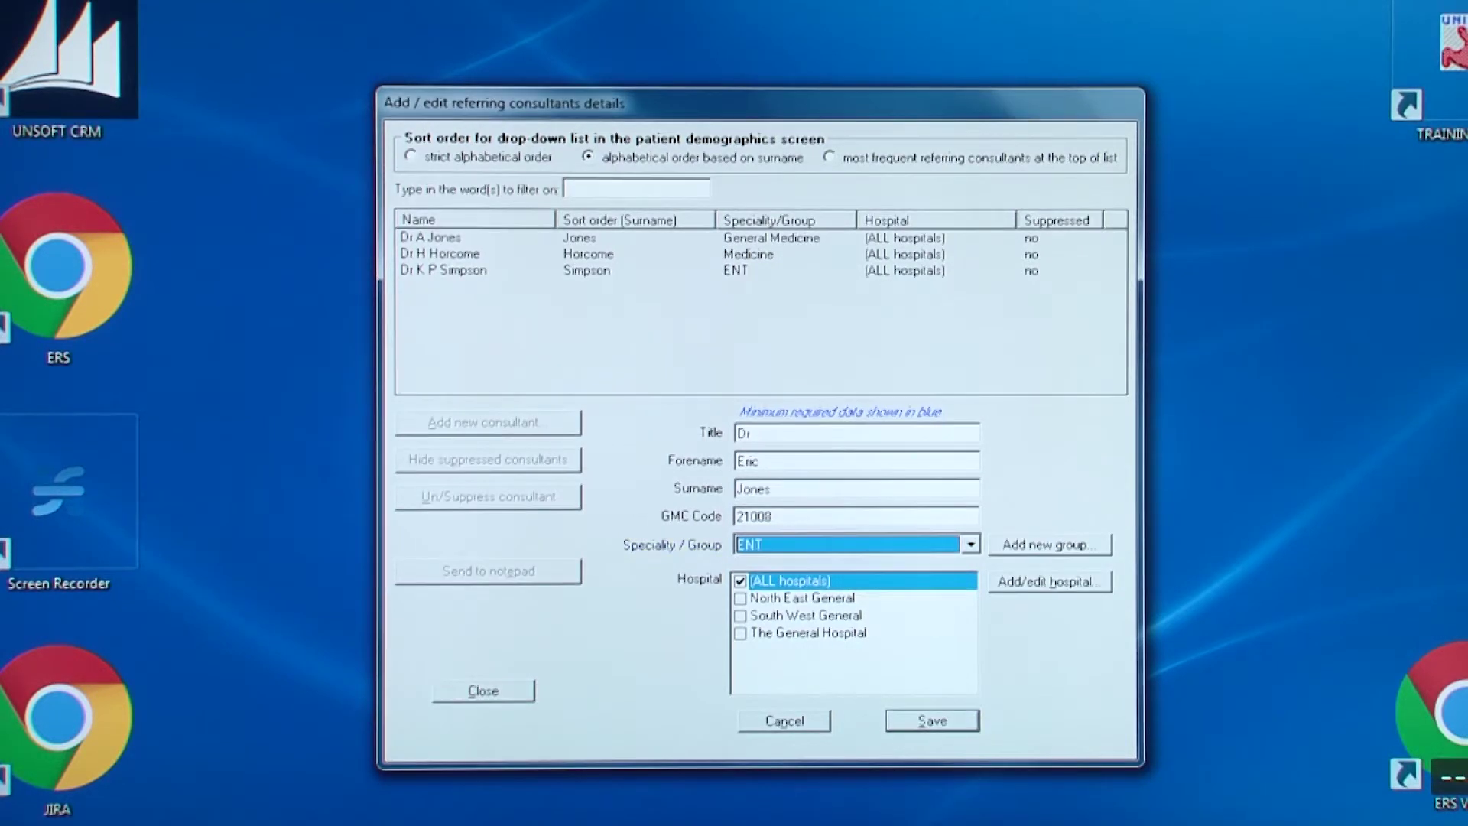
key("Down")
key("Down")
key("Up")
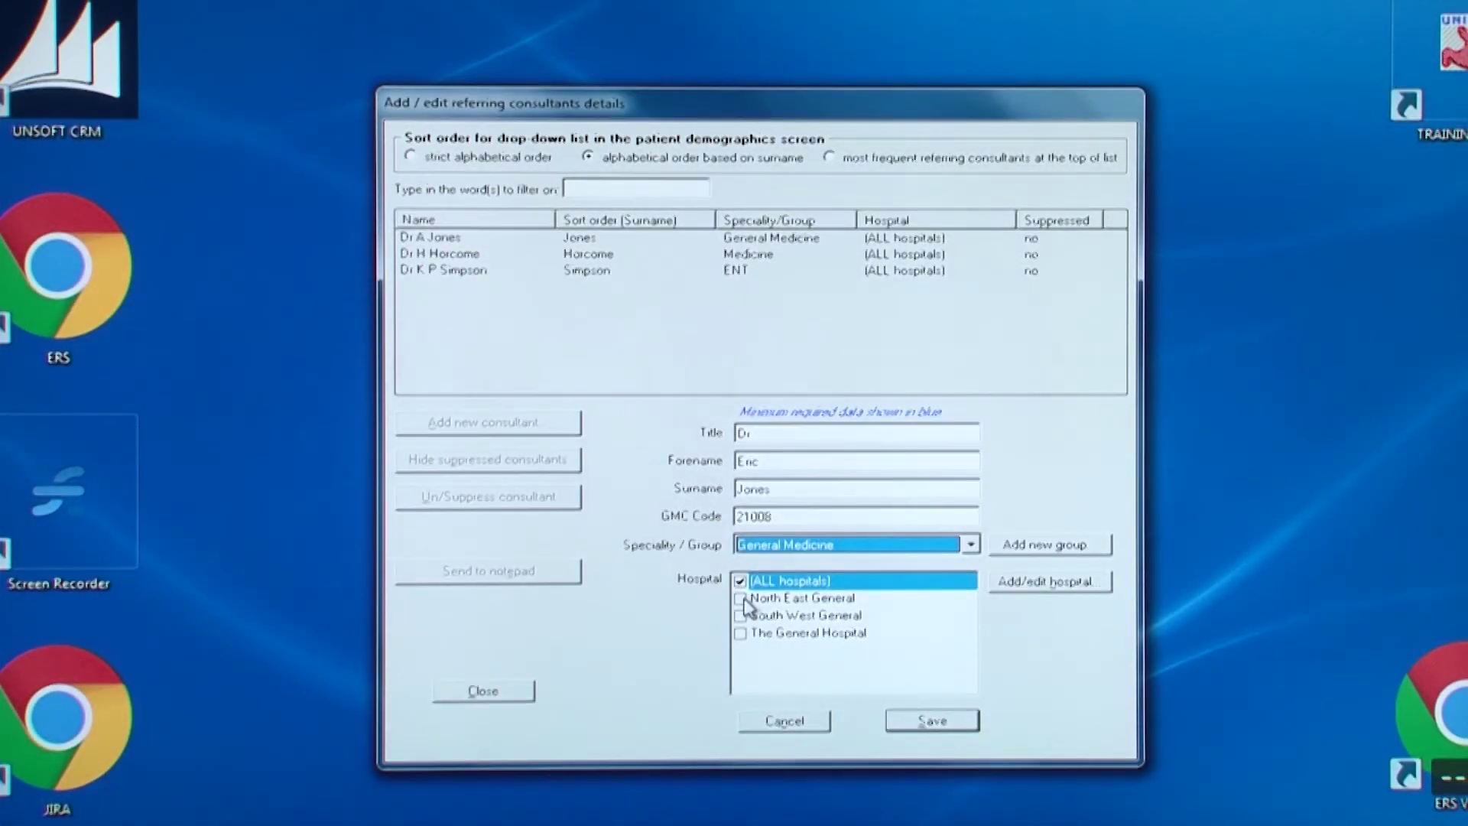
left_click(742, 599)
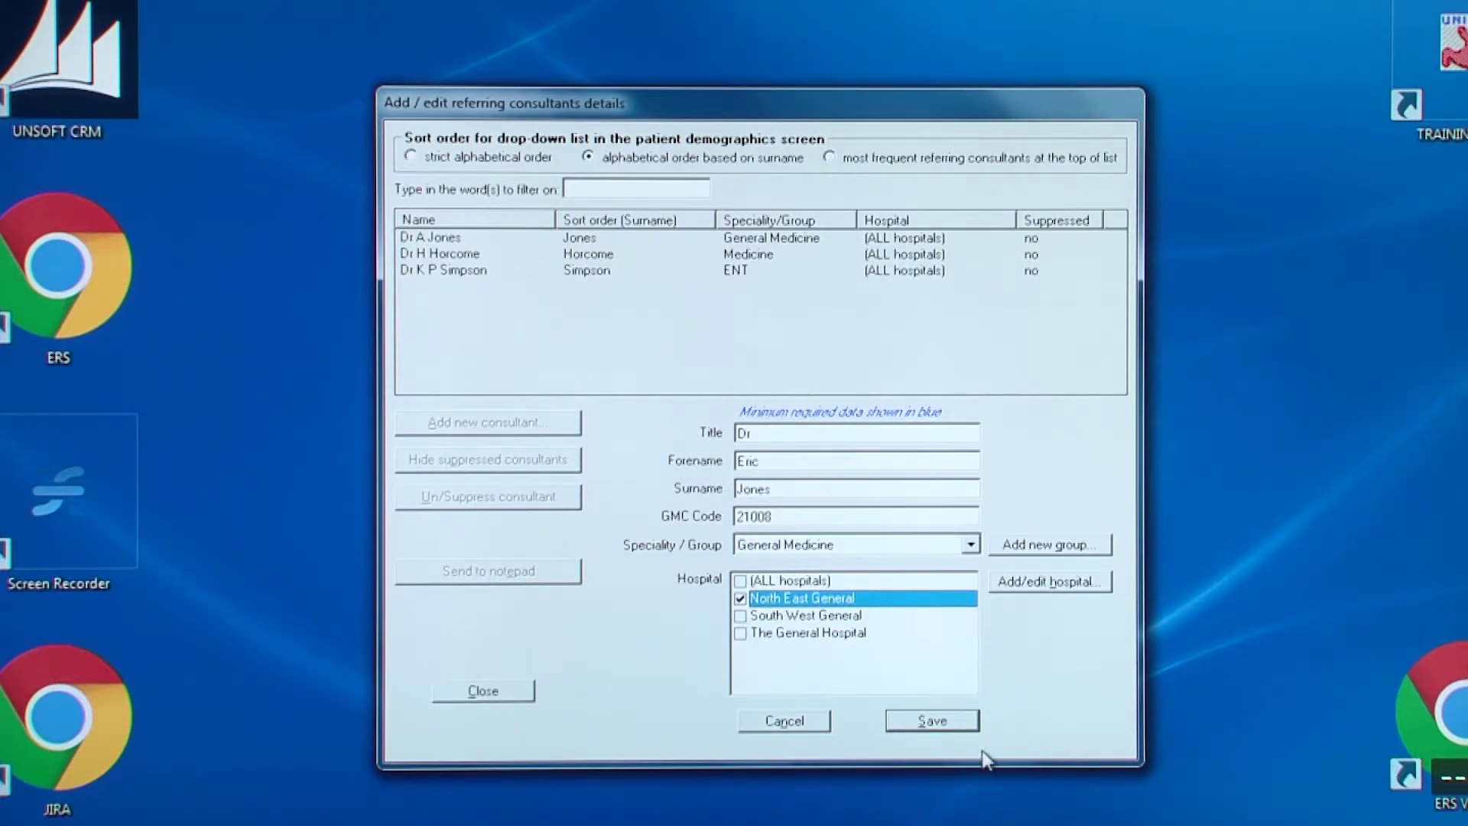
left_click(951, 723)
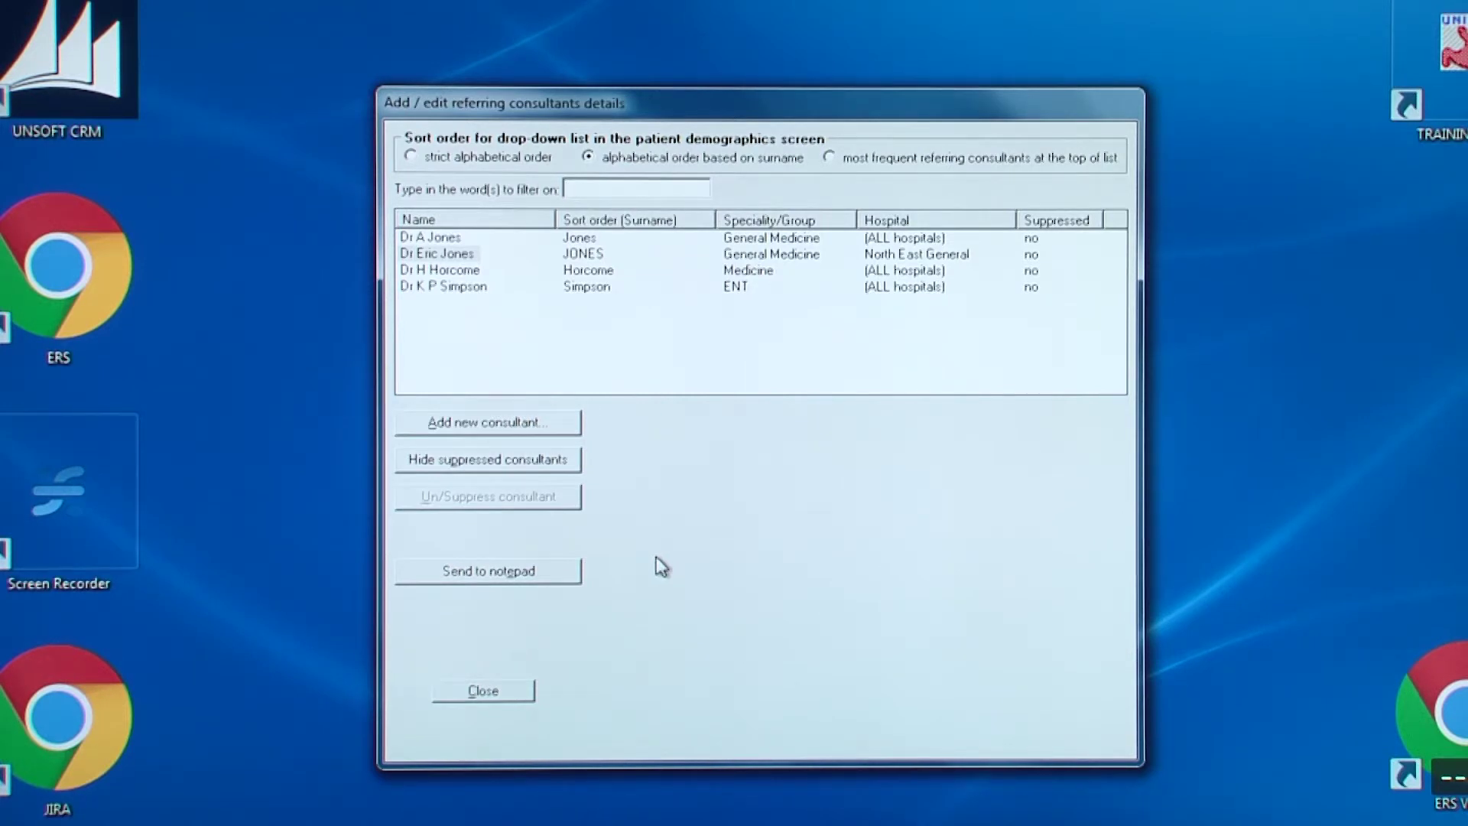
Select the new consultant's row to review their saved details
left_click(447, 254)
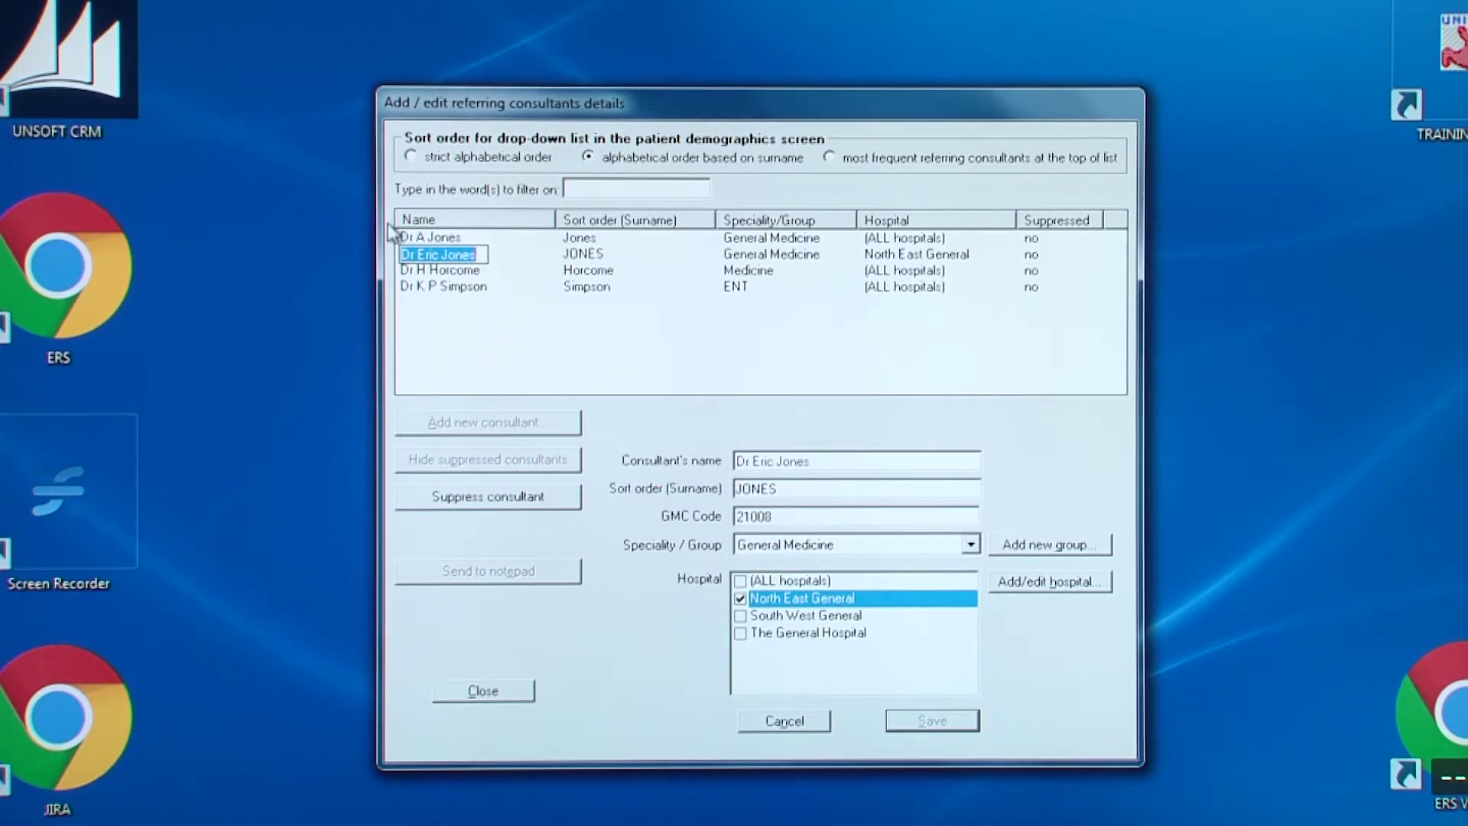
left_click(526, 255)
left_click(462, 254)
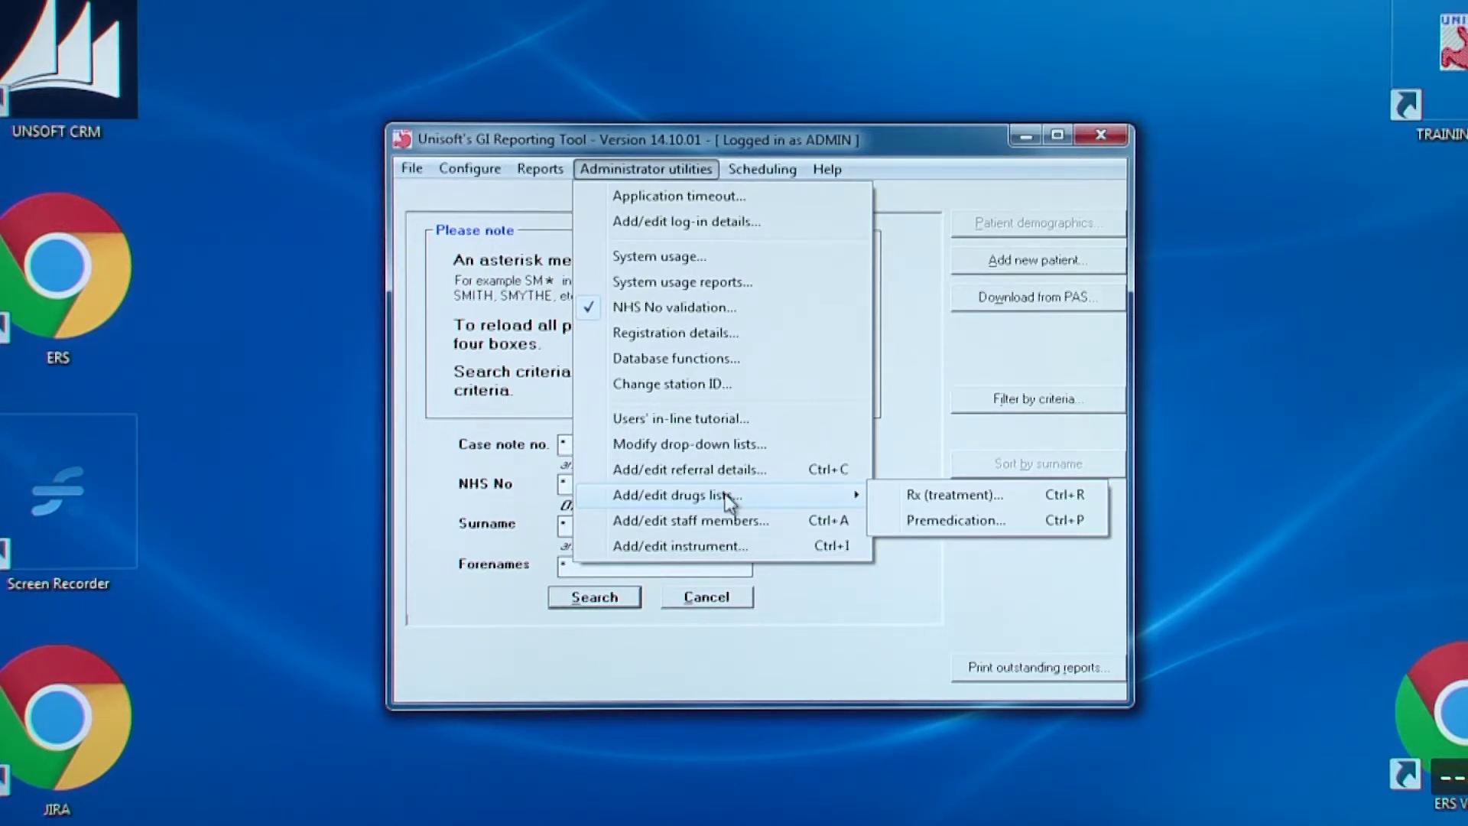
Open the Premedication drugs list and start a new drug entry
left_click(933, 524)
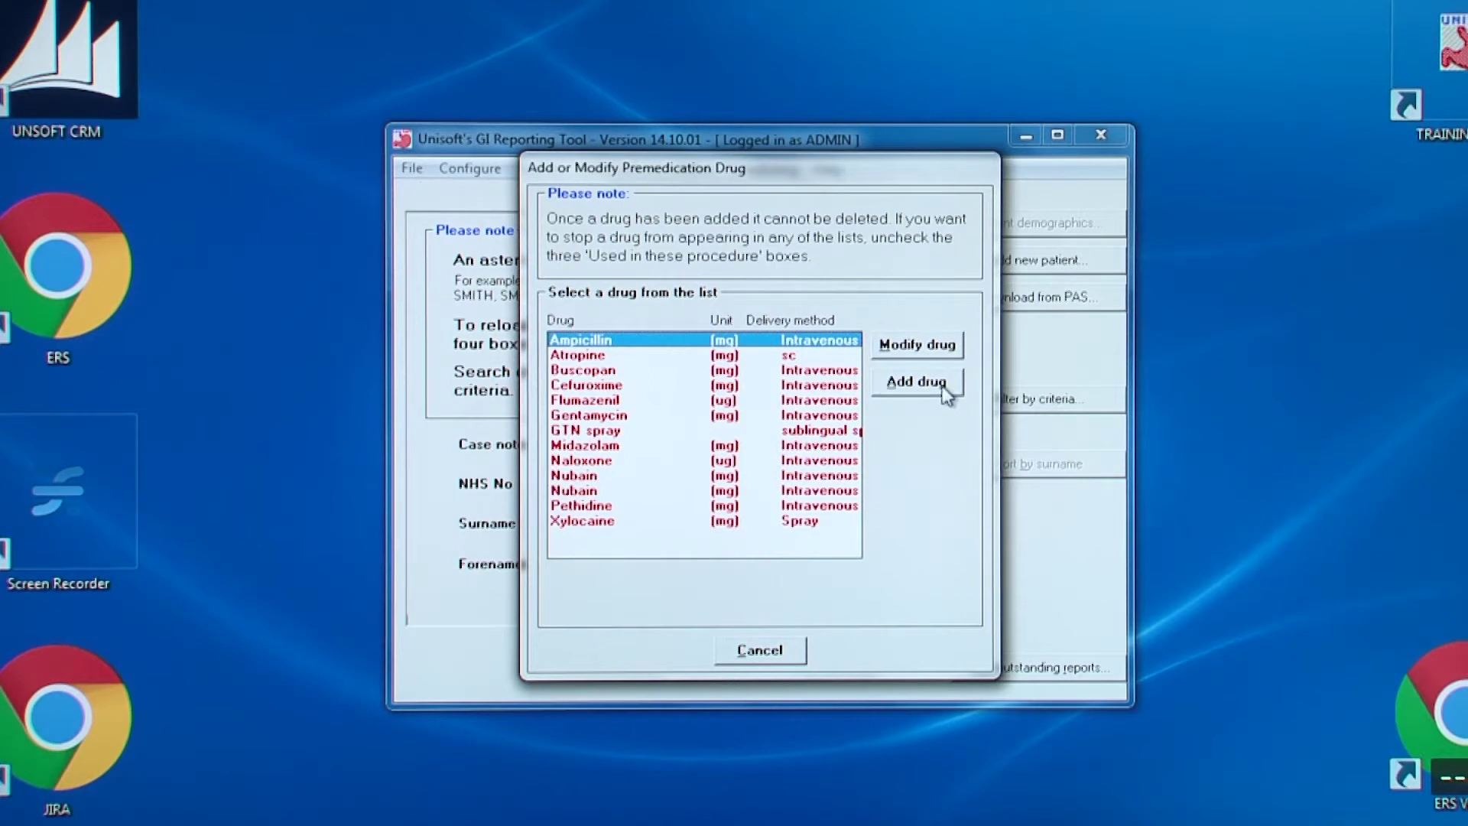
left_click(917, 382)
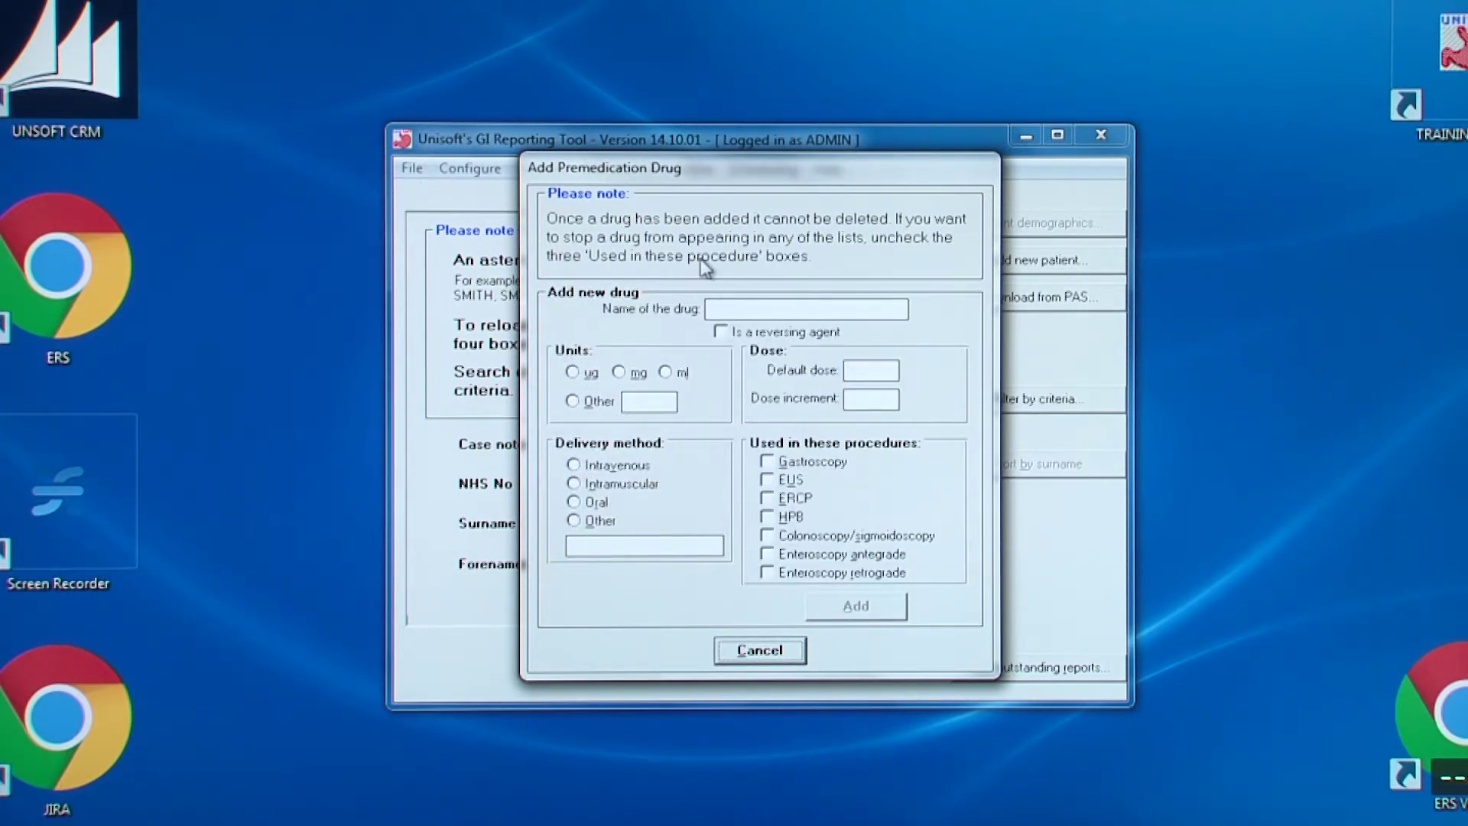
Name the drug Alfentanyl, measured in ug, with a 600 default dose and 100 increment
left_click(762, 304)
type("Alfena")
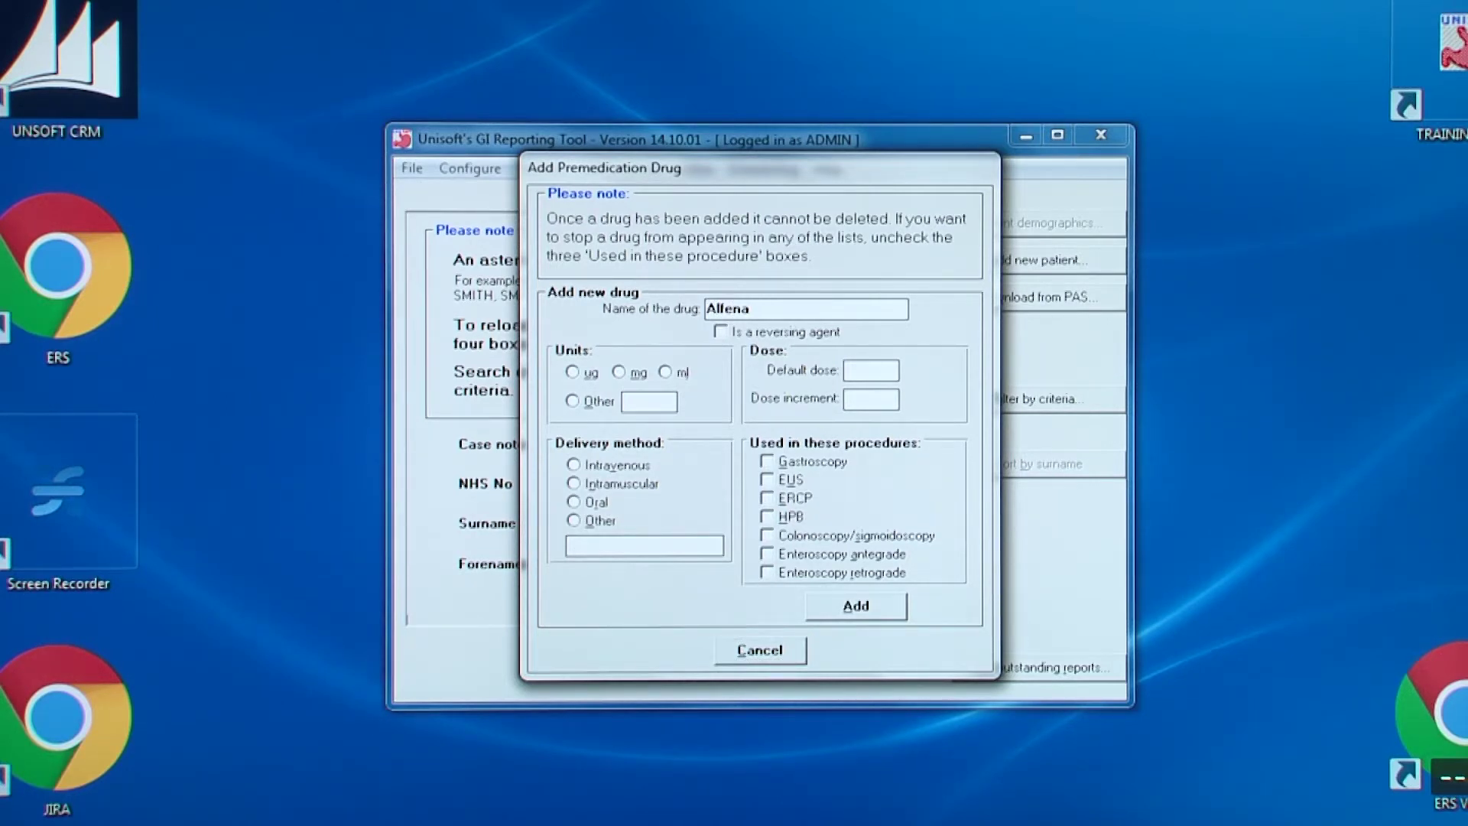
key("BackSpace")
type("tanyl")
left_click(573, 371)
left_click(879, 371)
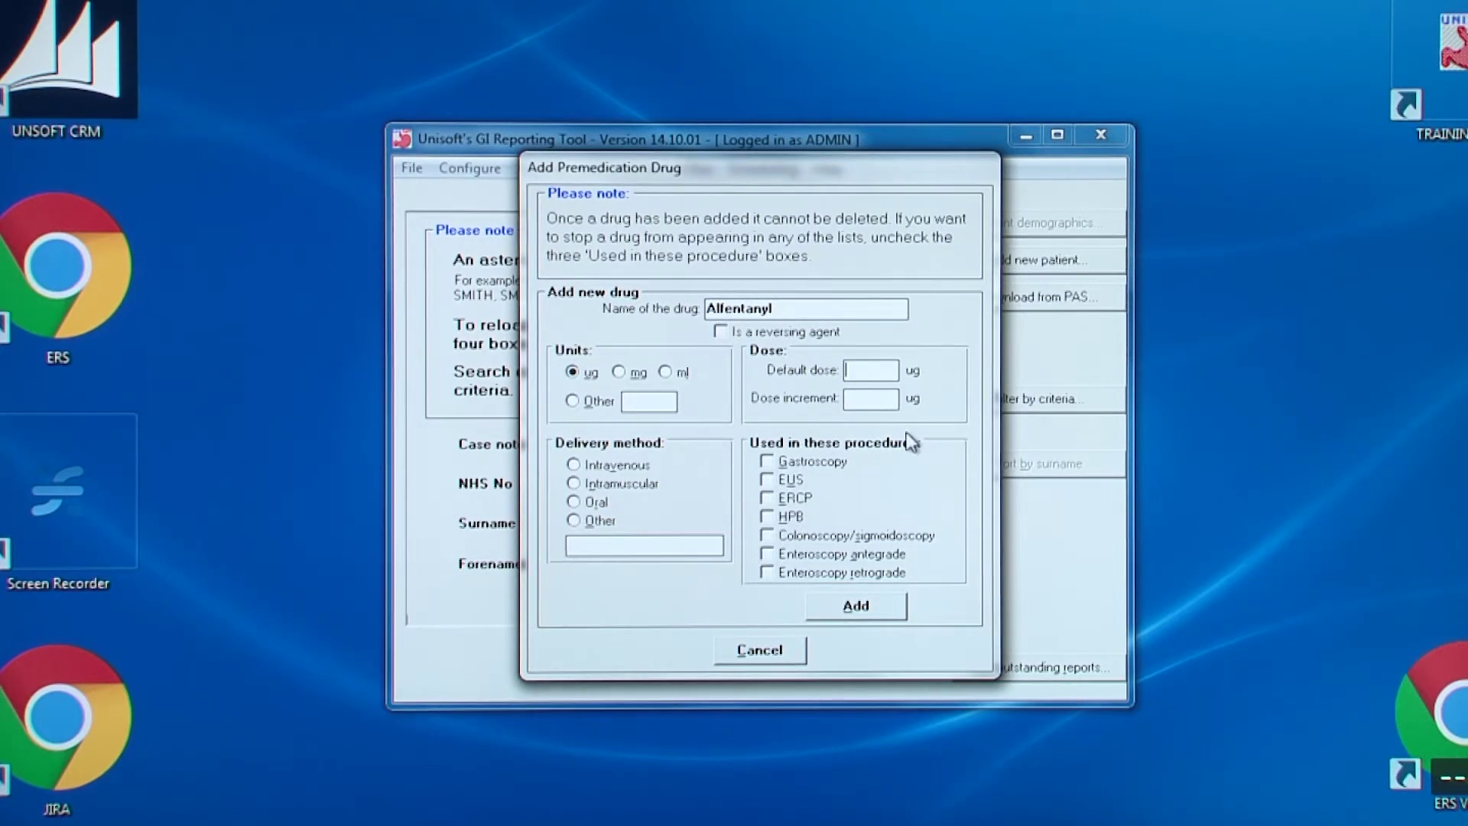
type("600")
left_click(870, 399)
type("100")
Make Alfentanyl intravenous, allow it in all procedures, add it, and close the list
left_click(623, 470)
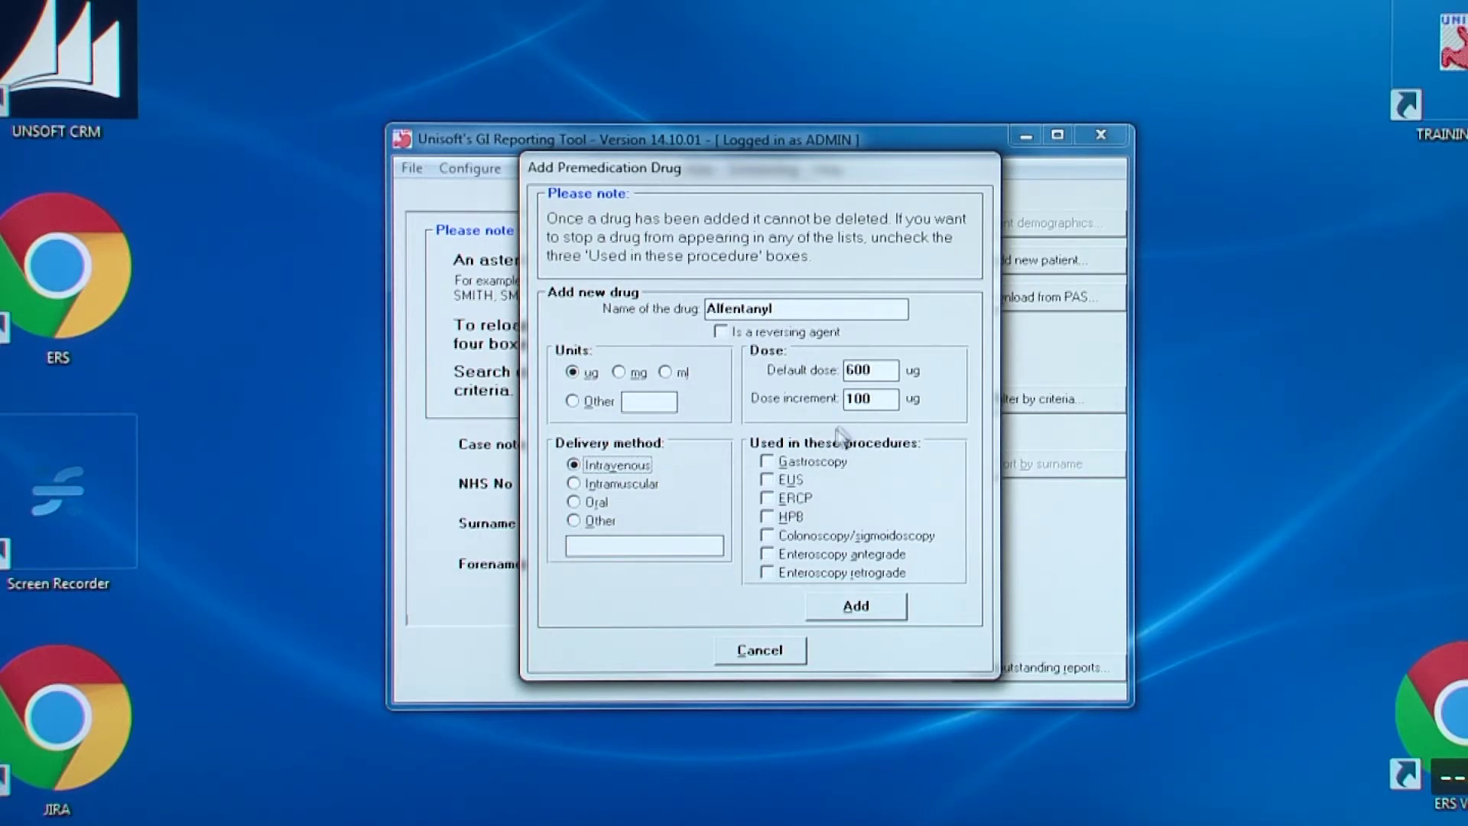
left_click(803, 461)
left_click(791, 480)
left_click(795, 498)
left_click(795, 517)
left_click(824, 534)
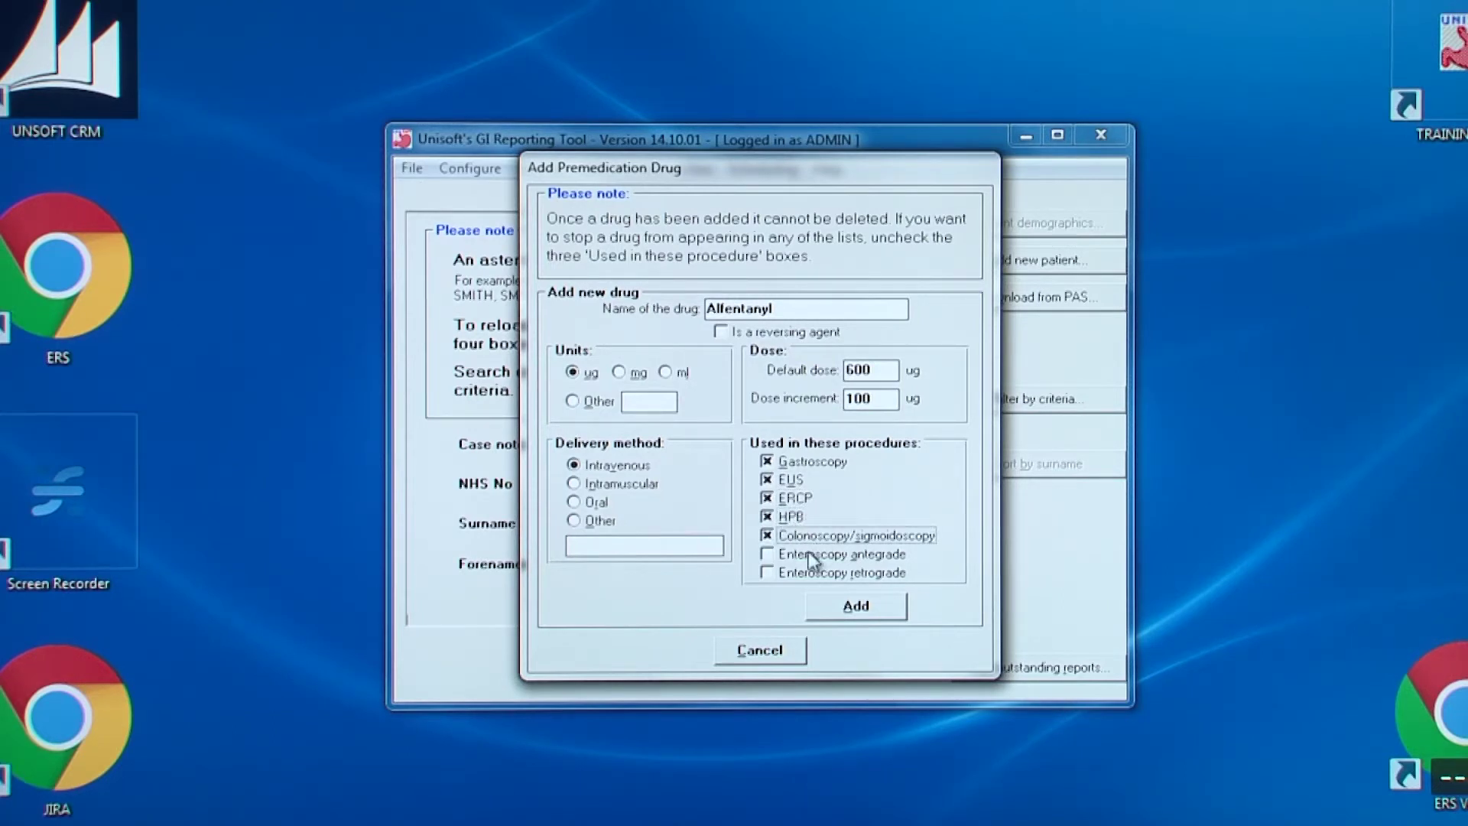
left_click(806, 553)
left_click(804, 571)
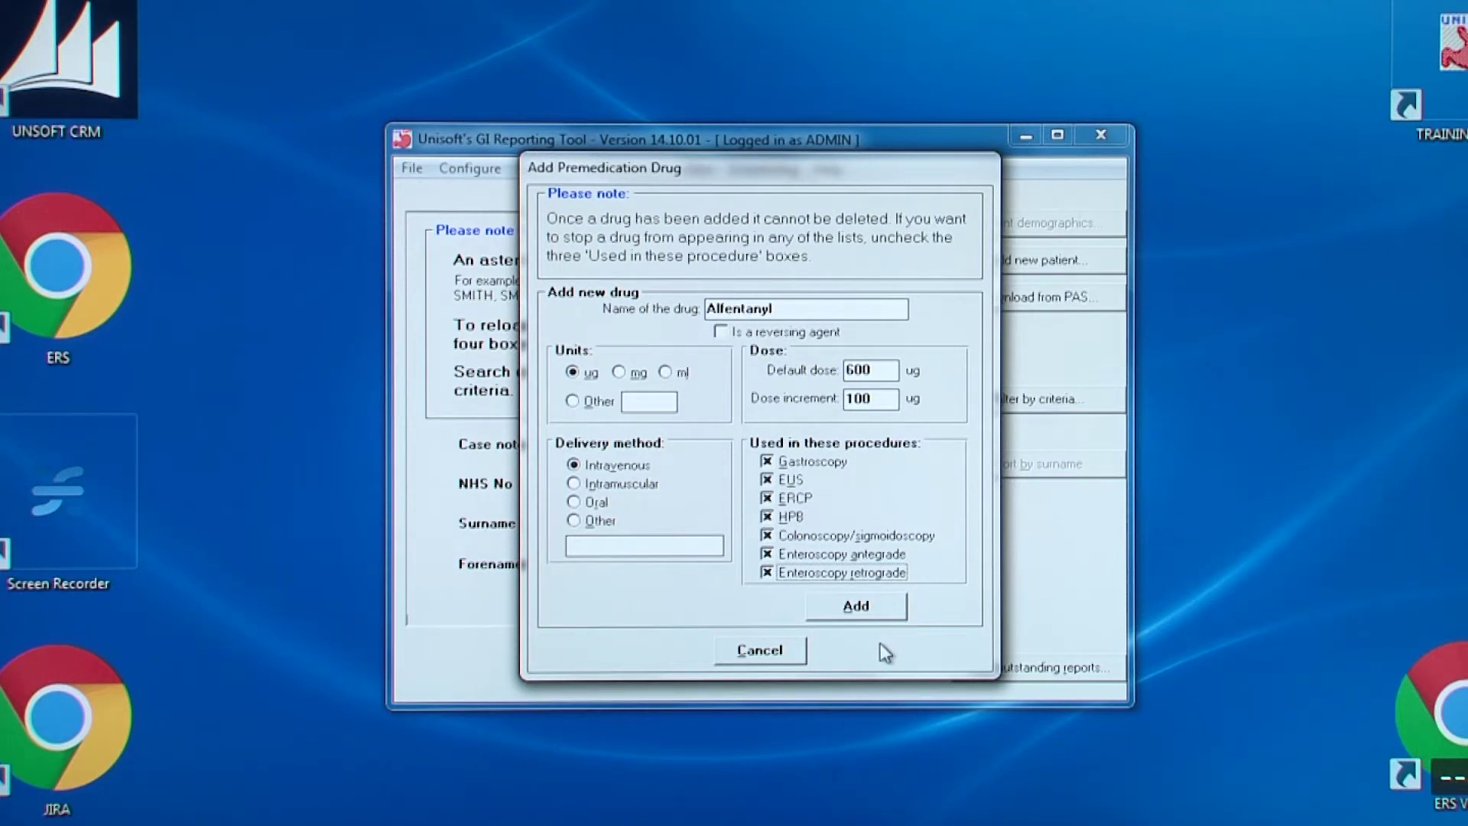
left_click(855, 609)
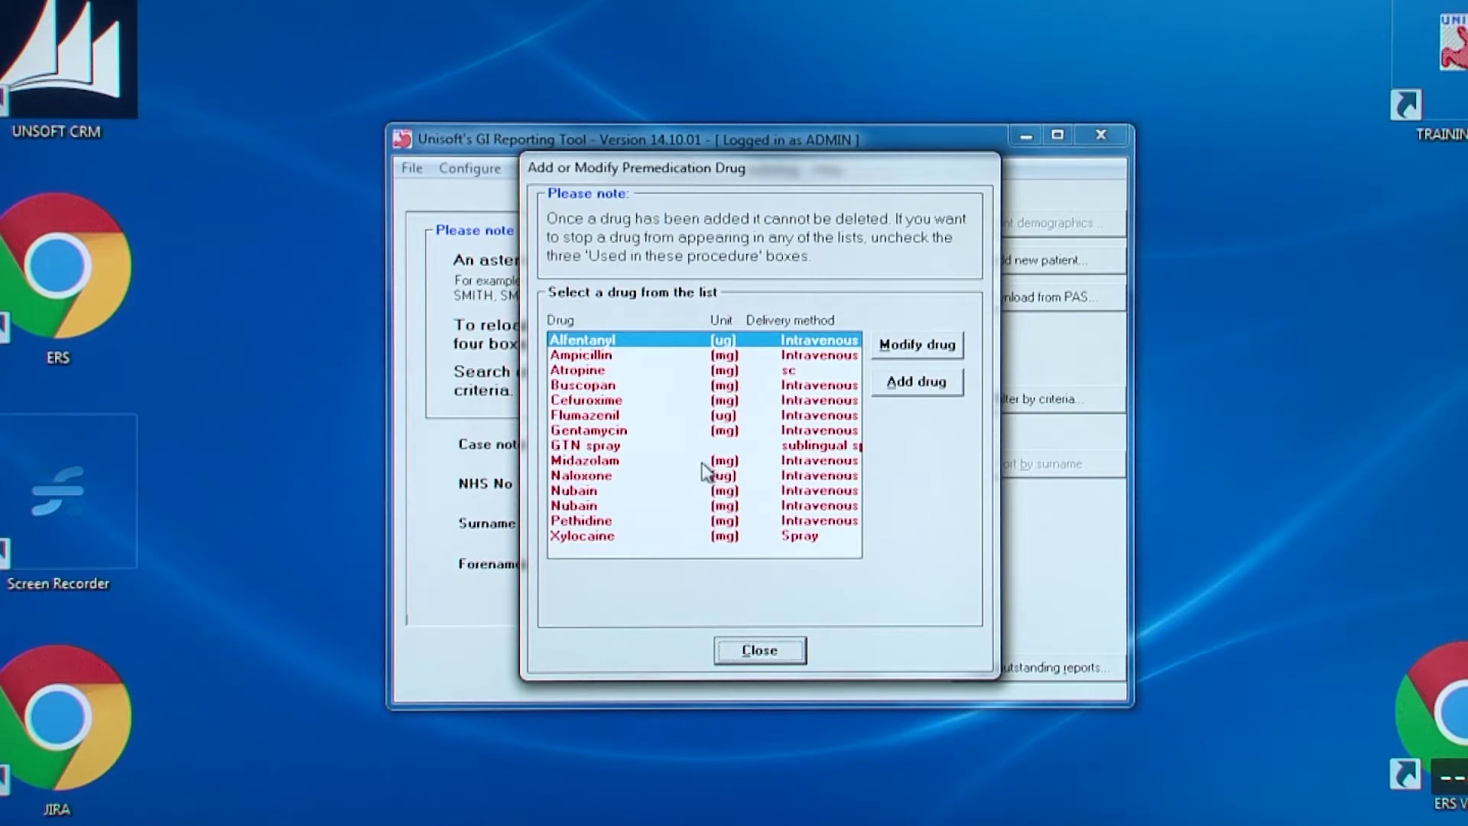
left_click(759, 651)
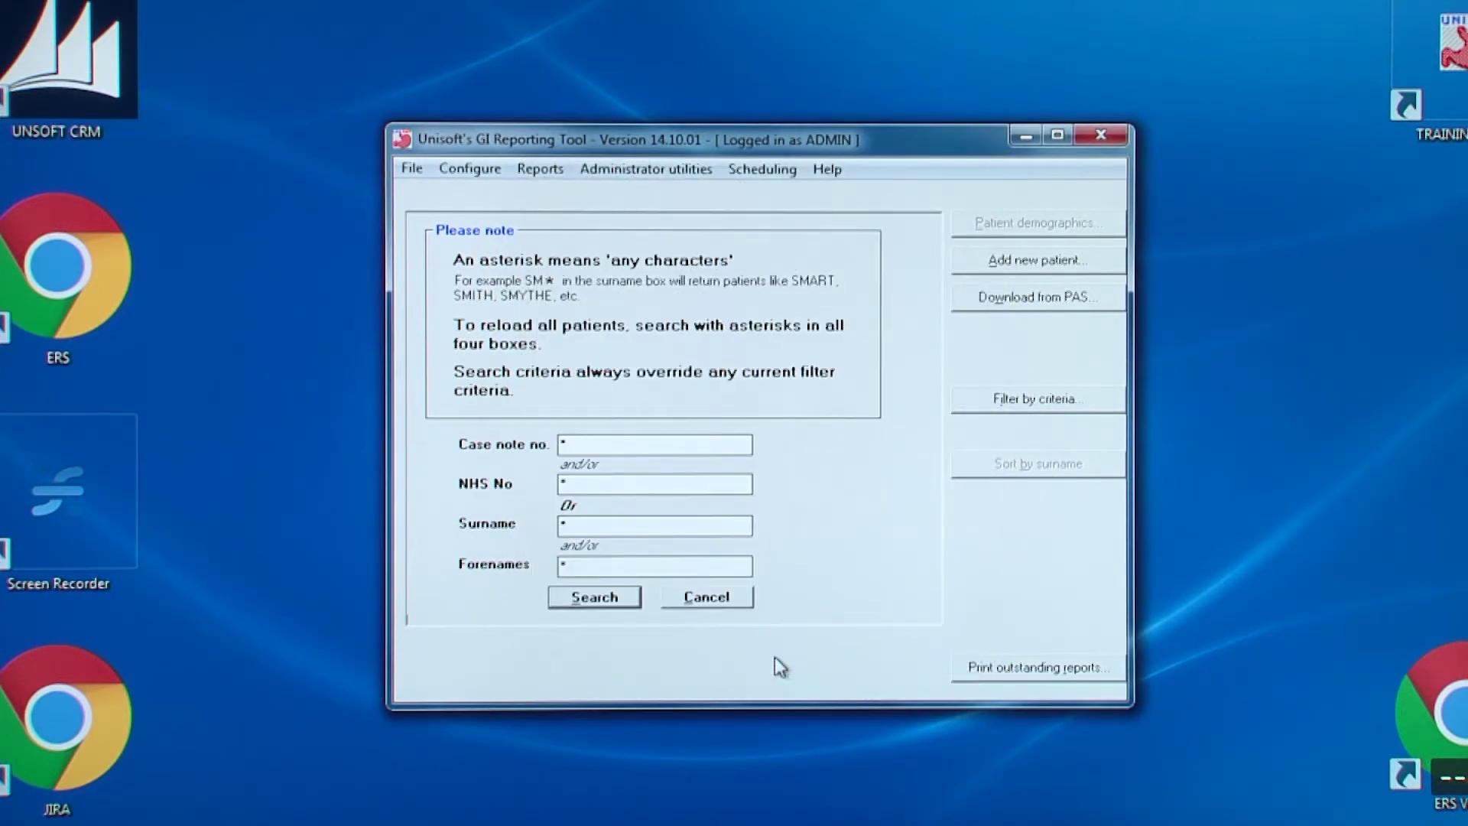
Open the unit staff members list and sort it with list consultants first
left_click(672, 169)
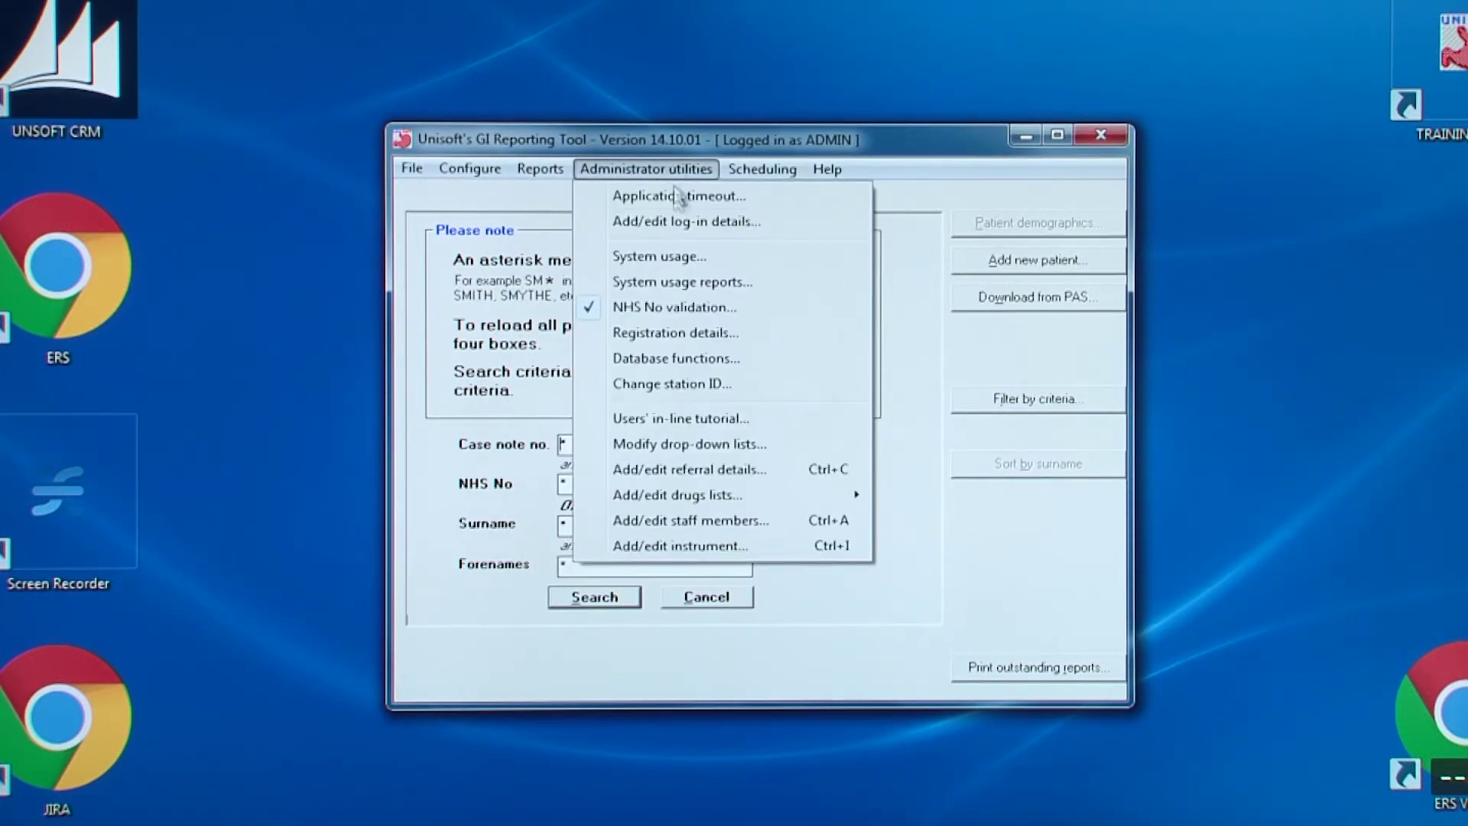
left_click(713, 520)
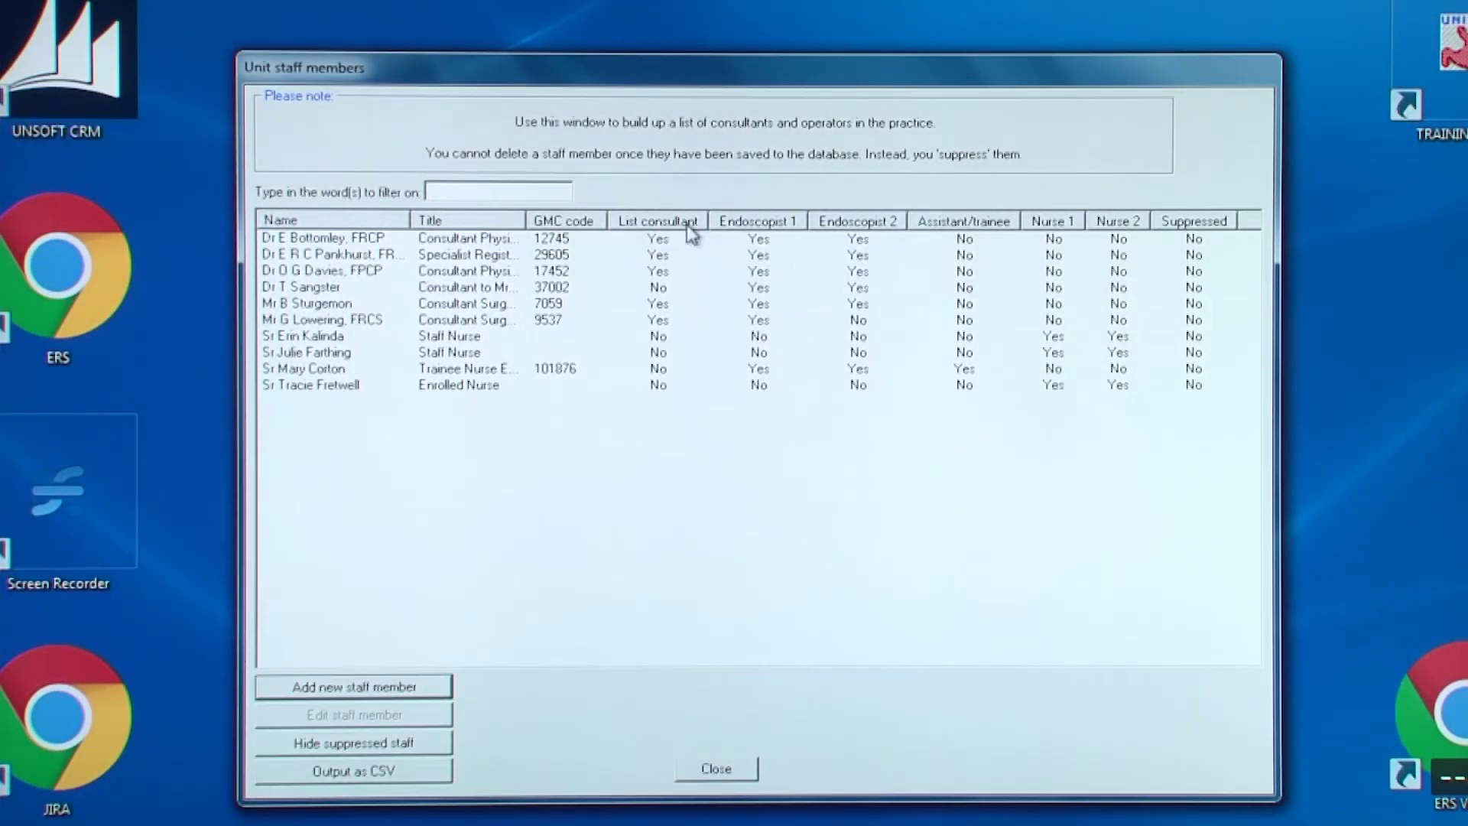
left_click(688, 223)
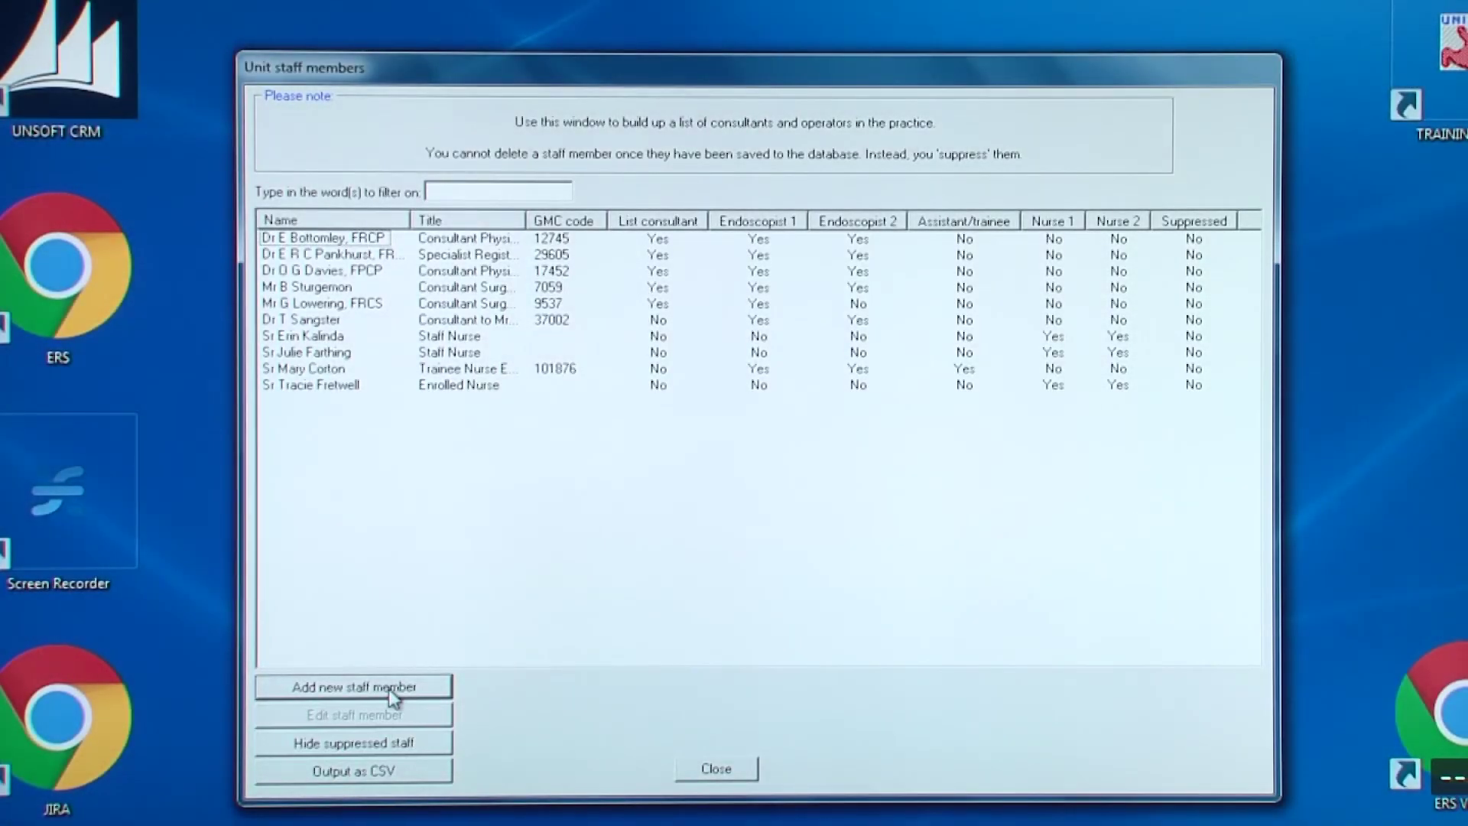
Create a new staff member titled Dr, with name and FRCP, role Consultant Physician, and GMC code
left_click(389, 688)
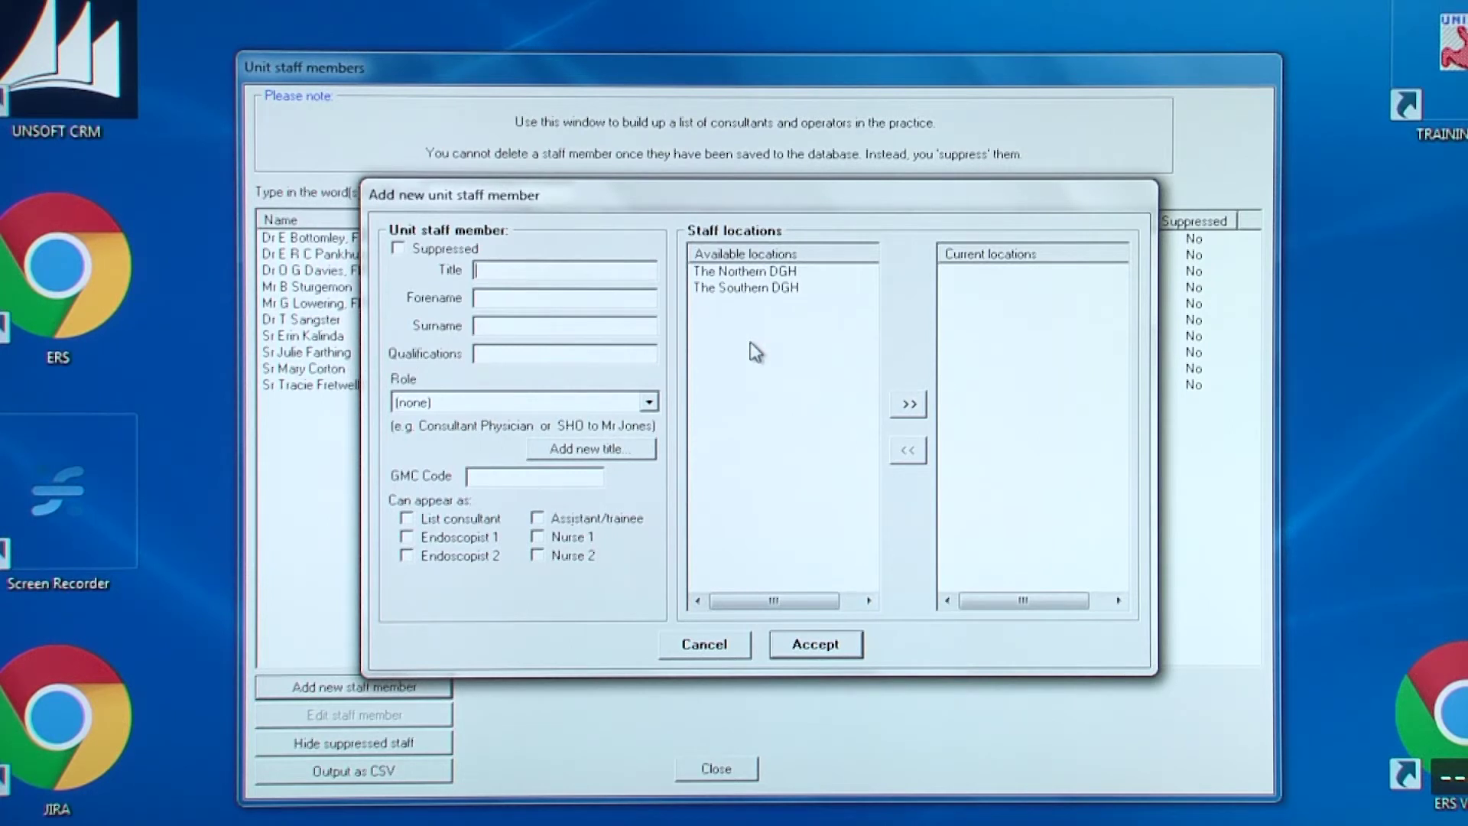
type("Dr")
key("Tab")
type("F")
type("RC")
type("P")
key("Tab")
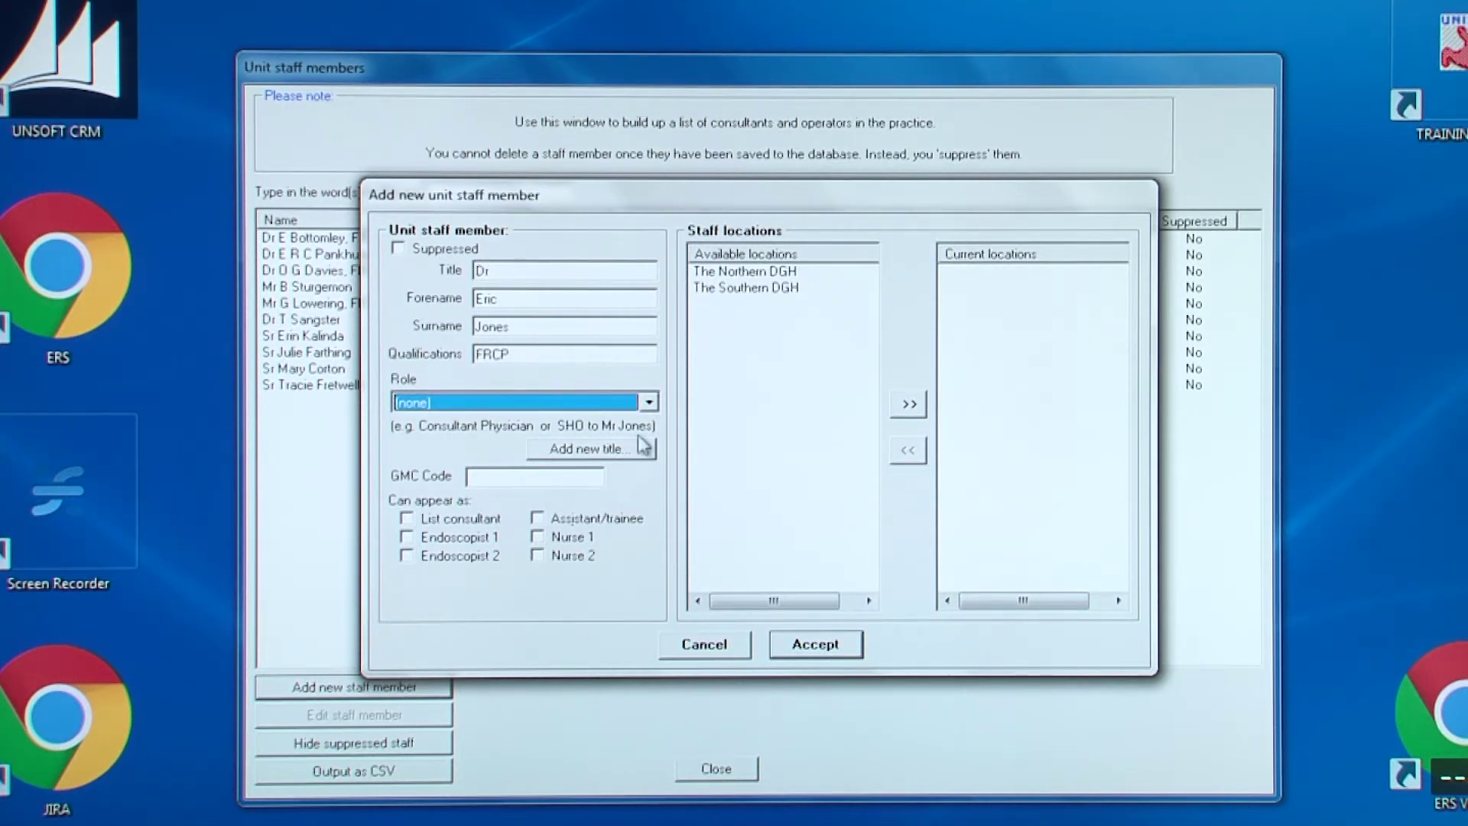
left_click(648, 401)
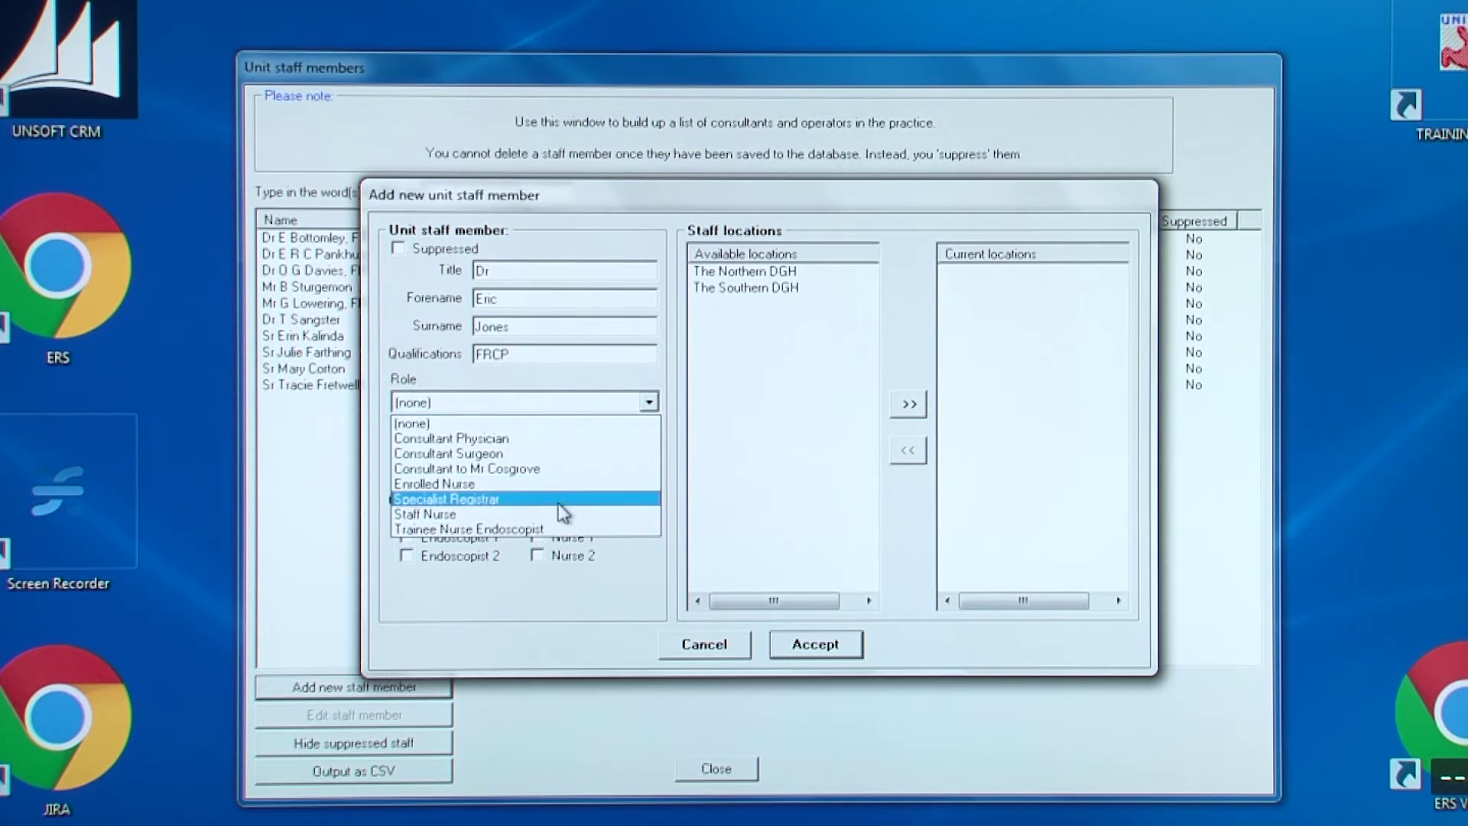
left_click(556, 439)
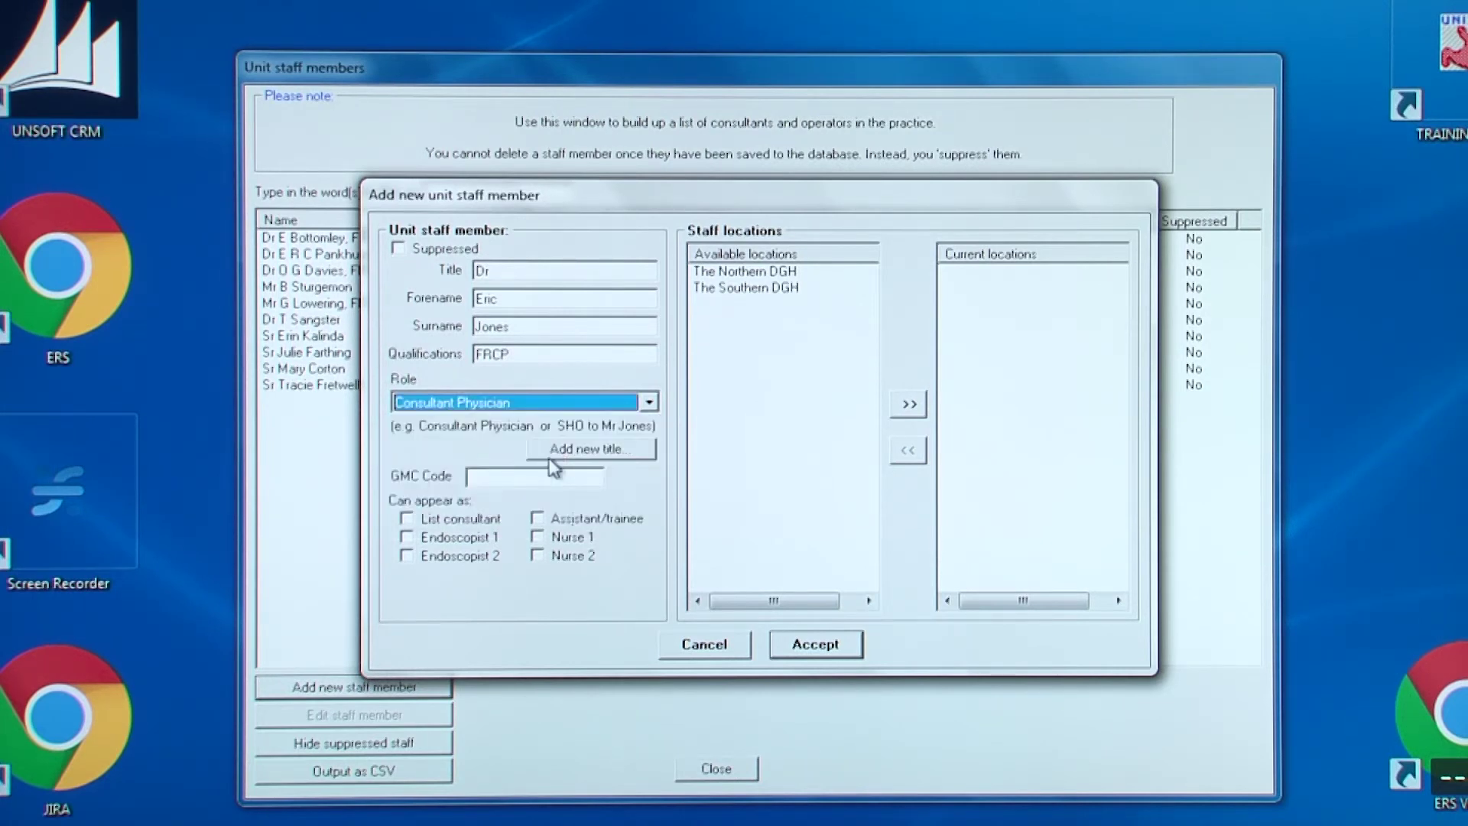
left_click(559, 474)
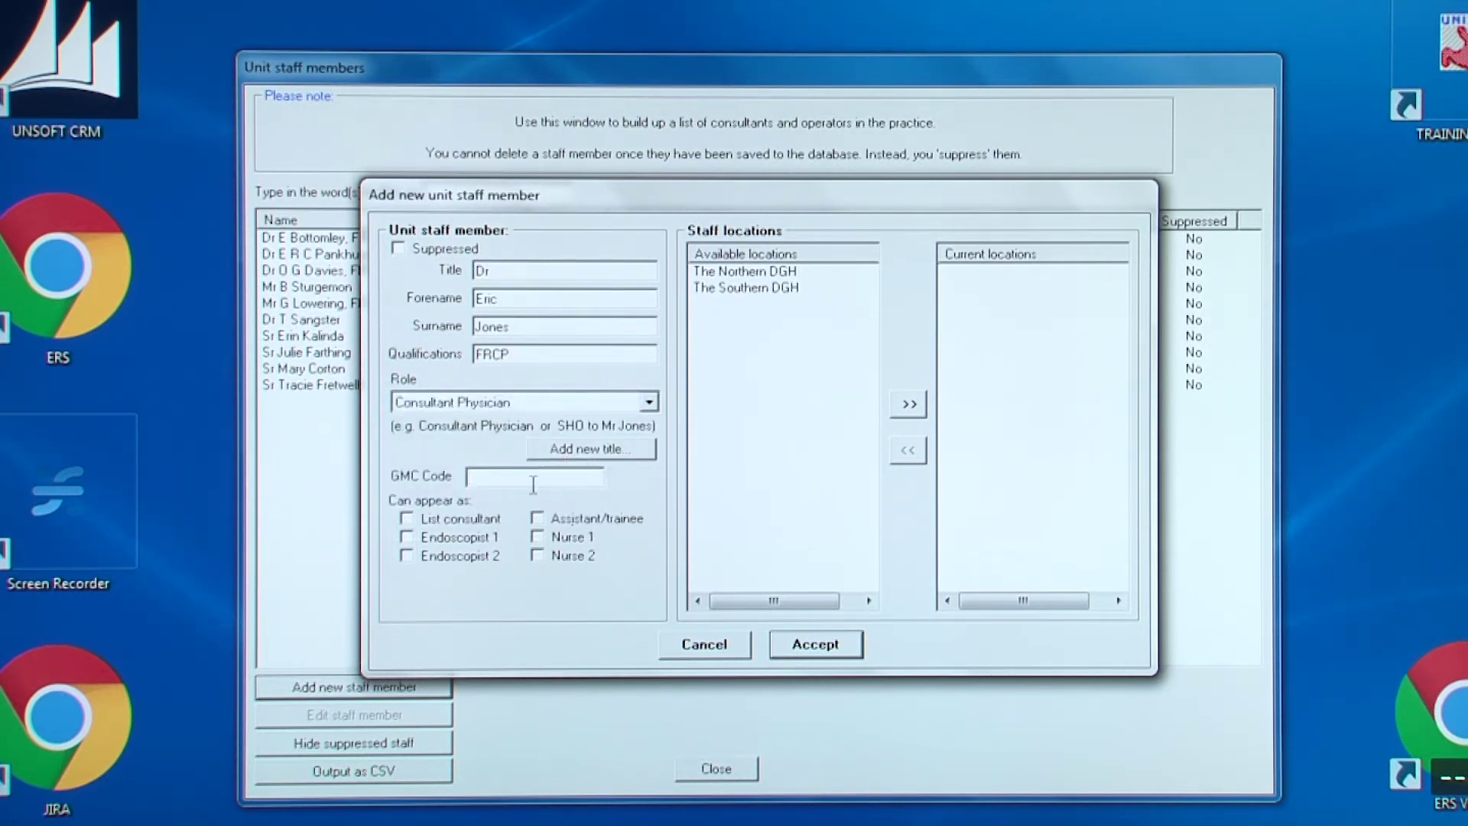
type("100456")
Mark them as List consultant, Endoscopist 1 and 2, assign The Northern DGH, and accept
key("Tab")
key("space")
key("Tab")
key("space")
key("Tab")
key("space")
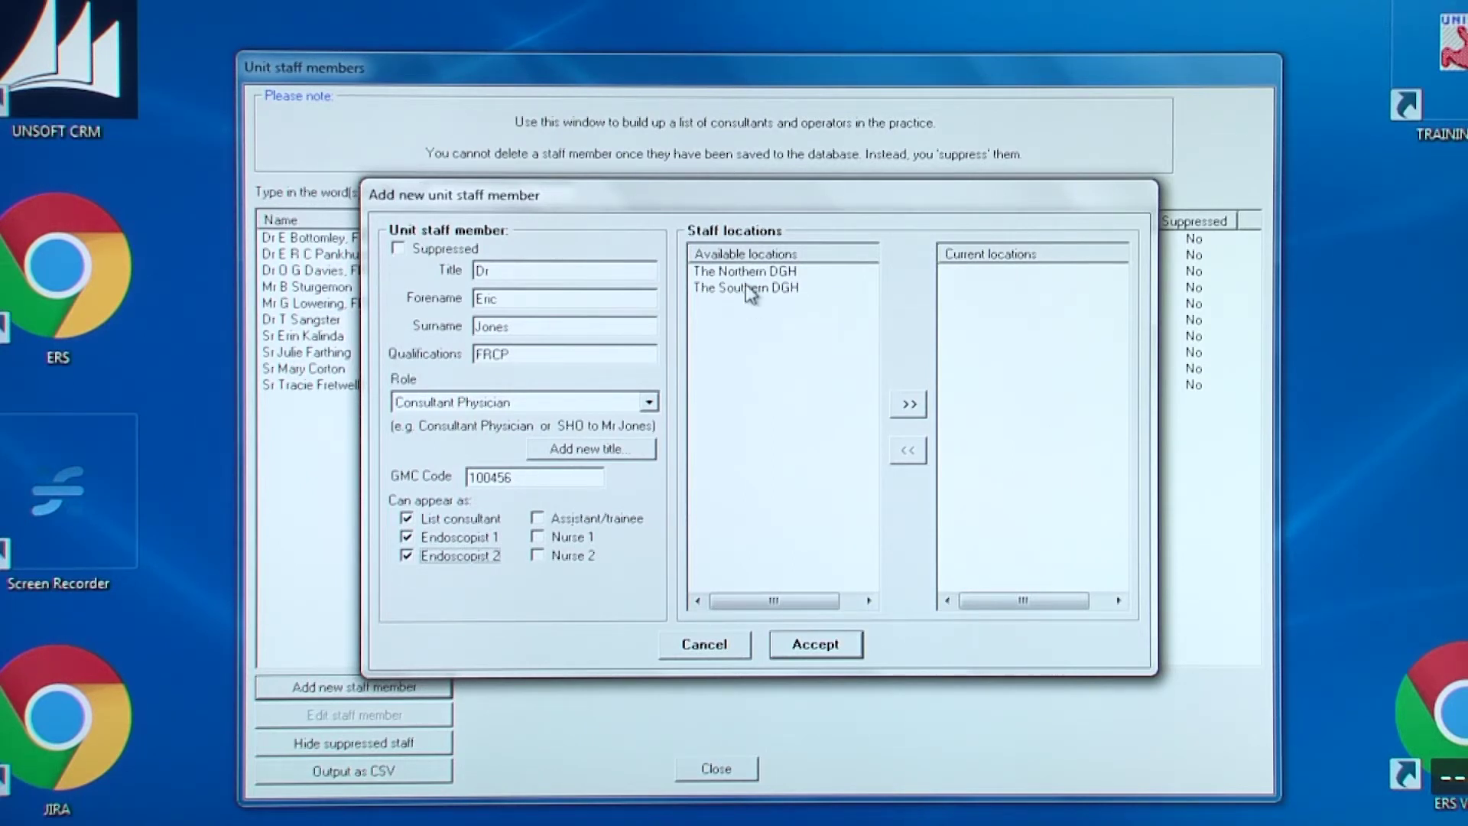
left_click(775, 274)
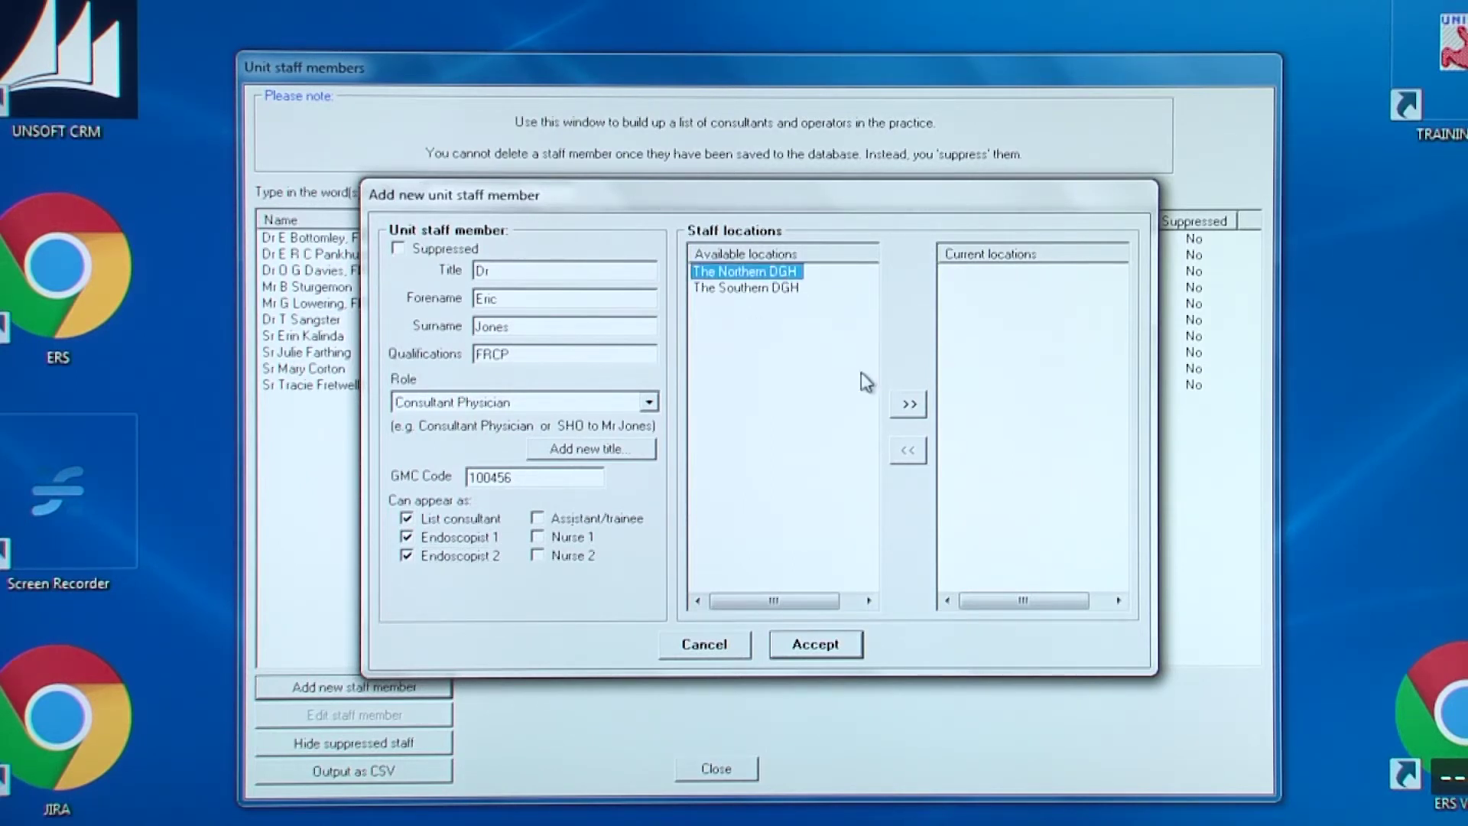
left_click(908, 404)
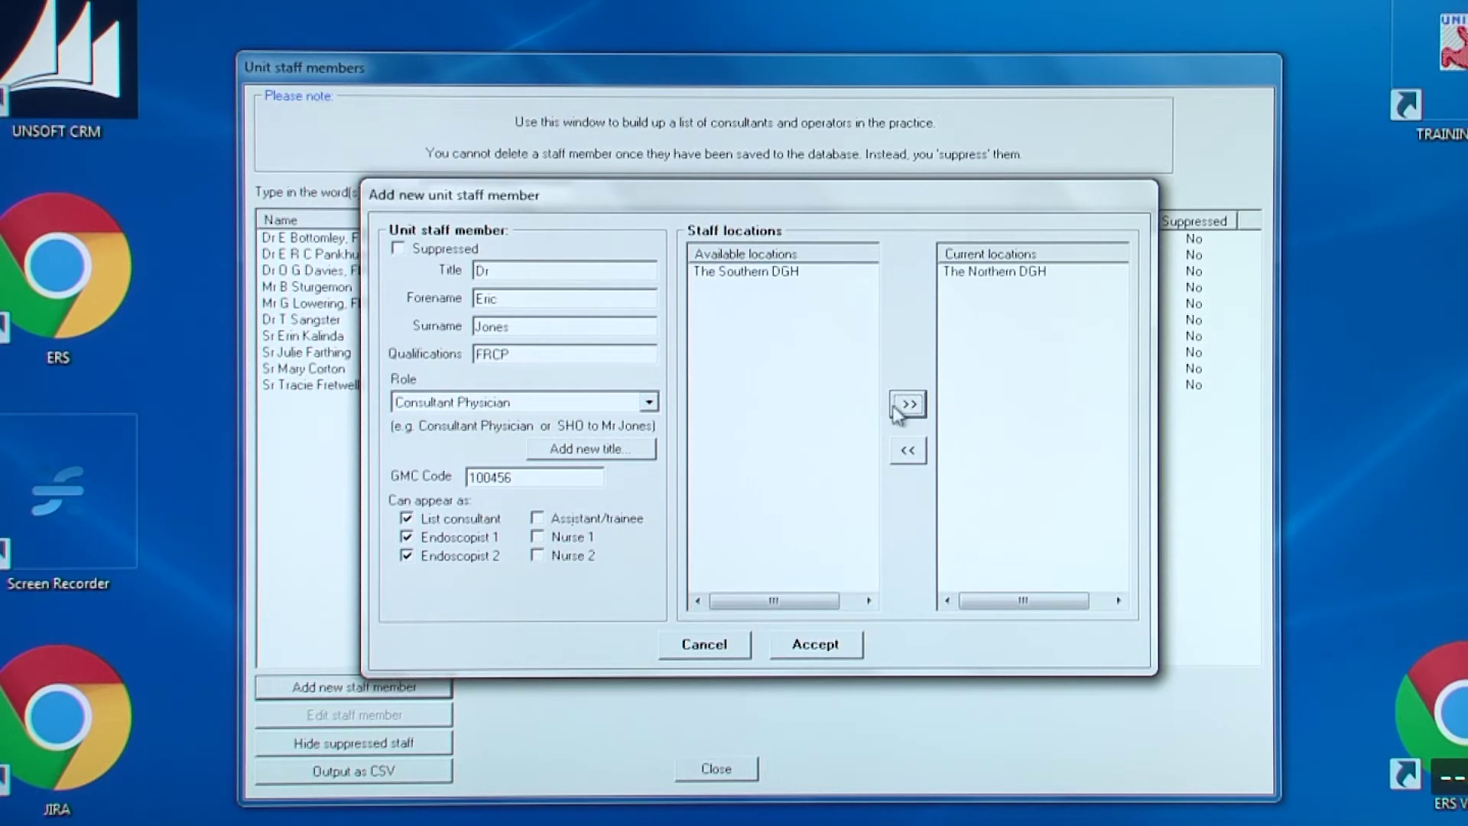
left_click(818, 645)
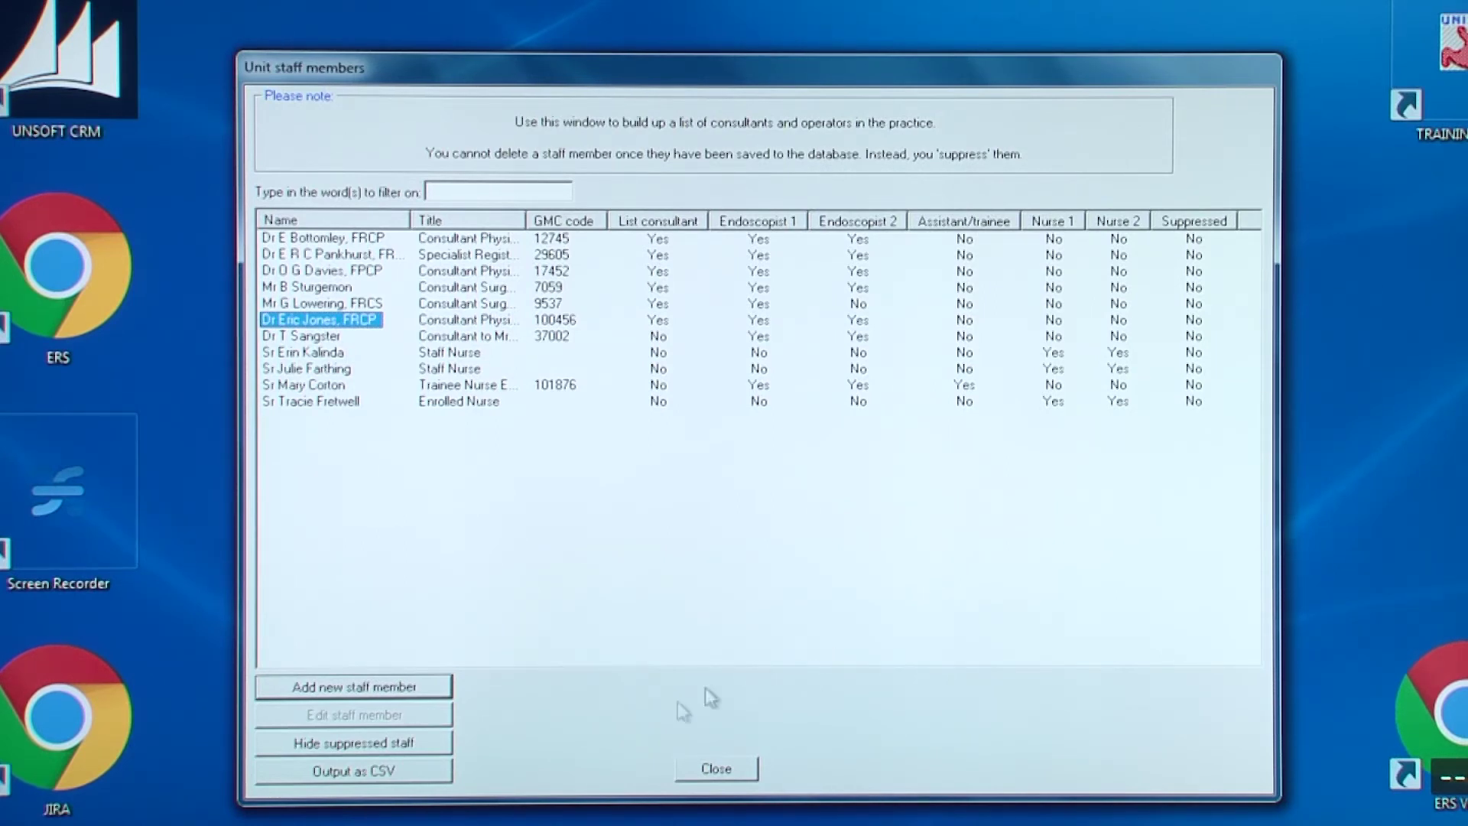
Open an existing doctor's staff record and add FRCP to their qualifications
left_click(328, 338)
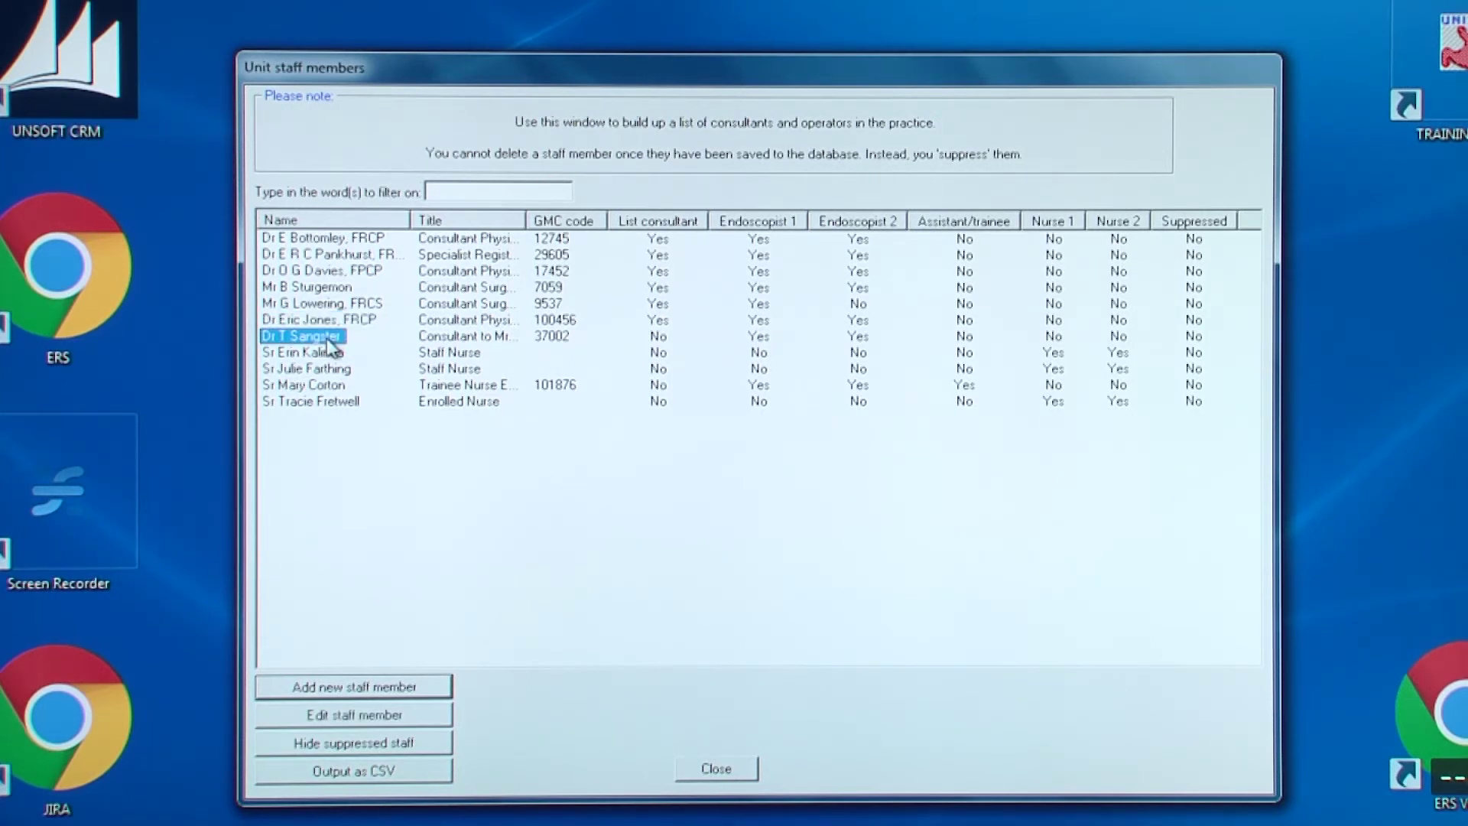
left_click(365, 718)
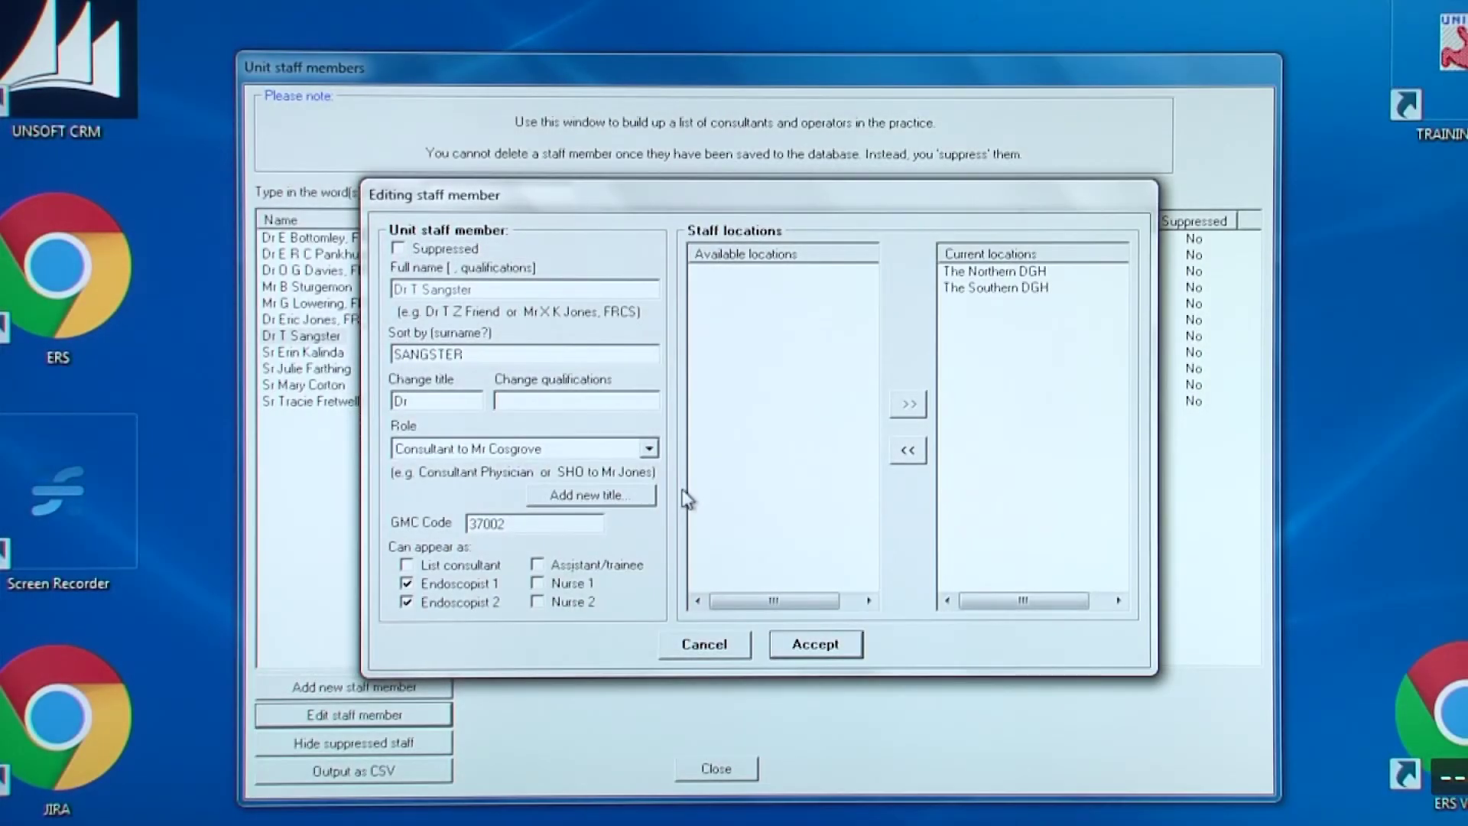
left_click(500, 400)
type("FRCP")
Change the doctor's role to Consultant Physician, tick List consultant, and remove The Northern DGH
left_click(516, 448)
key("Up")
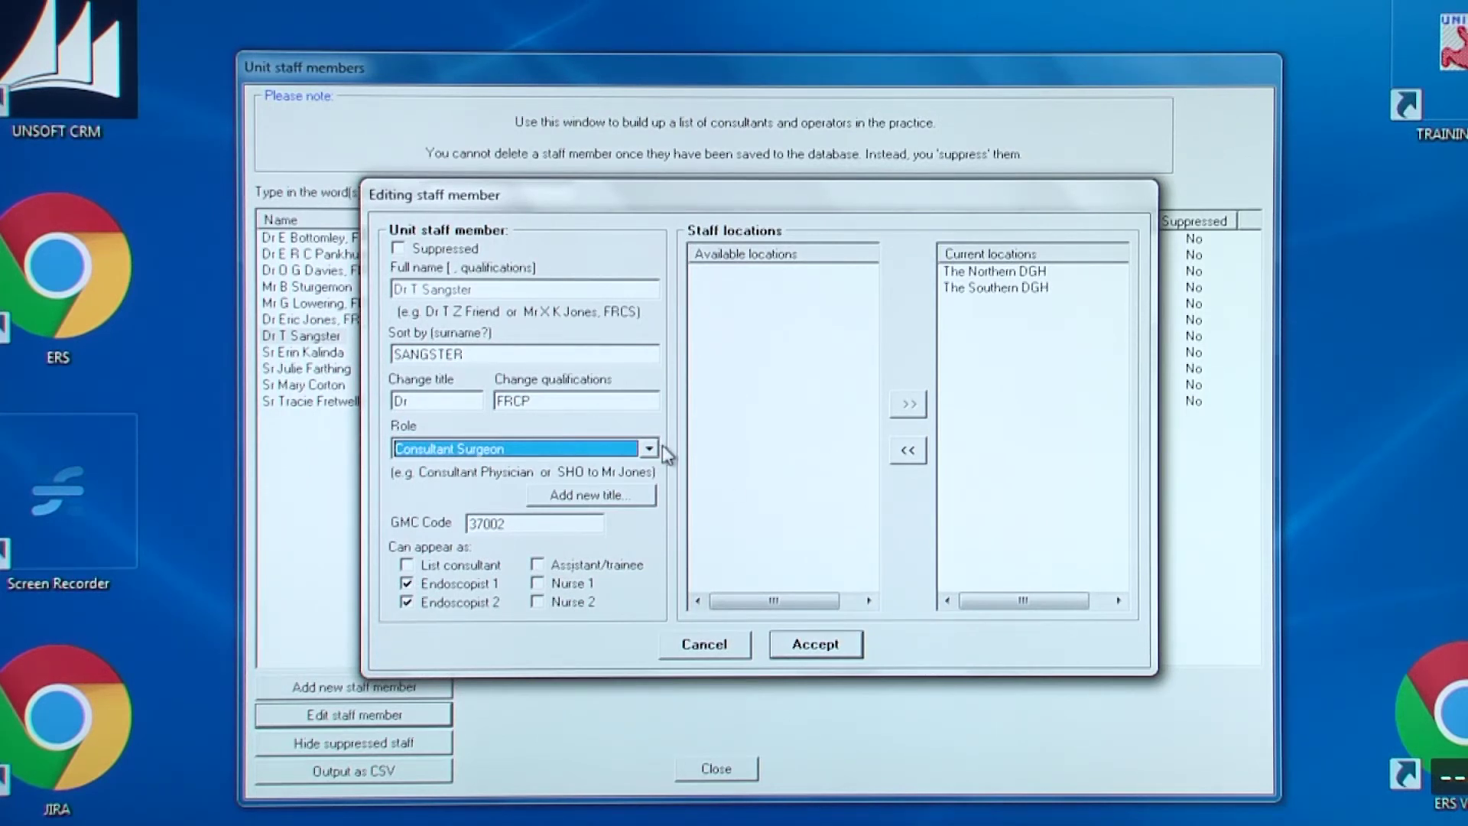
left_click(648, 449)
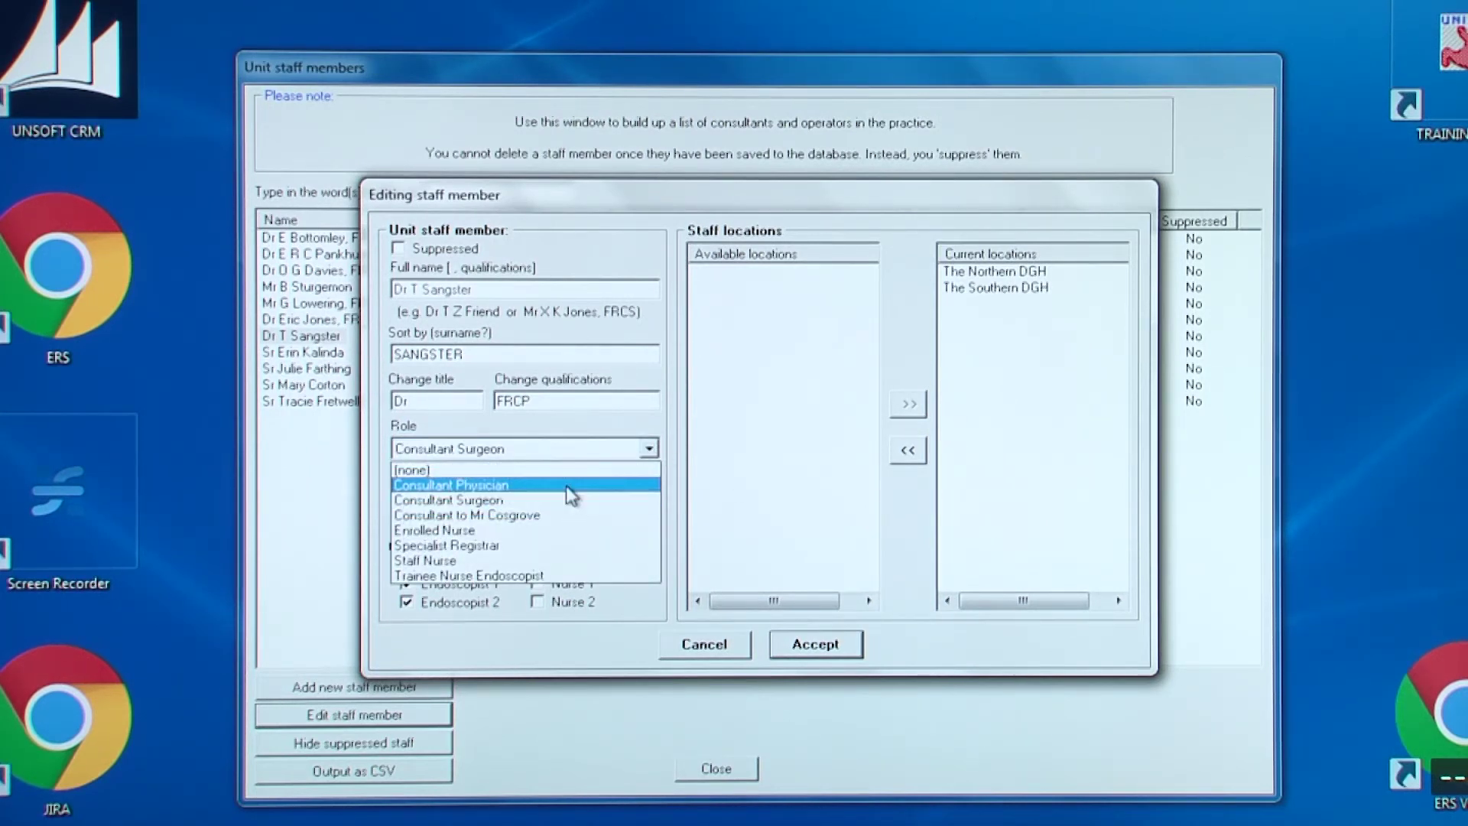
left_click(568, 494)
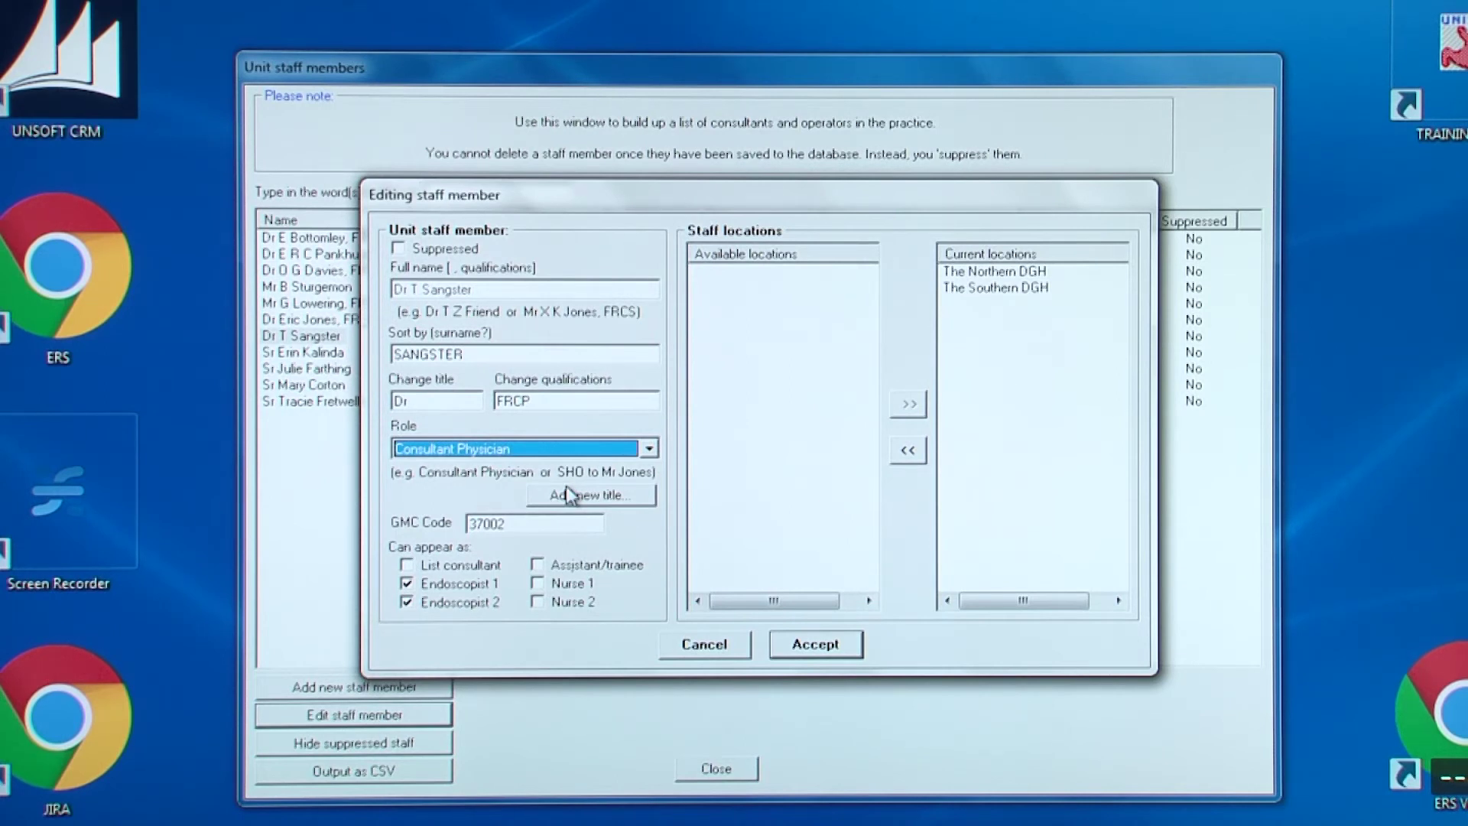
left_click(450, 568)
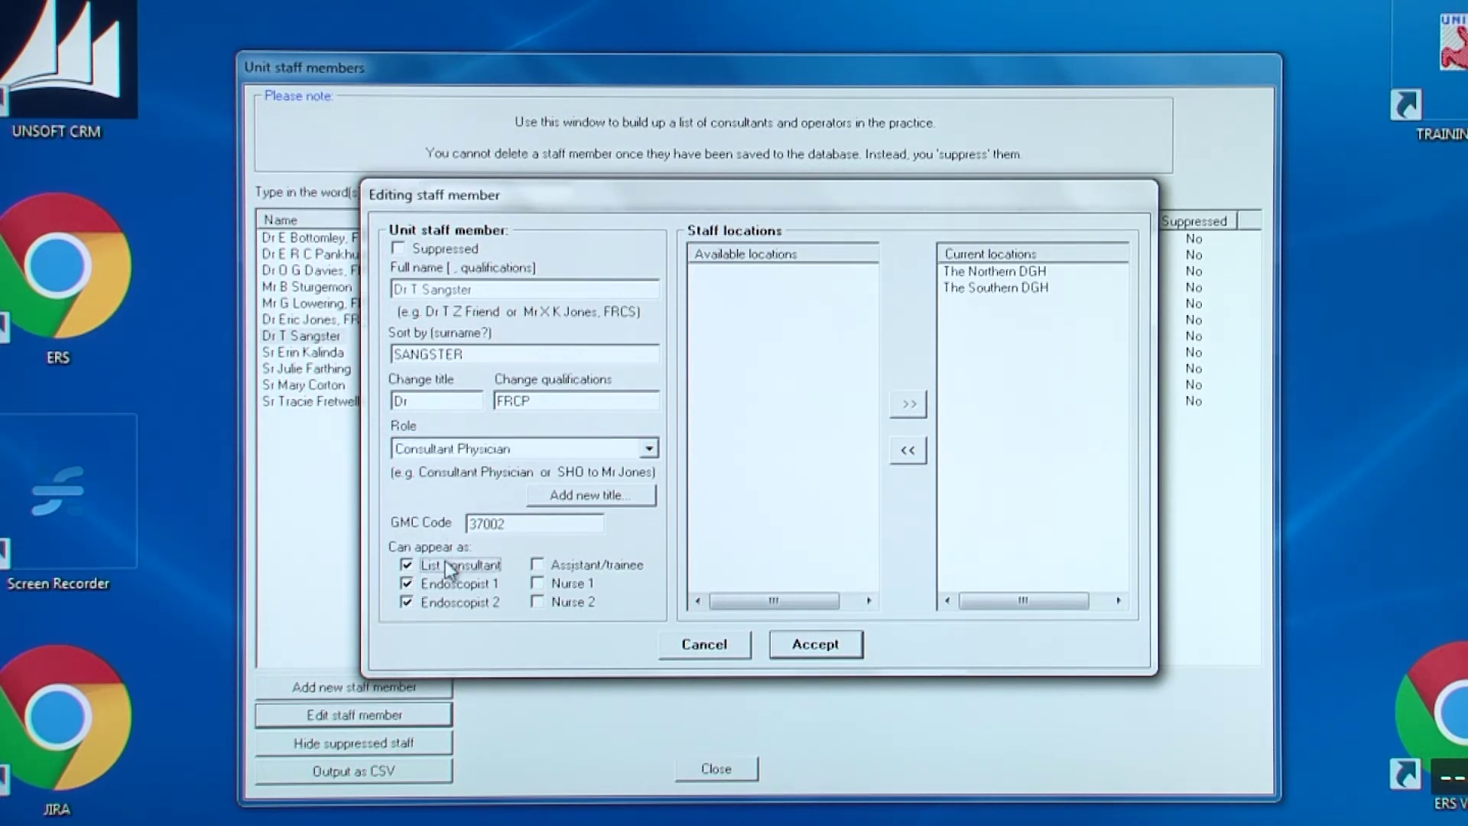
left_click(1026, 275)
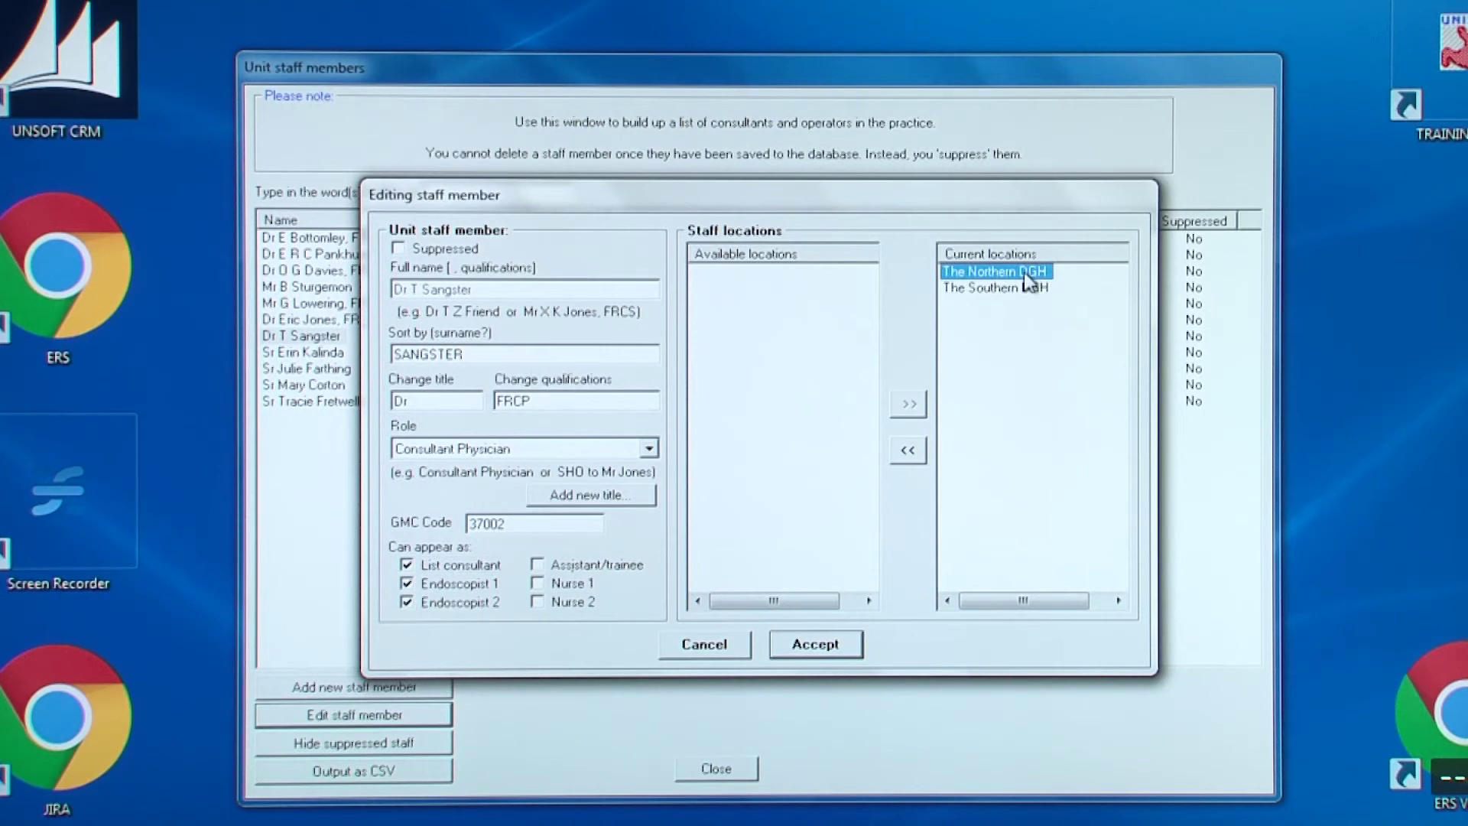
left_click(906, 451)
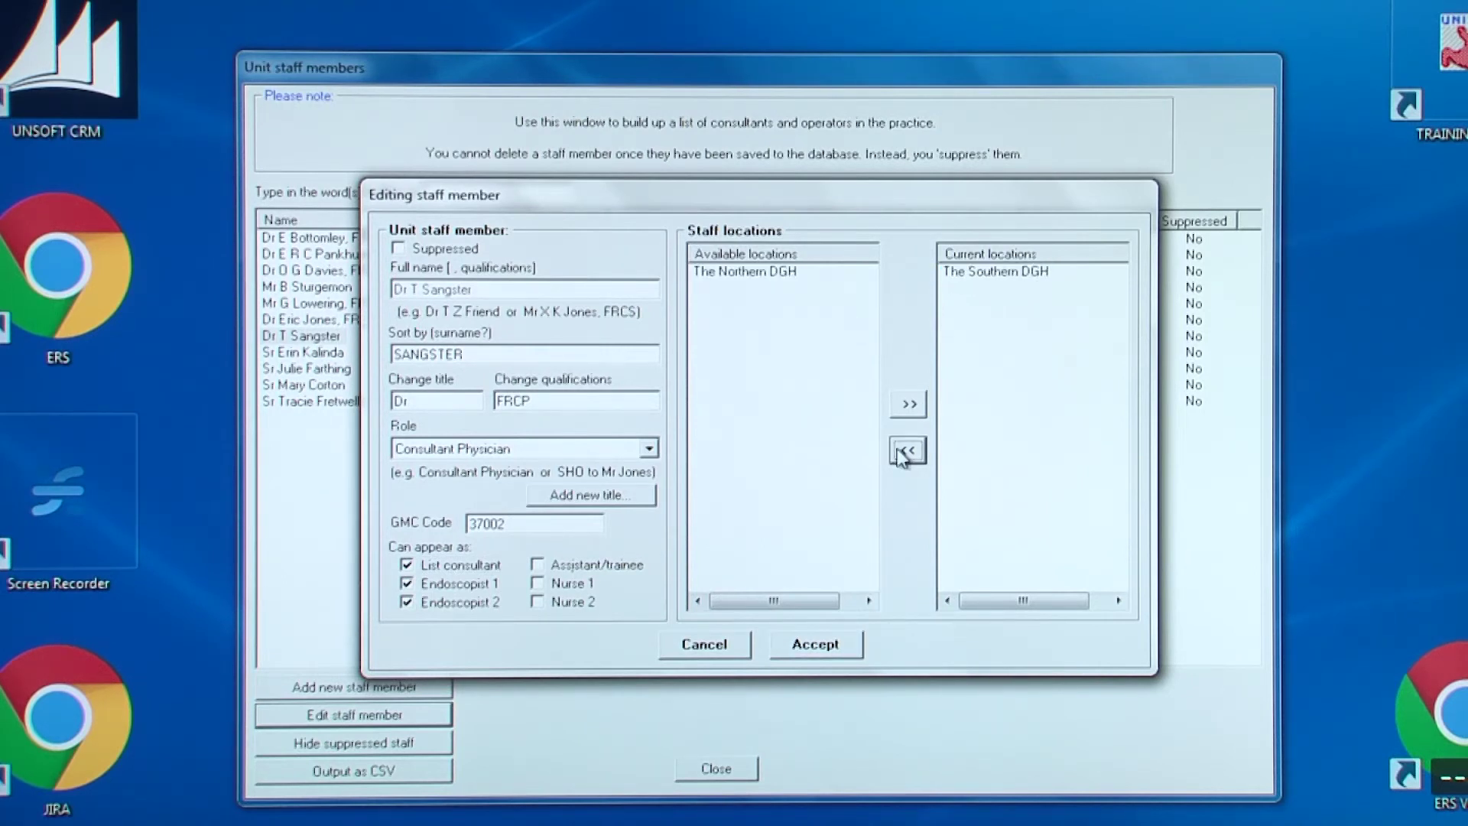
Save the staff member's edits, then bring up the Instruments list of four endoscopes
left_click(803, 655)
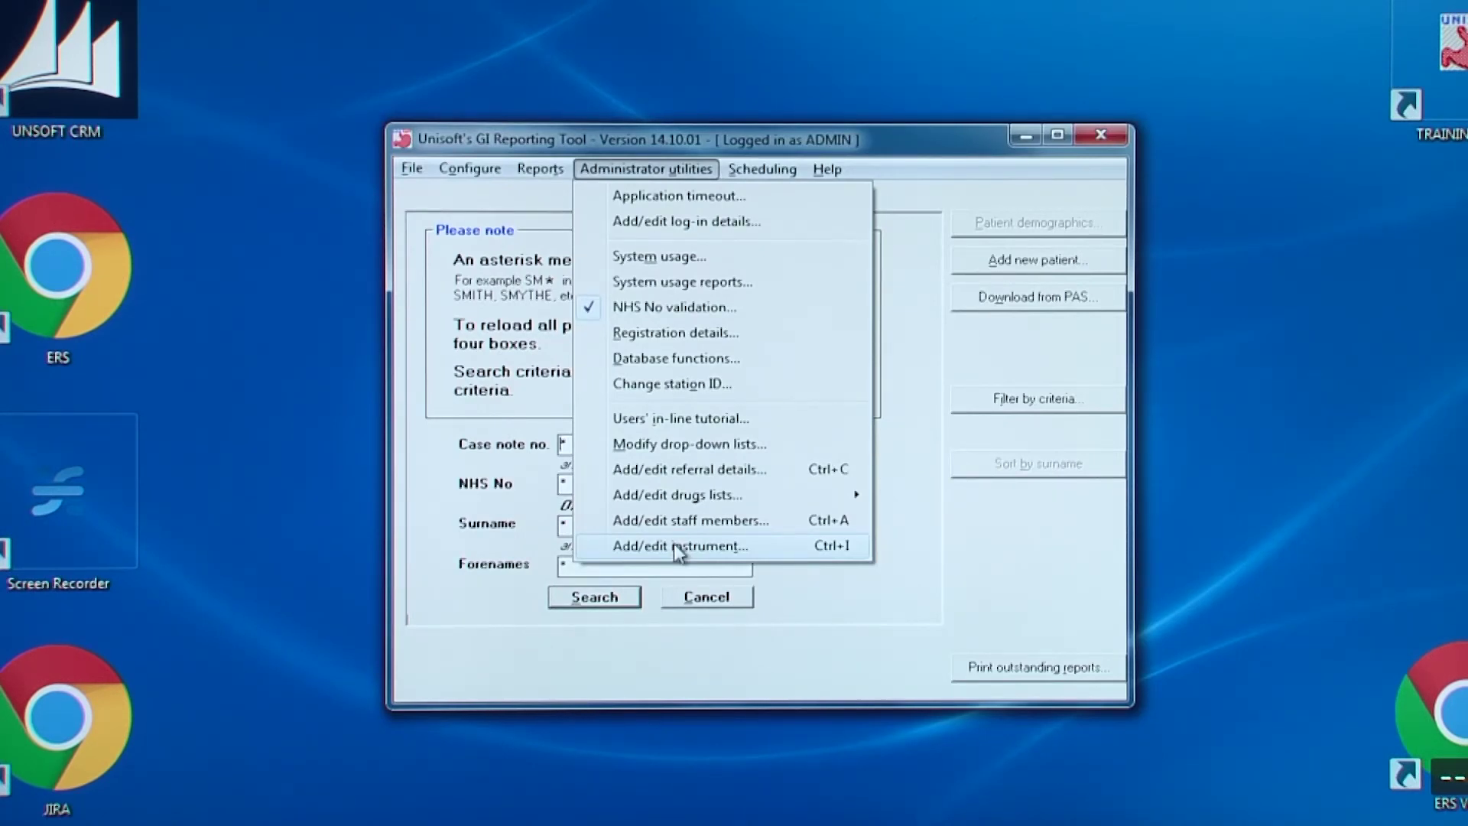
left_click(675, 546)
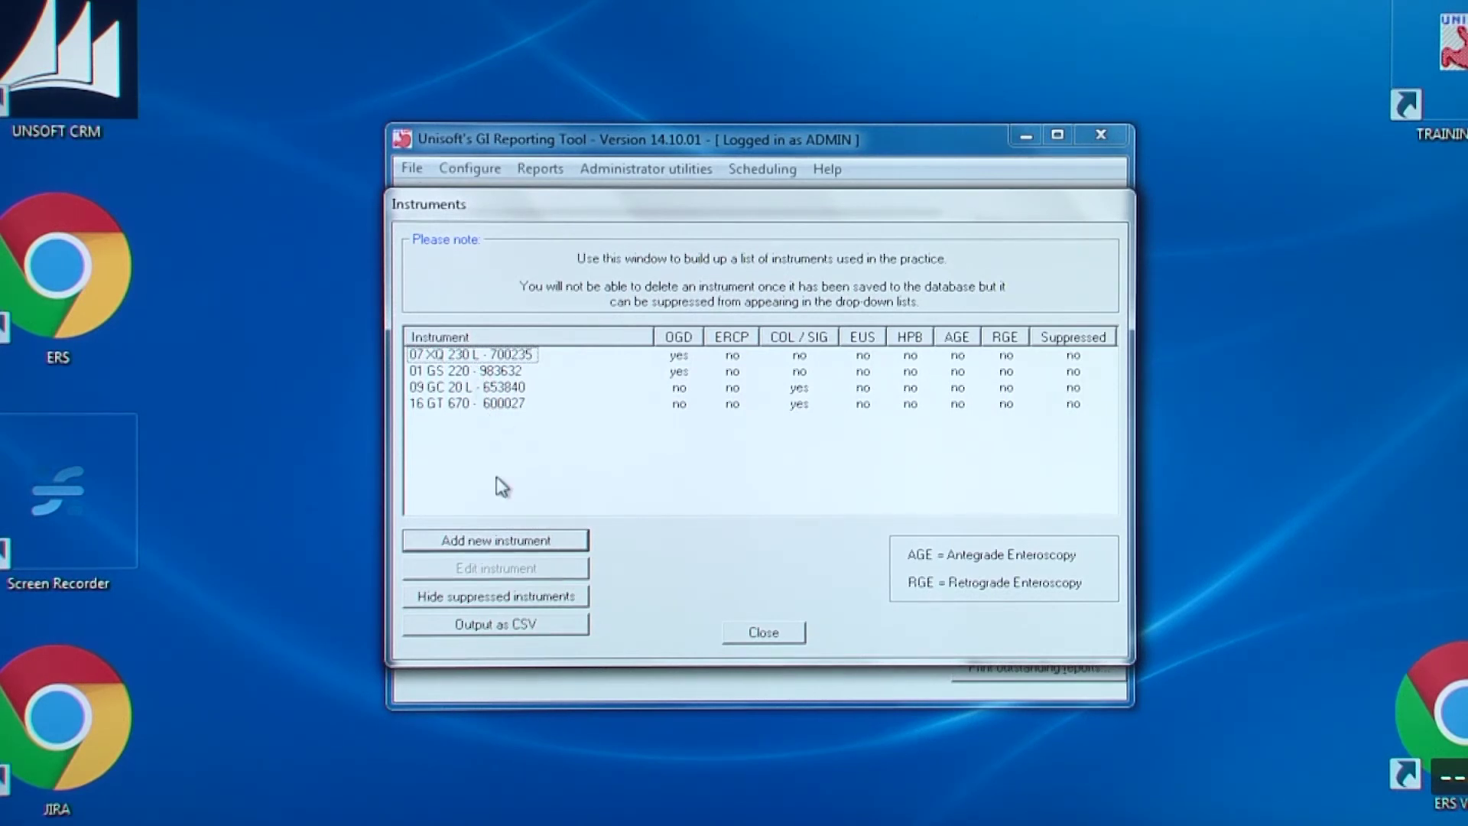
Create instrument '22 (loan) XG 220 - 2998733', ticked for OGD and located at The Northern DGH
left_click(498, 541)
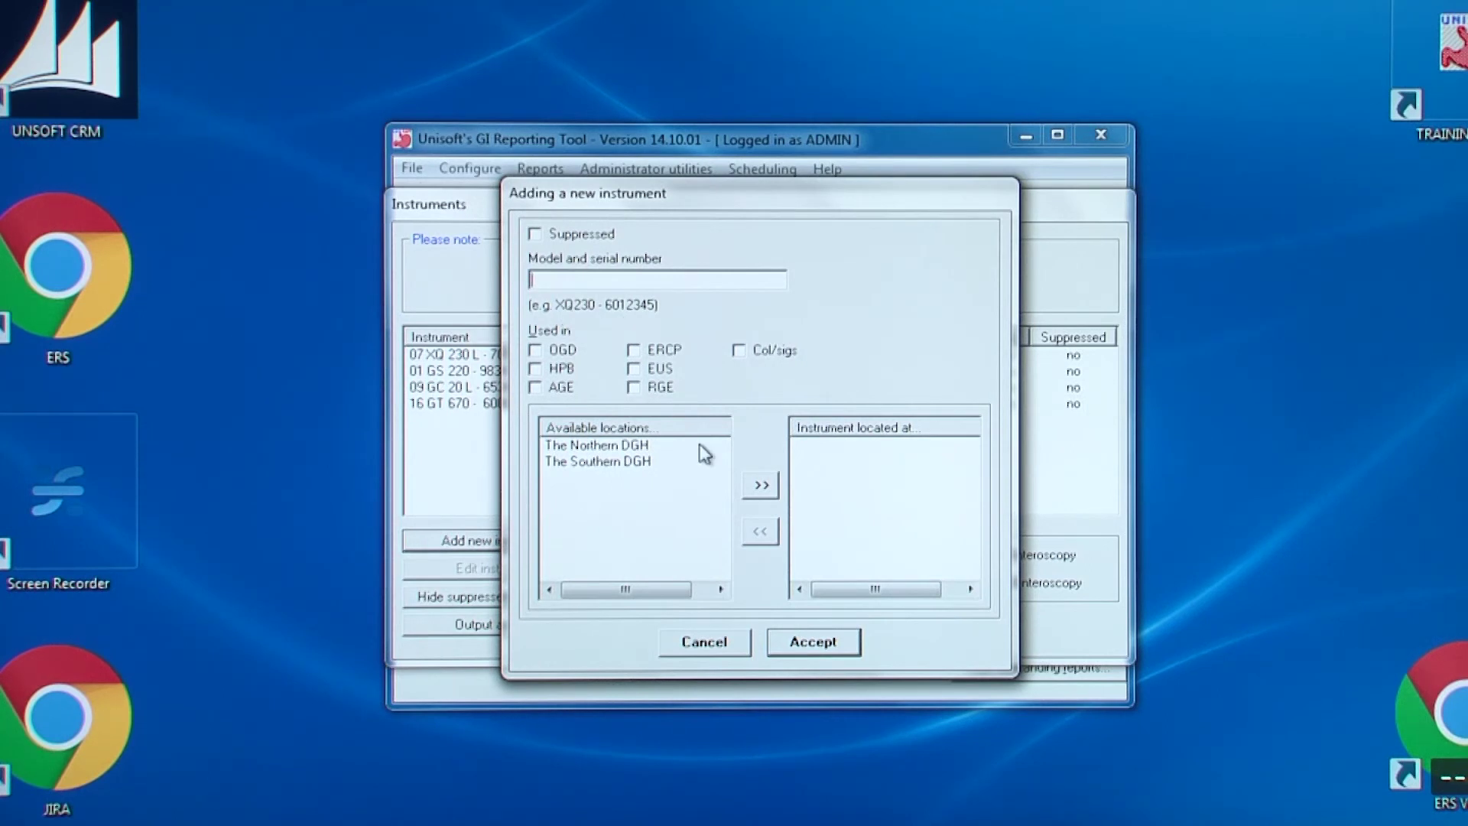
type("22 (loan) XG 220 - ")
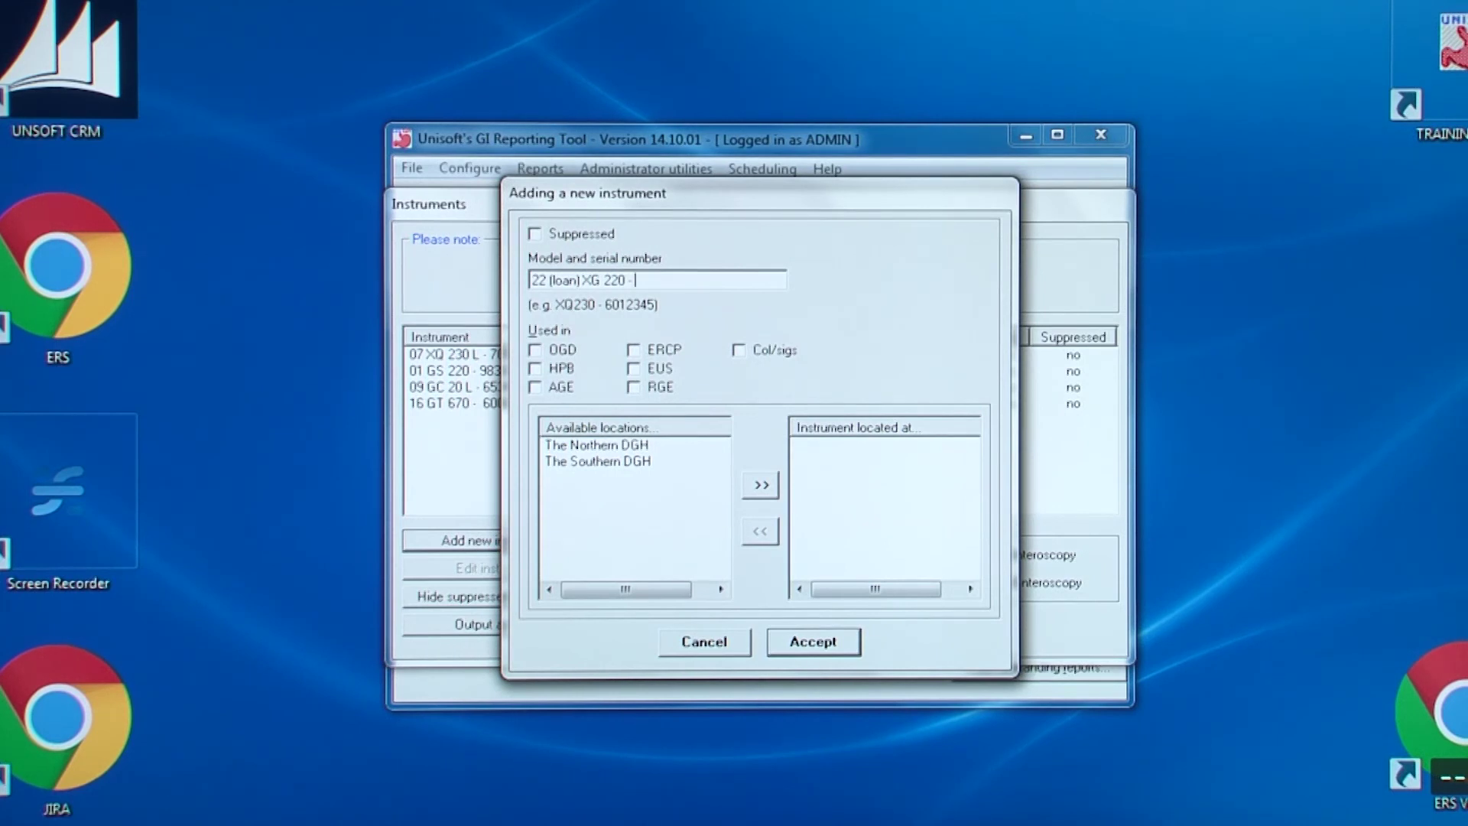
type("2998733")
left_click(562, 350)
right_click(998, 6)
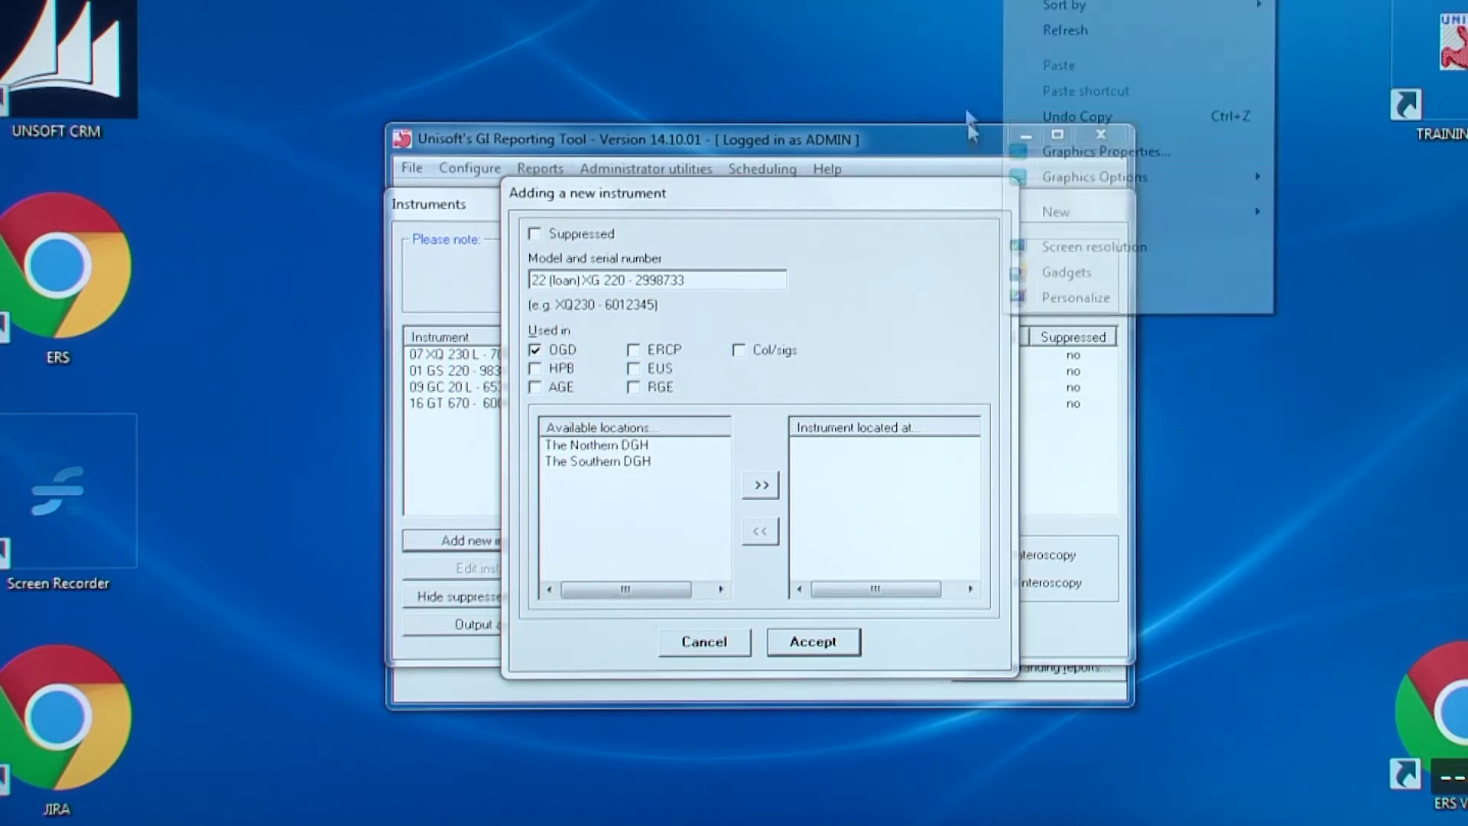
left_click(592, 448)
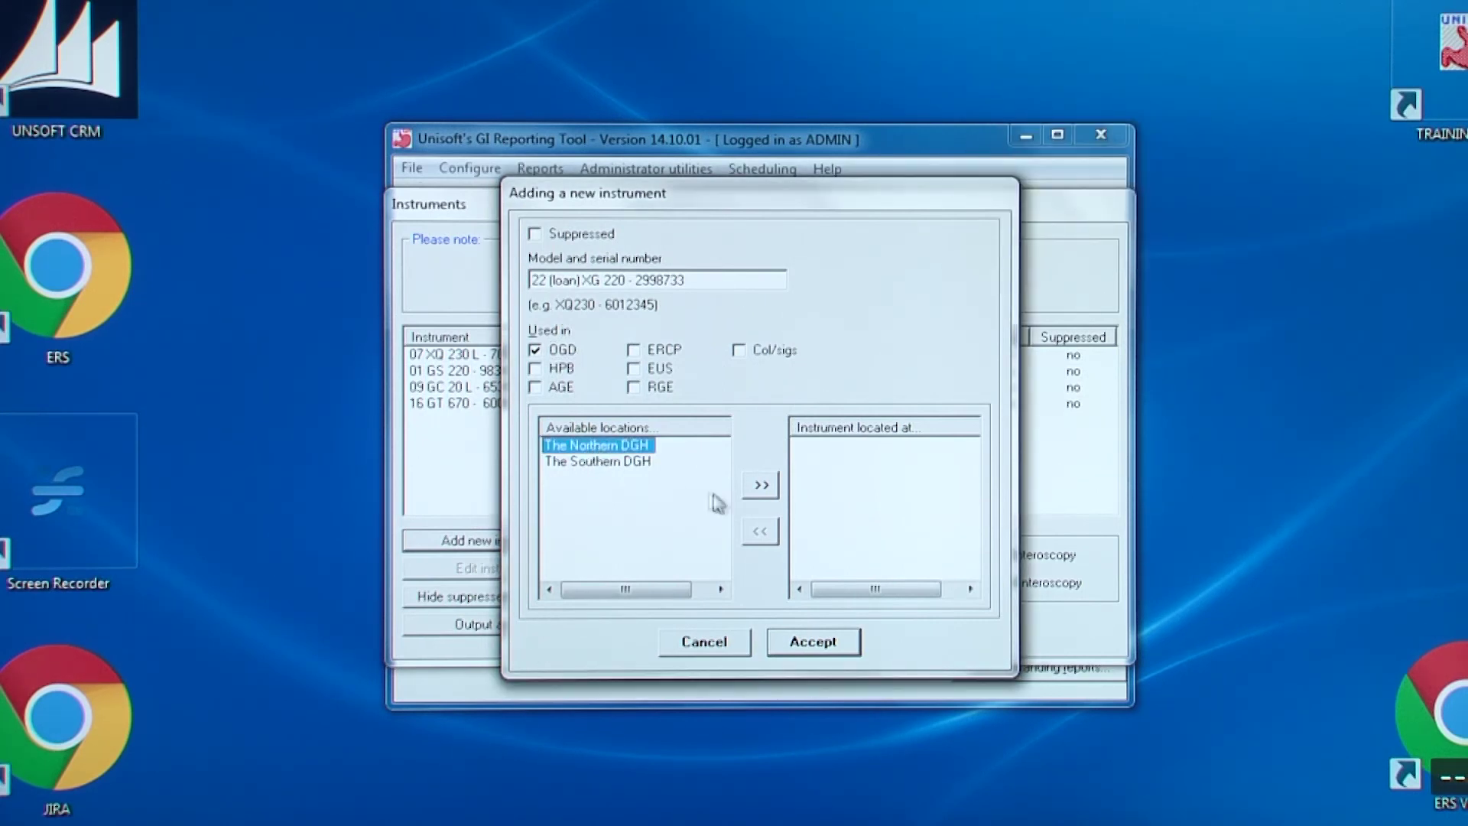
left_click(767, 486)
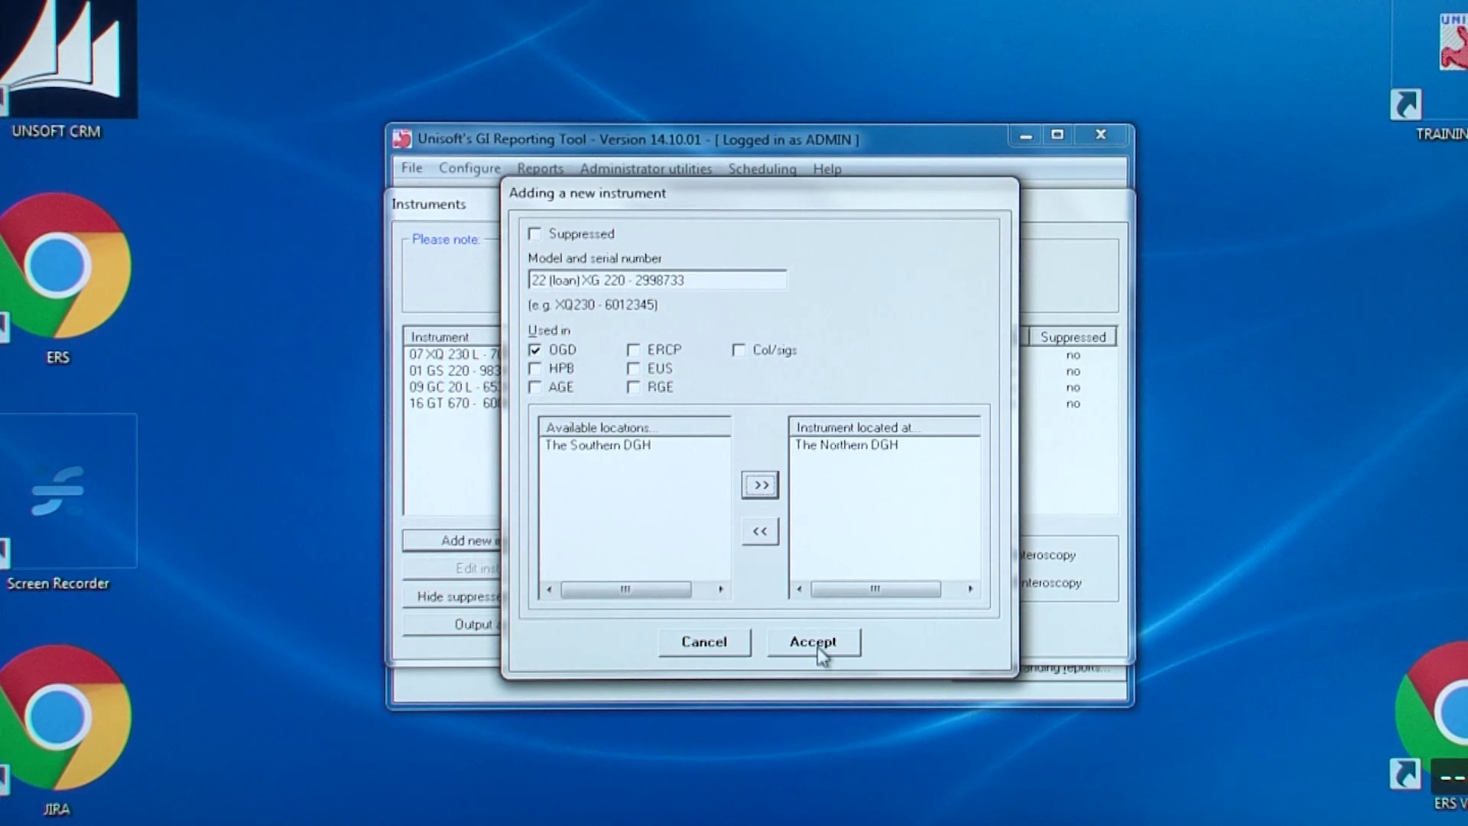
left_click(818, 650)
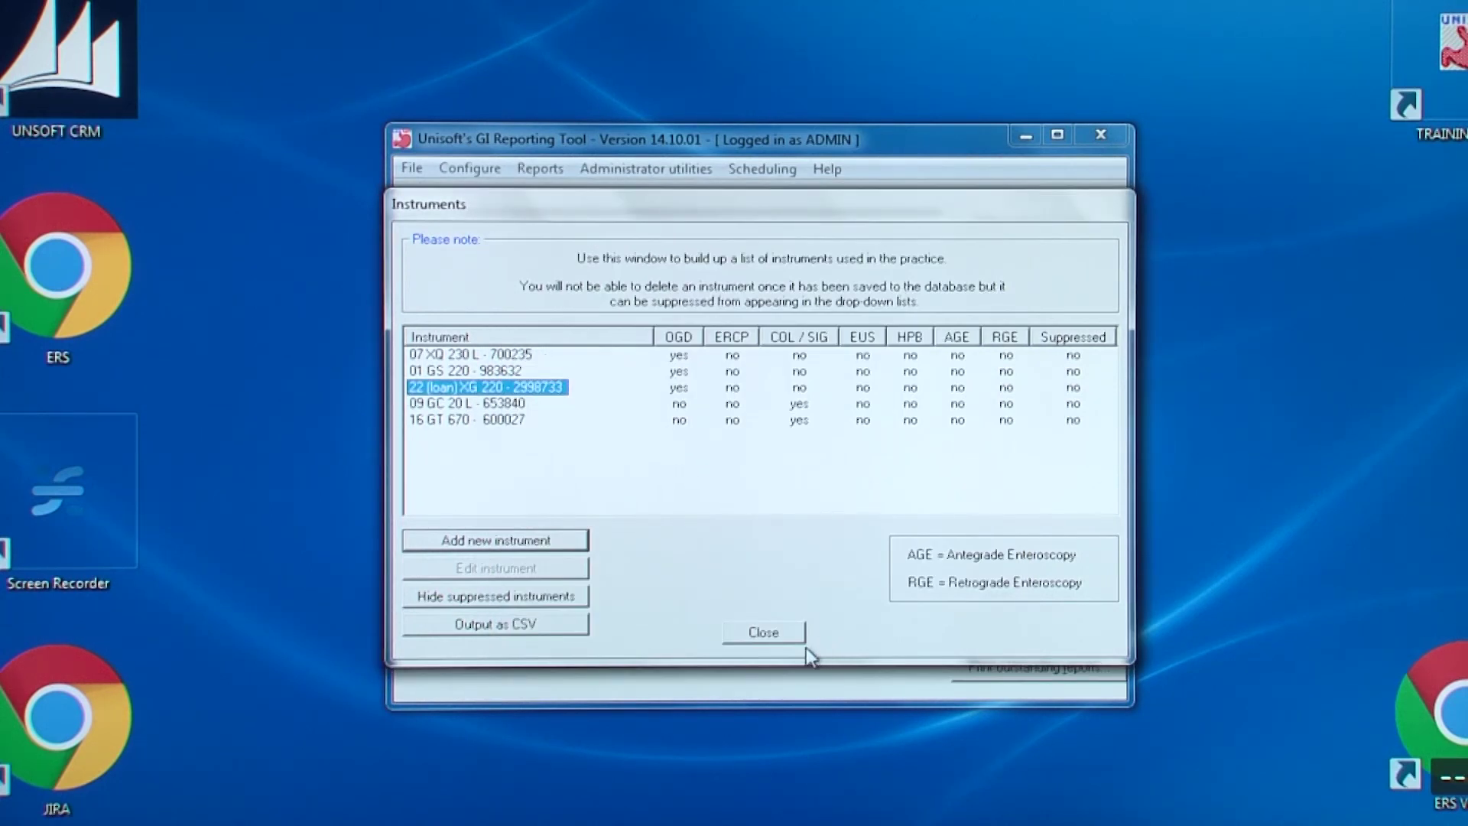